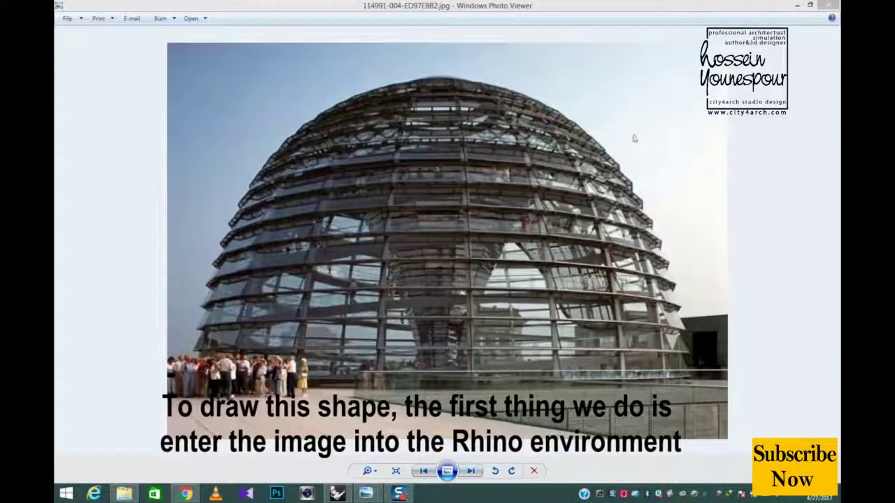
# Close the photo and place 114991-004-ED97E8B2.jpg in Rhino's Front view as a horizontally aligned picture frame.
pyautogui.click(828, 5)
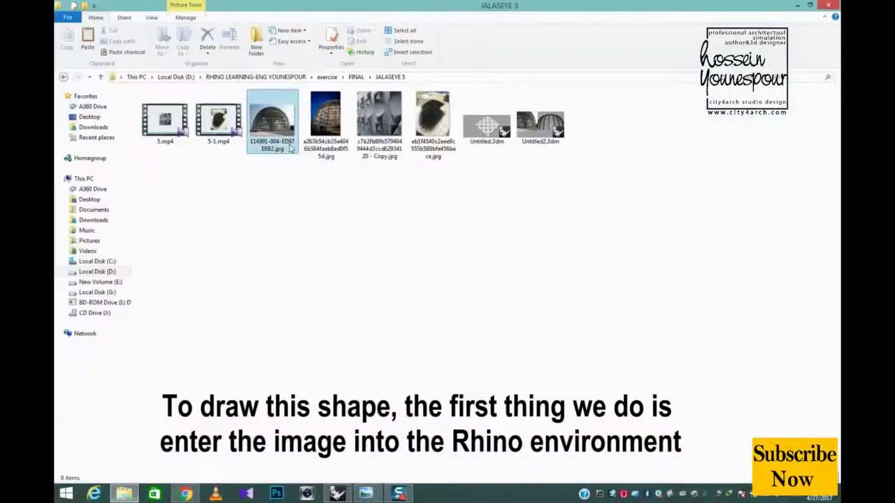
pyautogui.moveTo(291, 147); pyautogui.dragTo(344, 224)
pyautogui.click(424, 336)
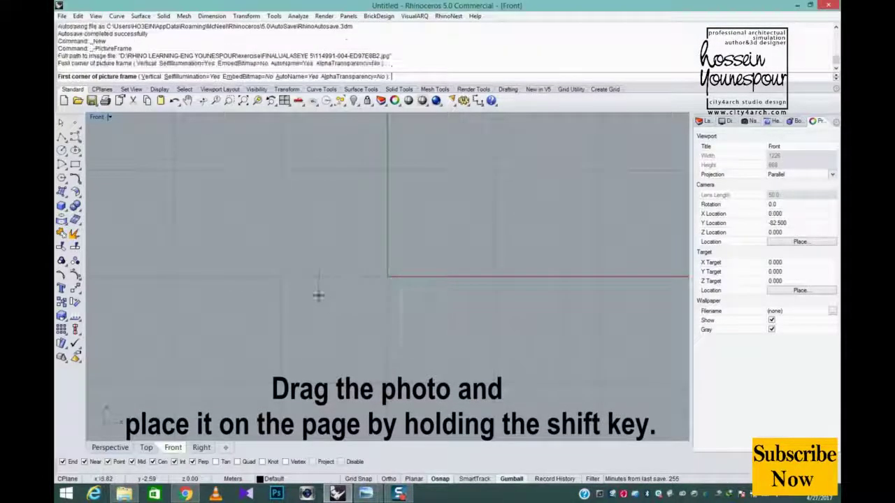
pyautogui.keyDown('shift'); pyautogui.click(645, 296); pyautogui.keyUp('shift')
pyautogui.scroll(-8, 645, 296)
pyautogui.moveTo(643, 296); pyautogui.dragTo(562, 336, button='right')
pyautogui.scroll(6, 562, 300)
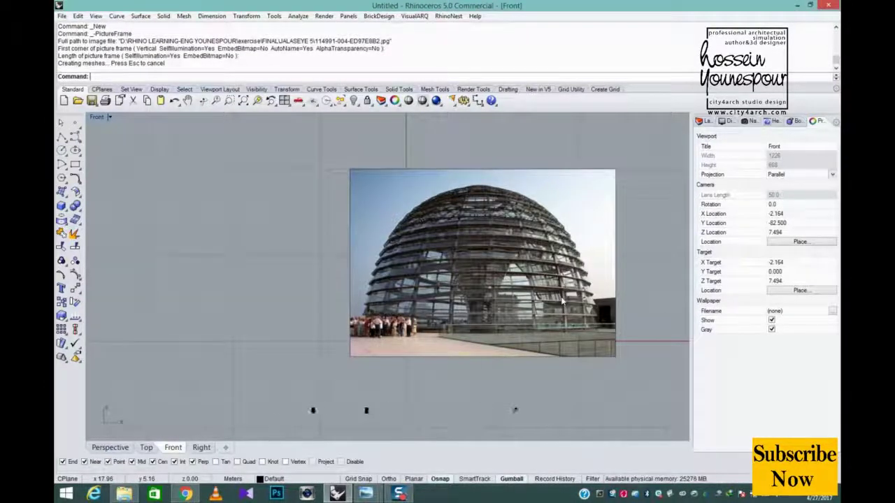
# Draw a circle on the ground plane beside the reference picture in the Perspective view for the dome's base.
pyautogui.doubleClick(97, 117)
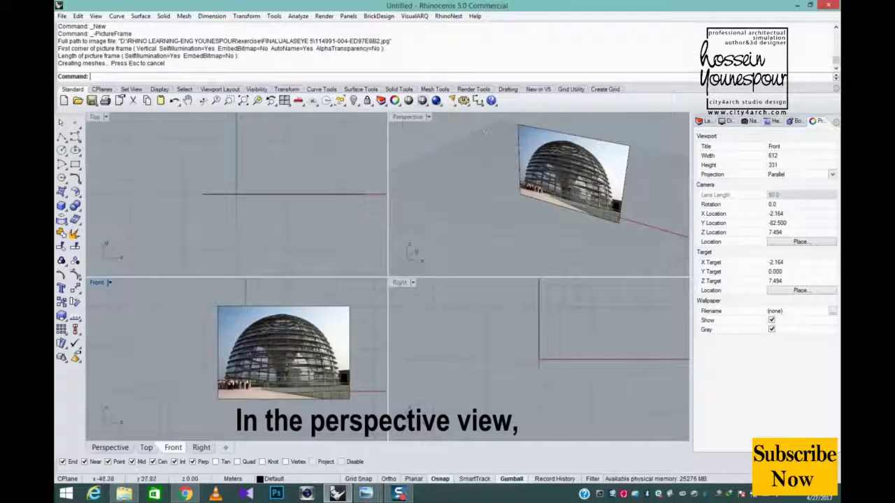
pyautogui.doubleClick(409, 118)
pyautogui.moveTo(391, 196); pyautogui.dragTo(464, 170, button='right')
pyautogui.scroll(3, 464, 170)
pyautogui.scroll(-4, 541, 172)
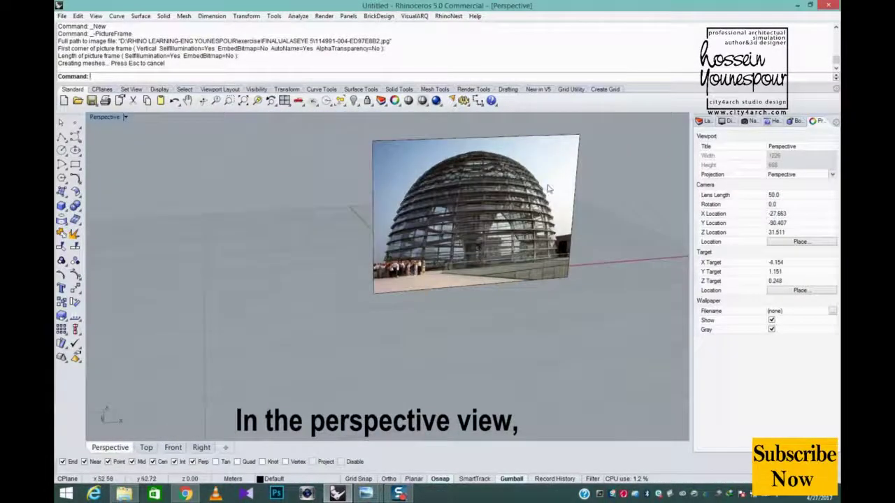
pyautogui.keyDown('shift'); pyautogui.moveTo(548, 185); pyautogui.dragTo(367, 227, button='right'); pyautogui.keyUp('shift')
pyautogui.click(62, 150)
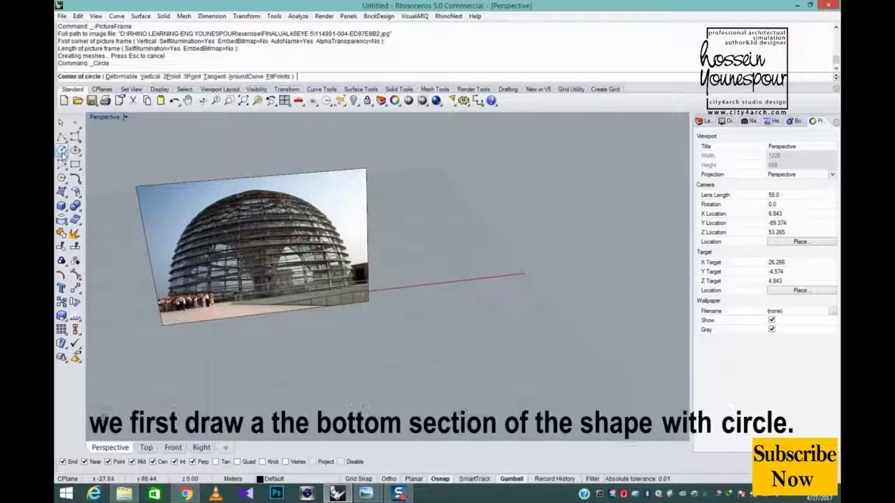
pyautogui.click(489, 292)
pyautogui.click(495, 250)
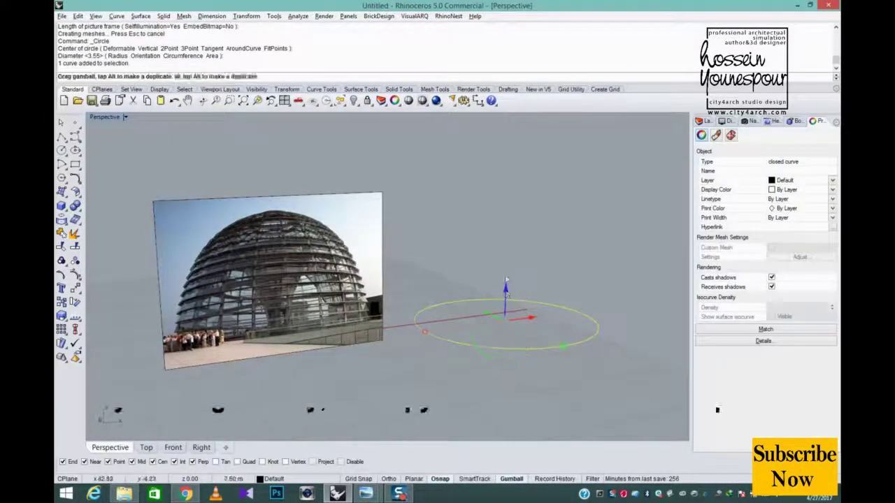
# Copy the base circle vertically twice to form a middle and a top section circle.
pyautogui.keyDown('alt'); pyautogui.moveTo(508, 245); pyautogui.dragTo(508, 202); pyautogui.keyUp('alt')
pyautogui.moveTo(569, 224); pyautogui.dragTo(562, 257, button='right')
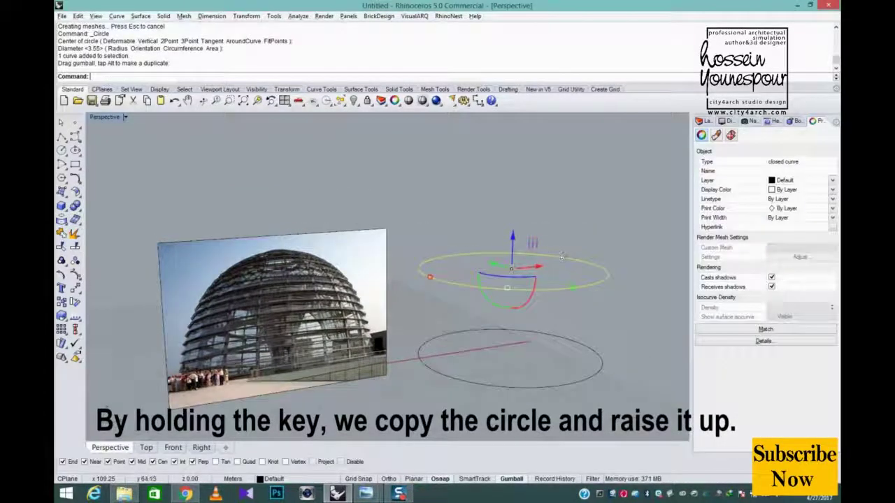
pyautogui.keyDown('alt'); pyautogui.moveTo(514, 239); pyautogui.dragTo(516, 204); pyautogui.keyUp('alt')
pyautogui.keyDown('shift'); pyautogui.moveTo(577, 252); pyautogui.dragTo(556, 316, button='right'); pyautogui.keyUp('shift')
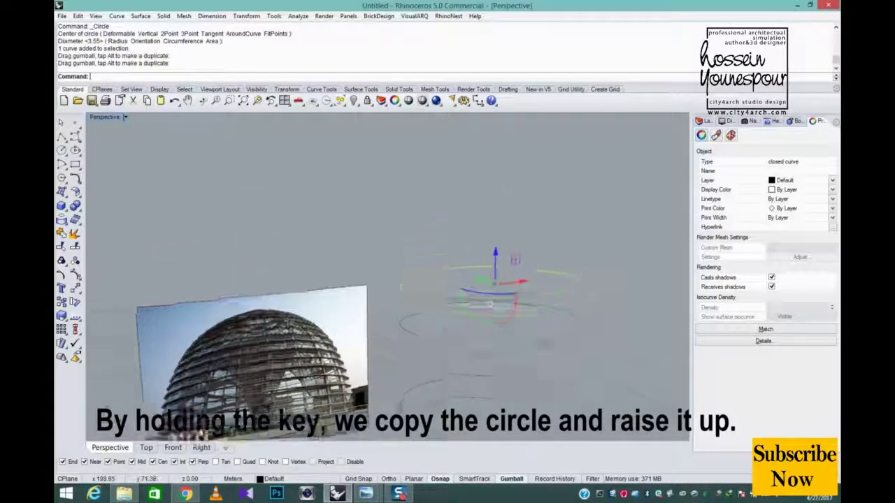
# Scale the top circle to a small opening, shrink the middle circle slightly, and adjust both circles' position.
pyautogui.scroll(2, 556, 316)
pyautogui.keyDown('shift'); pyautogui.moveTo(556, 316); pyautogui.dragTo(511, 309); pyautogui.keyUp('shift')
pyautogui.keyDown('shift'); pyautogui.moveTo(511, 309); pyautogui.dragTo(558, 293, button='right'); pyautogui.keyUp('shift')
pyautogui.click(545, 342)
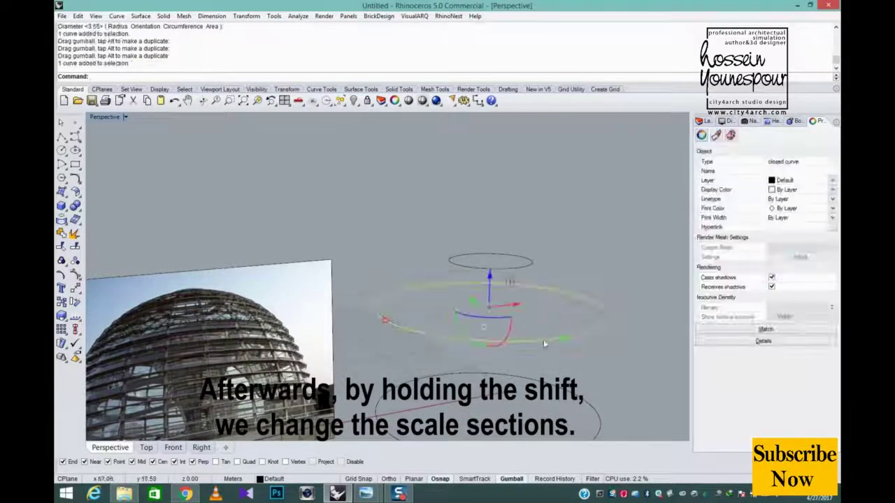
pyautogui.keyDown('shift'); pyautogui.moveTo(560, 341); pyautogui.dragTo(549, 337); pyautogui.keyUp('shift')
pyautogui.keyDown('shift'); pyautogui.moveTo(550, 337); pyautogui.dragTo(537, 293, button='right'); pyautogui.keyUp('shift')
pyautogui.moveTo(559, 308); pyautogui.dragTo(514, 276)
pyautogui.click(588, 245)
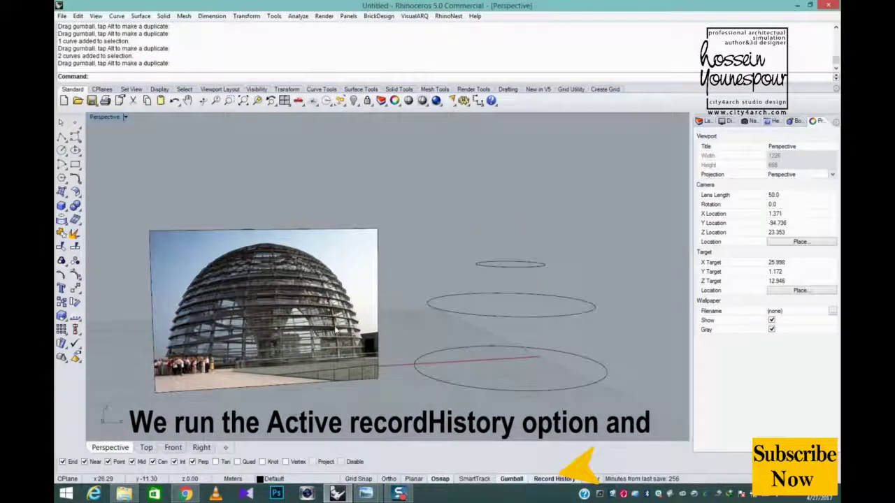
# Loft the three section circles with the Normal style and Record History enabled.
pyautogui.middleClick(446, 178)
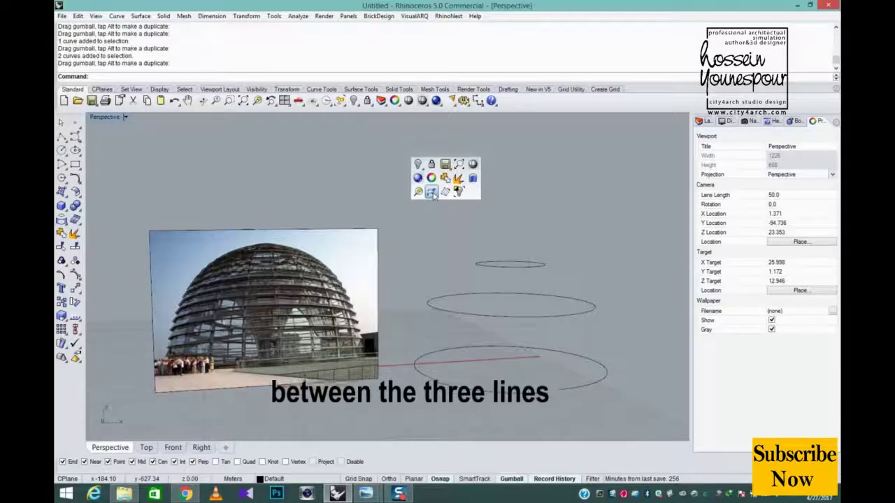
pyautogui.click(431, 193)
pyautogui.moveTo(537, 249); pyautogui.dragTo(501, 455)
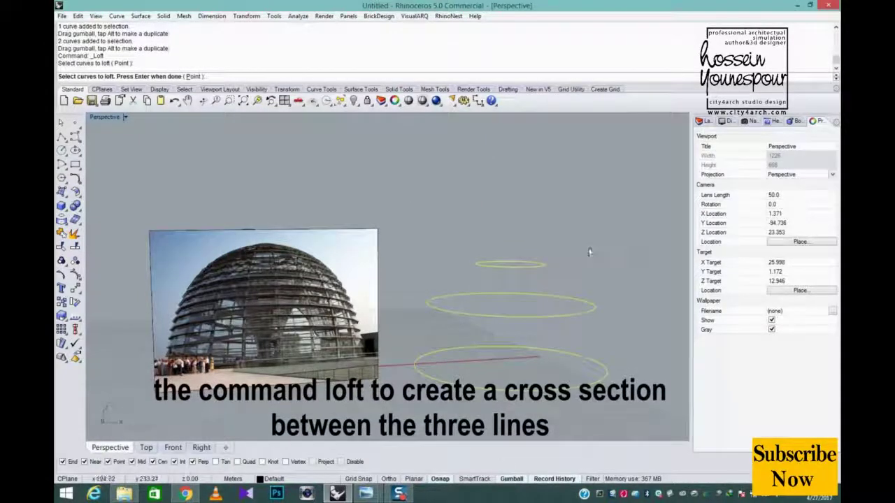
pyautogui.press('Return')
pyautogui.press('Return')
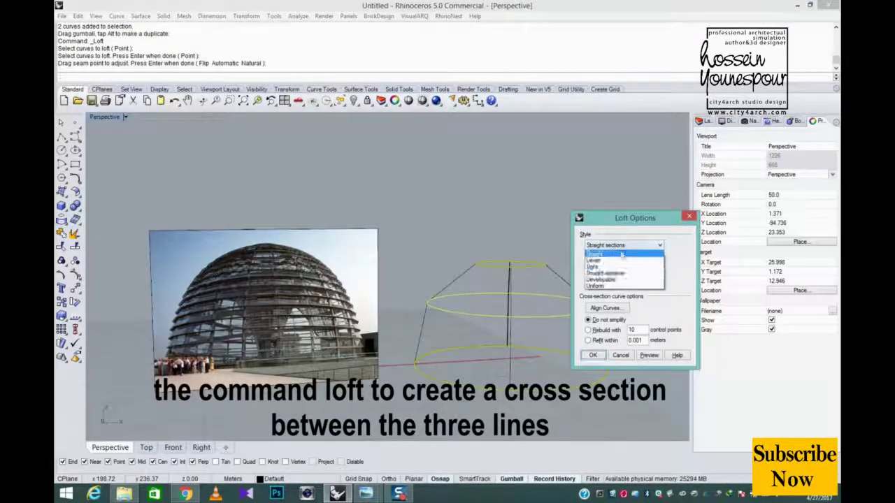
pyautogui.click(615, 256)
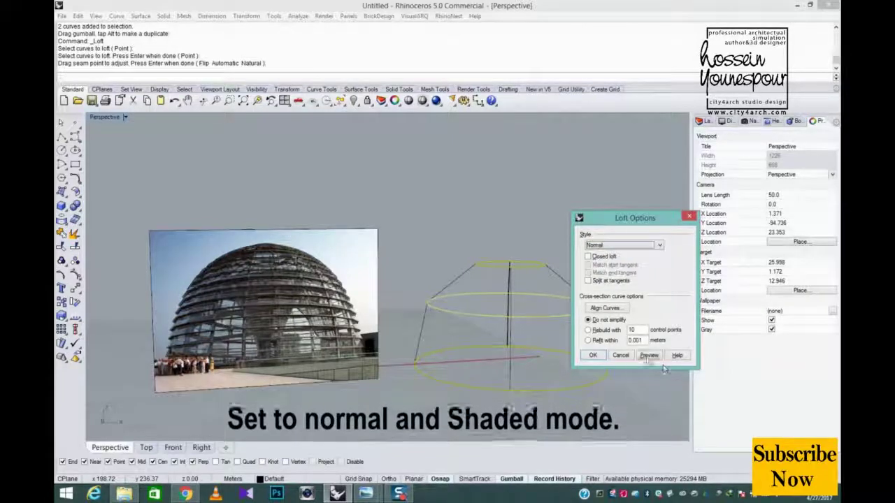
pyautogui.click(592, 355)
# Set the Perspective viewport to Shaded display mode.
pyautogui.moveTo(543, 323); pyautogui.dragTo(486, 305, button='right')
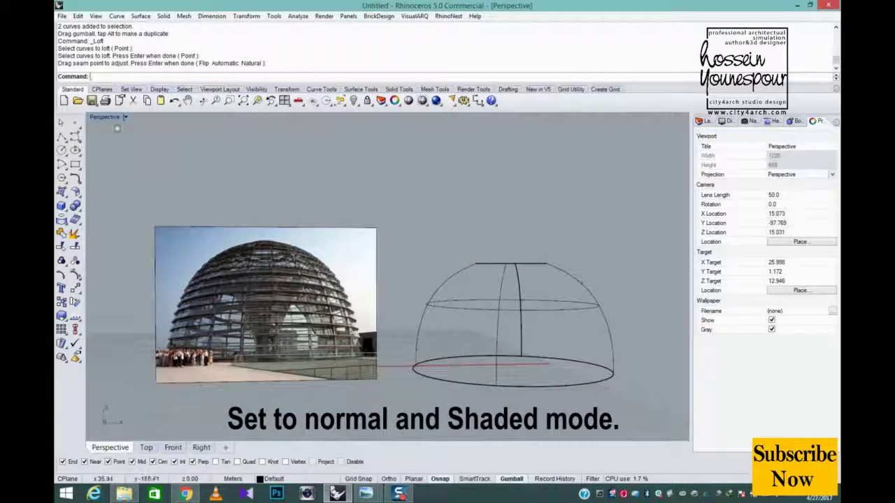
pyautogui.click(112, 118)
pyautogui.click(115, 156)
pyautogui.scroll(3, 519, 301)
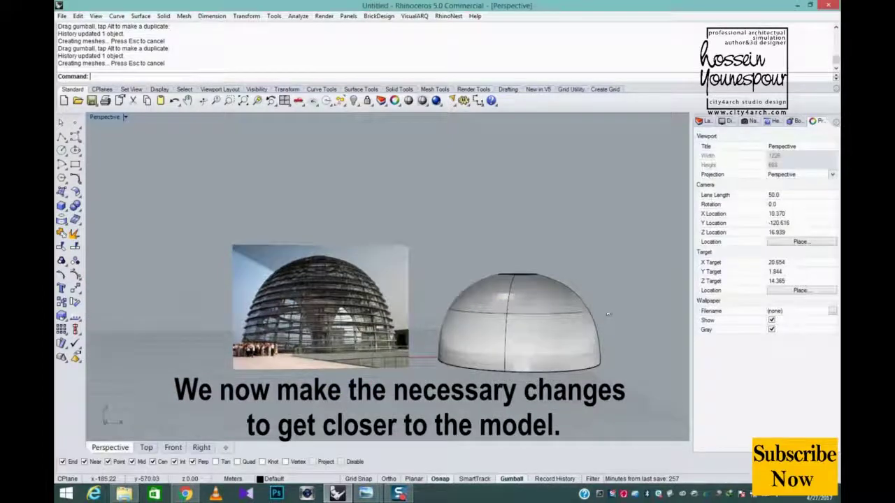
# Try to scale the dome surface and its section circles vertically.
pyautogui.click(514, 316)
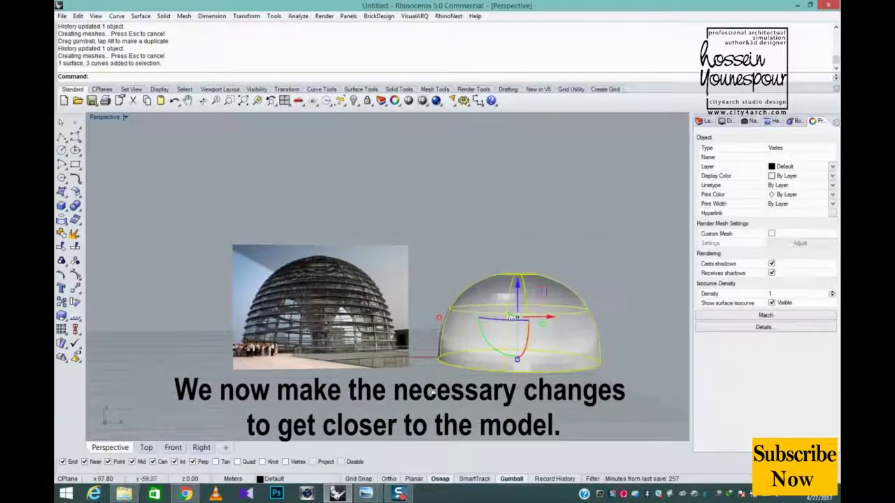
pyautogui.moveTo(519, 363)
pyautogui.mouseDown()
pyautogui.moveTo(520, 375)
pyautogui.moveTo(518, 365)
pyautogui.mouseUp()
pyautogui.hotkey('ctrl', 'z')
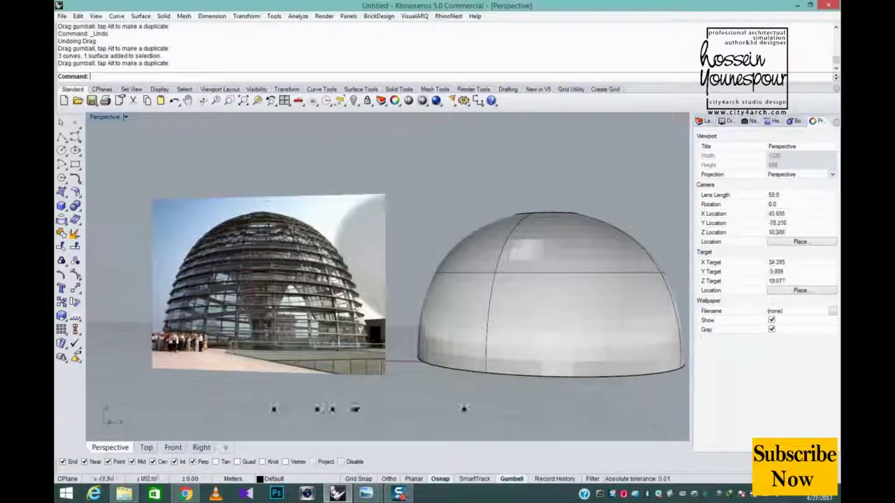
# Divide the dome's base circle into 20 segments with marked division points.
pyautogui.scroll(4, 335, 315)
pyautogui.keyDown('shift'); pyautogui.moveTo(297, 377); pyautogui.dragTo(494, 382, button='right'); pyautogui.keyUp('shift')
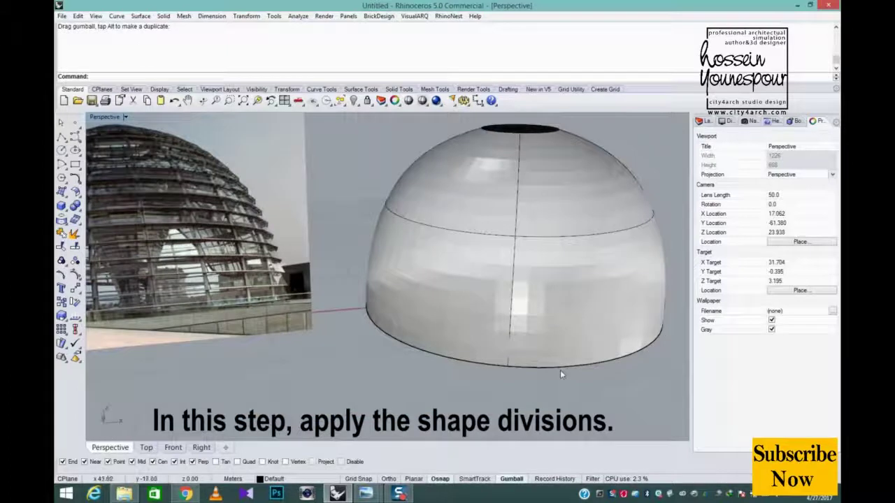
pyautogui.click(562, 369)
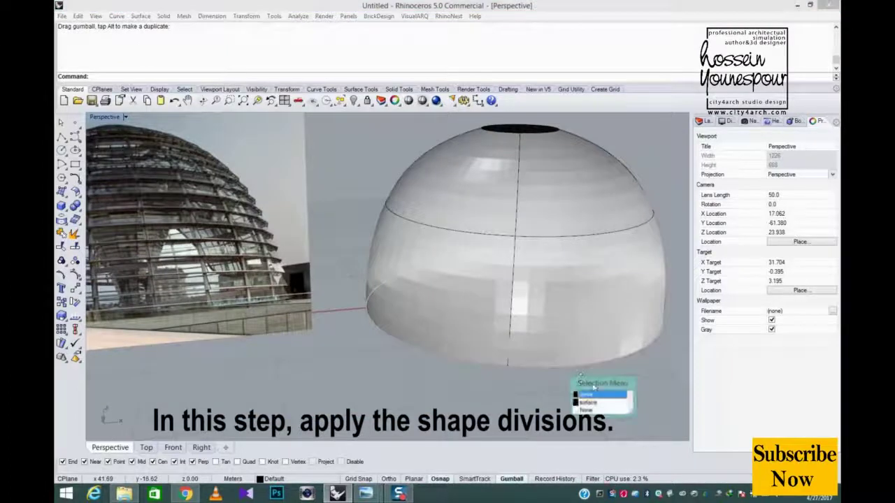
pyautogui.click(591, 395)
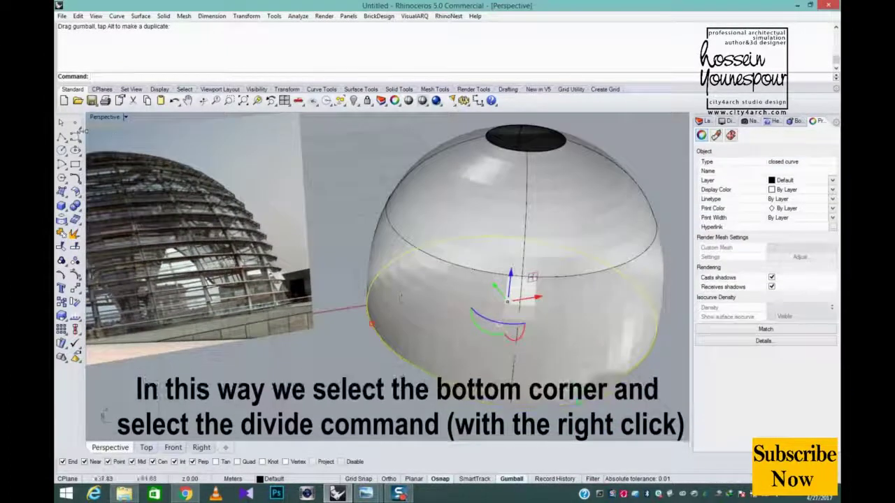
pyautogui.rightClick(90, 141)
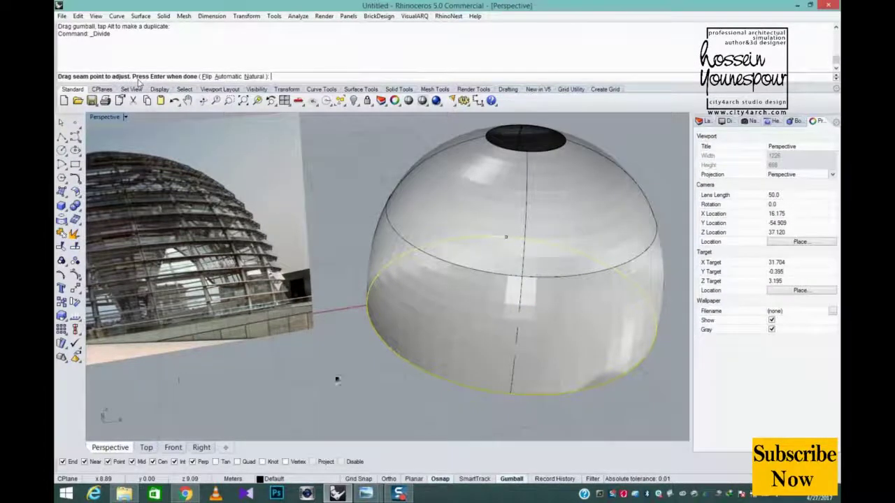
pyautogui.moveTo(560, 314); pyautogui.dragTo(401, 321, button='right')
pyautogui.scroll(3, 339, 370)
pyautogui.scroll(-5, 321, 369)
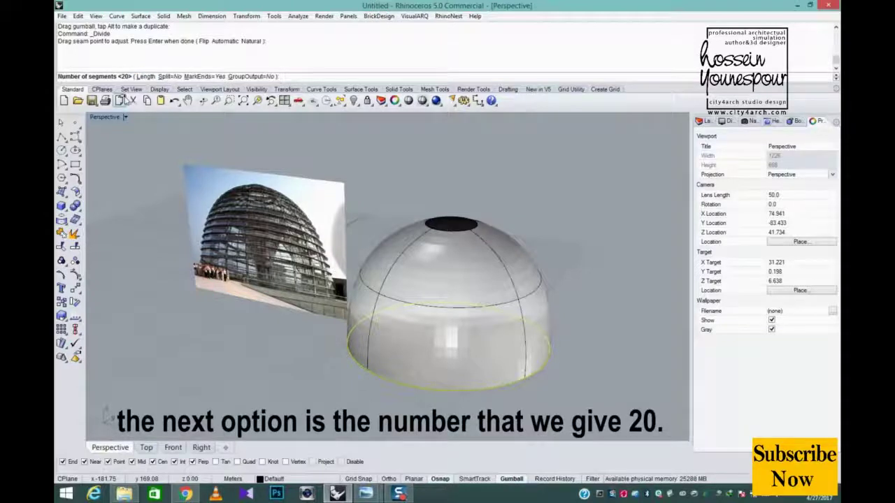
pyautogui.press('Return')
pyautogui.moveTo(387, 305); pyautogui.dragTo(462, 336, button='right')
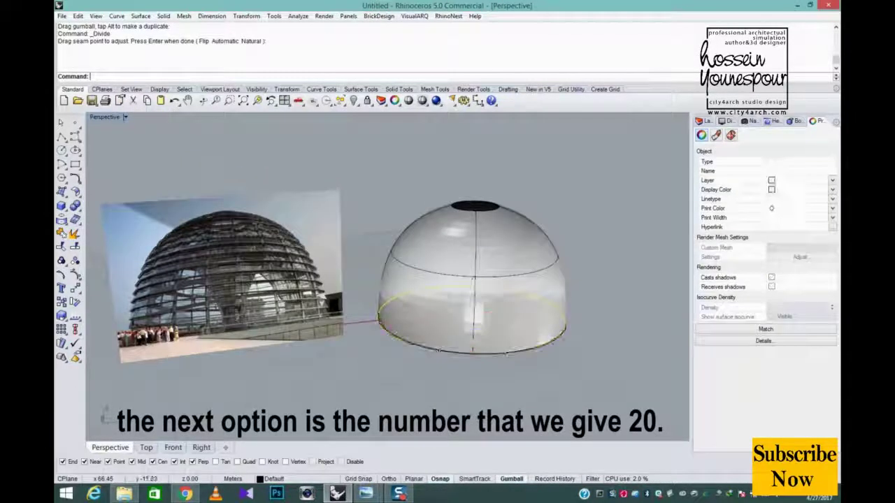
pyautogui.press('Escape')
# Extract two vertical isocurves from the dome at neighbouring base division points, and delete the guide surface.
pyautogui.scroll(10, 501, 356)
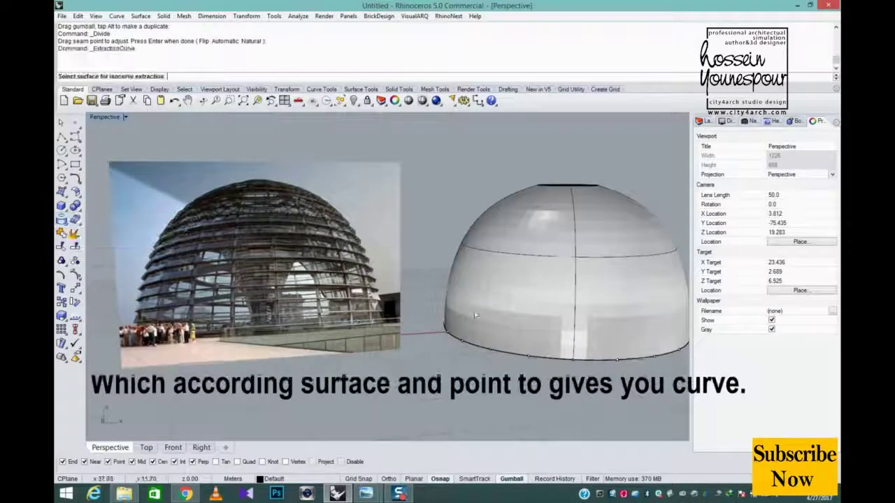
pyautogui.moveTo(475, 316); pyautogui.dragTo(480, 342, button='right')
pyautogui.click(623, 315)
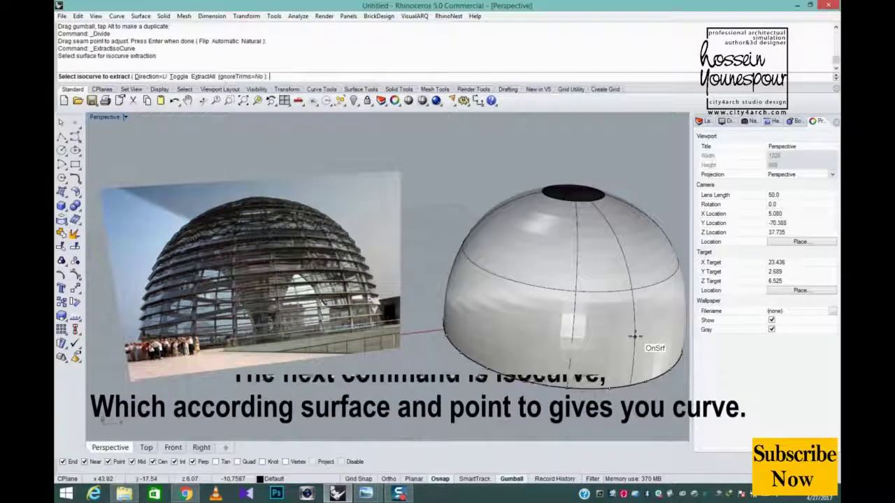
pyautogui.keyDown('shift'); pyautogui.moveTo(643, 340); pyautogui.dragTo(457, 355, button='right'); pyautogui.keyUp('shift')
pyautogui.scroll(2, 457, 355)
pyautogui.scroll(2, 457, 356)
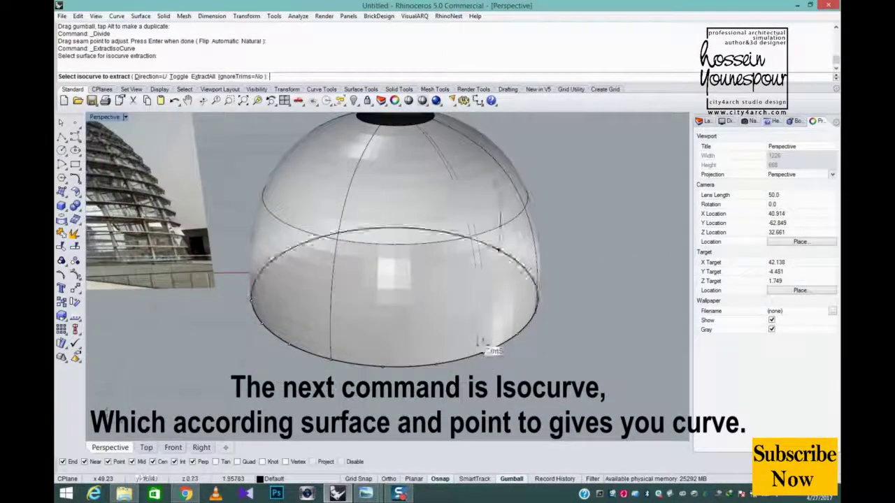
pyautogui.click(109, 462)
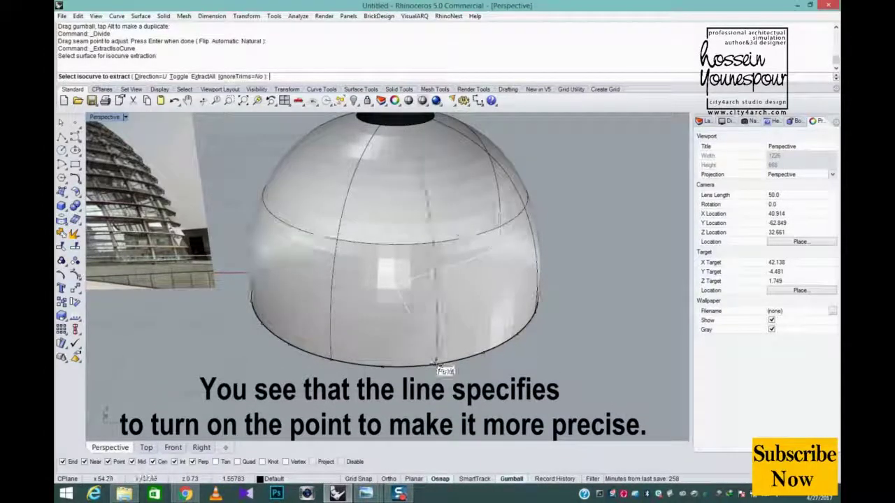
pyautogui.click(435, 363)
pyautogui.click(383, 363)
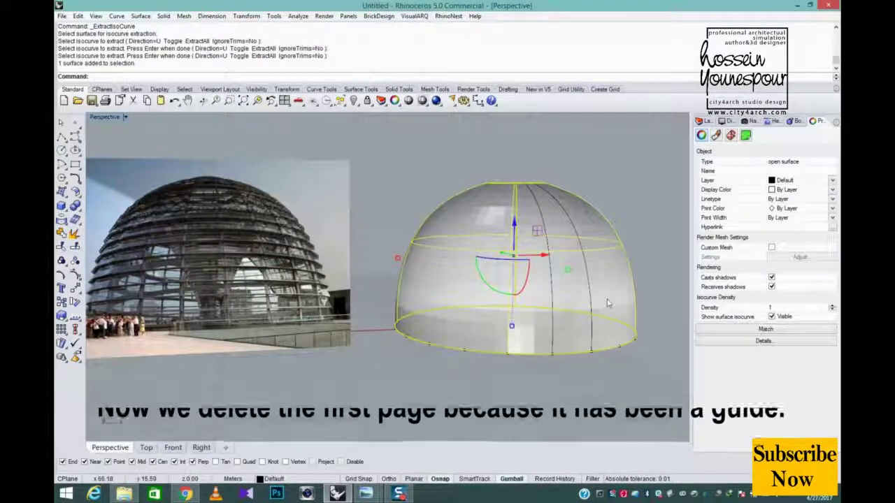
pyautogui.press('Delete')
# Loft a strip between the two extracted isocurves using the Straight sections style.
pyautogui.moveTo(607, 299); pyautogui.dragTo(559, 297, button='right')
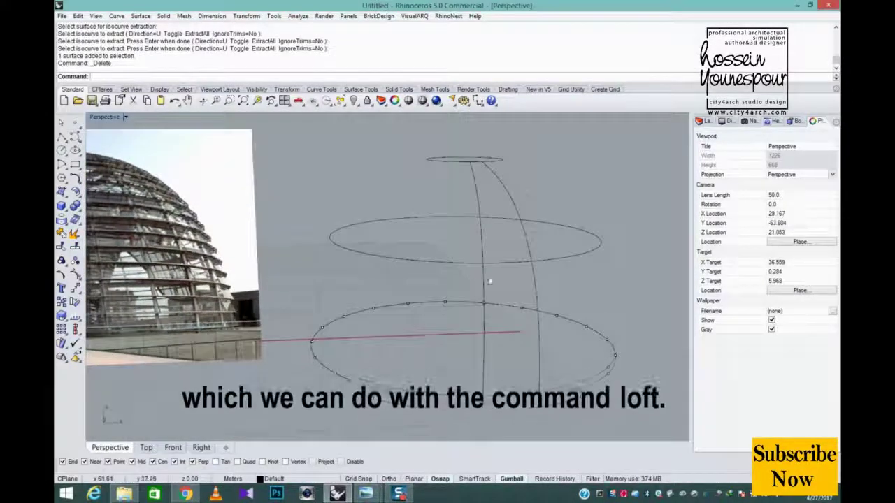
pyautogui.middleClick(416, 217)
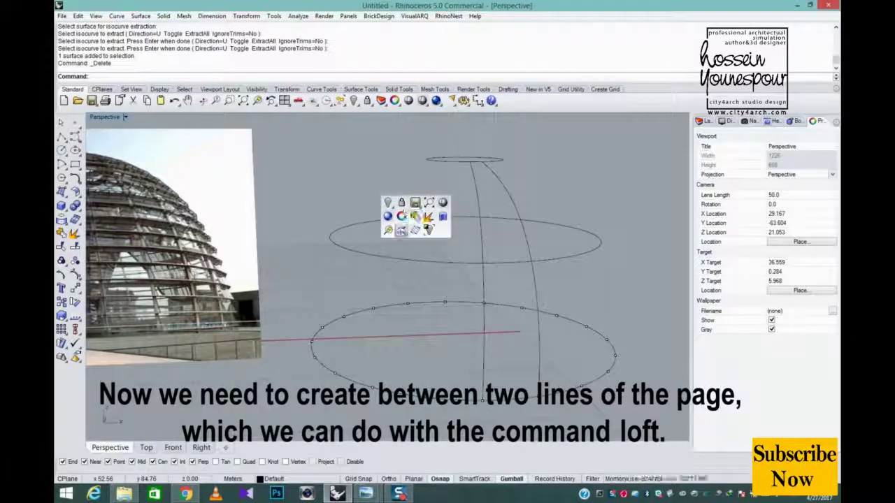
pyautogui.click(401, 231)
pyautogui.click(481, 289)
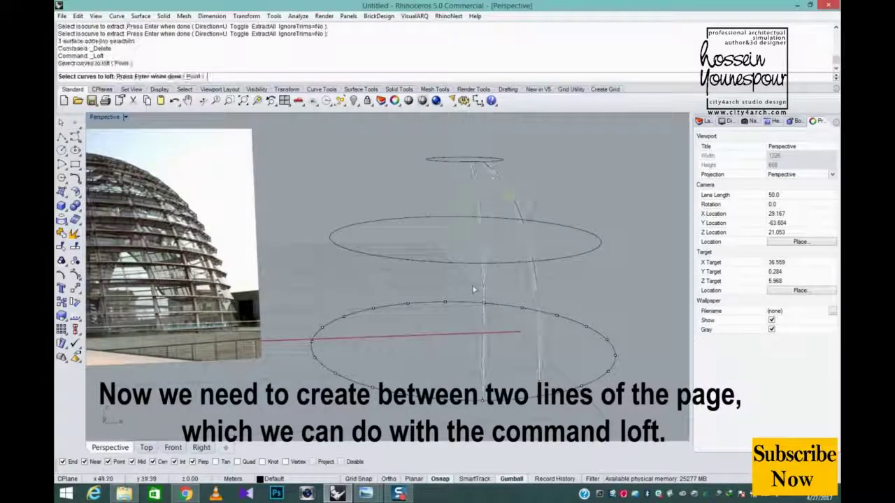
pyautogui.press('Return')
pyautogui.click(620, 245)
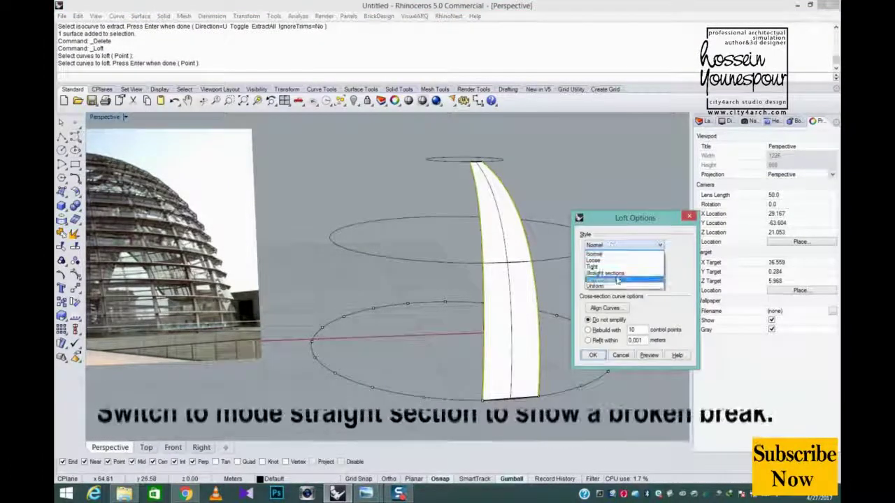
pyautogui.click(601, 359)
# Examine the lofted strip's upper end where it meets the top circle.
pyautogui.moveTo(637, 293); pyautogui.dragTo(537, 273, button='right')
pyautogui.scroll(4, 402, 391)
pyautogui.keyDown('shift'); pyautogui.moveTo(371, 402); pyautogui.dragTo(501, 160, button='right'); pyautogui.keyUp('shift')
pyautogui.scroll(7, 432, 314)
pyautogui.scroll(-8, 433, 316)
pyautogui.scroll(4, 527, 186)
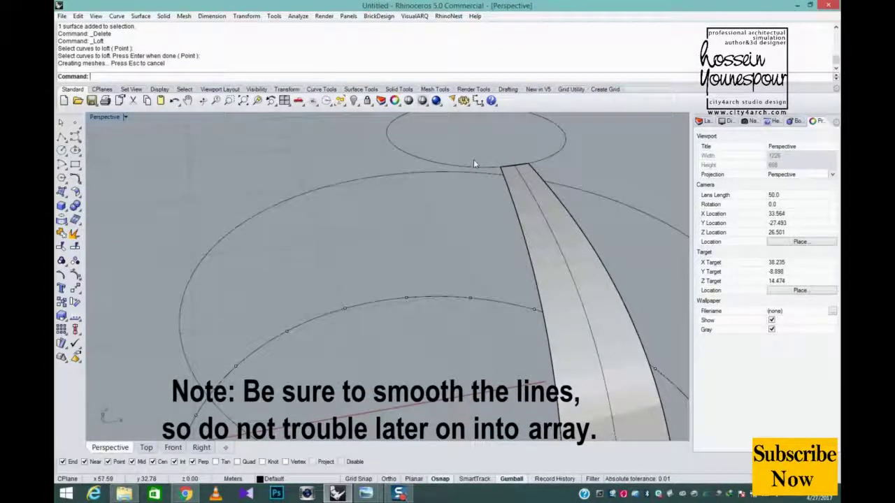
# Draw a small rectangle as the rib cross-section in the Top view, just outside the strip's lower corner on the base circle.
pyautogui.scroll(-5, 473, 160)
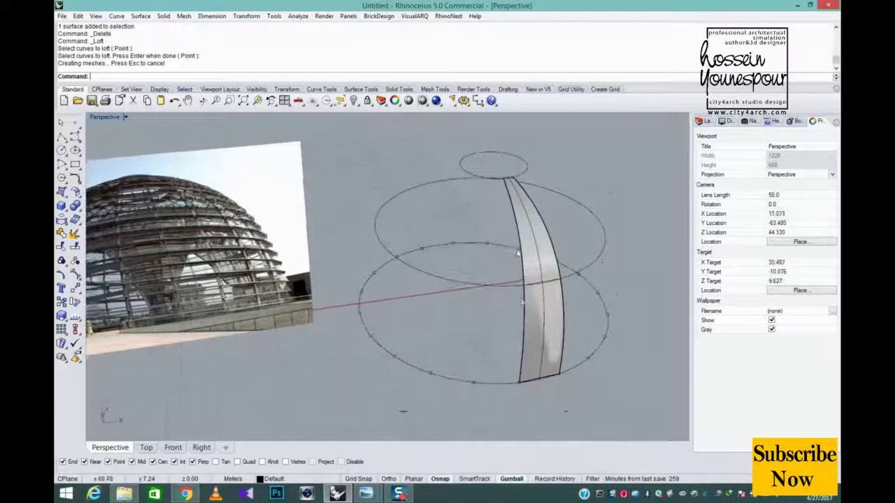
pyautogui.keyDown('shift'); pyautogui.moveTo(355, 333); pyautogui.dragTo(510, 328, button='right'); pyautogui.keyUp('shift')
pyautogui.scroll(2, 347, 218)
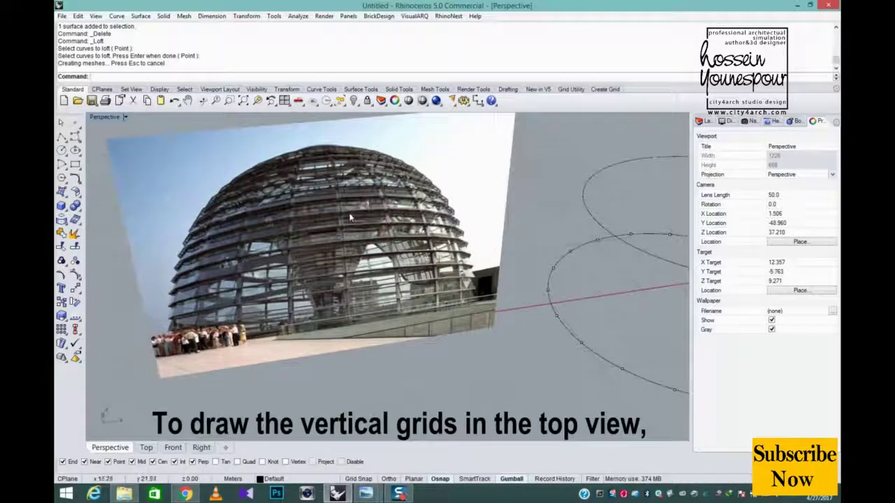
pyautogui.moveTo(353, 299); pyautogui.dragTo(346, 238, button='right')
pyautogui.scroll(-4, 355, 297)
pyautogui.keyDown('shift'); pyautogui.moveTo(489, 302); pyautogui.dragTo(343, 297, button='right'); pyautogui.keyUp('shift')
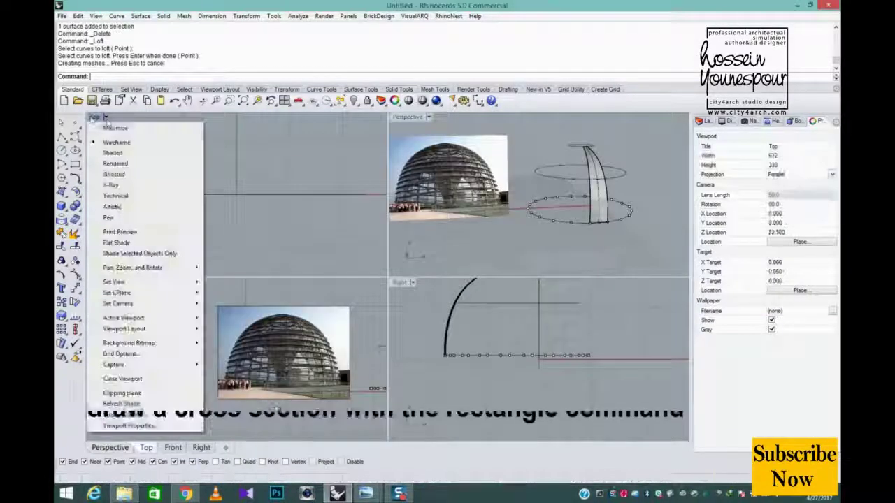
pyautogui.click(95, 119)
pyautogui.doubleClick(95, 119)
pyautogui.scroll(-8, 485, 296)
pyautogui.rightClick(501, 300)
pyautogui.scroll(6, 556, 322)
pyautogui.scroll(8, 489, 301)
pyautogui.scroll(4, 517, 327)
pyautogui.scroll(4, 515, 361)
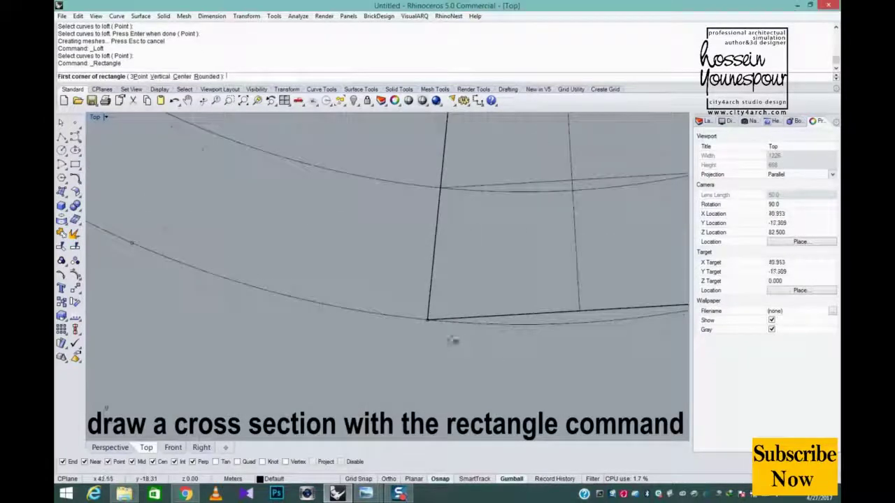
pyautogui.click(447, 337)
pyautogui.click(412, 355)
# Move the rectangle so the midpoint of its upper edge sits on the strip's lower corner.
pyautogui.click(446, 348)
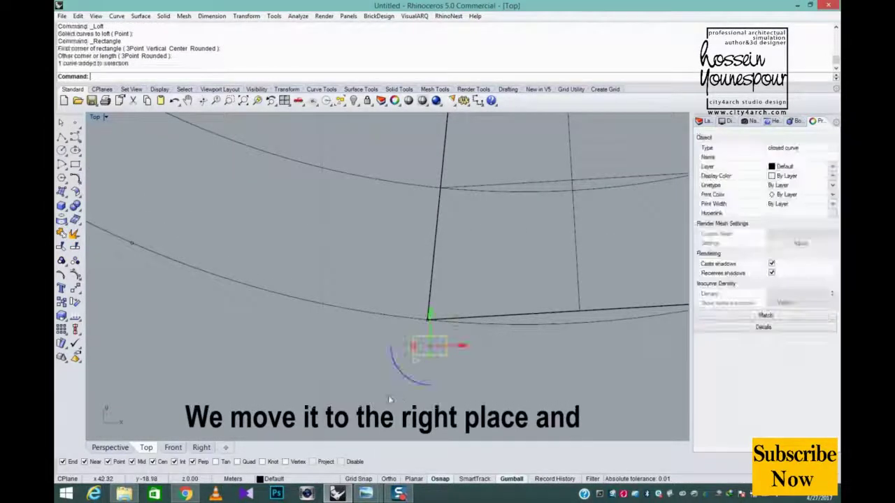
pyautogui.write('m')
pyautogui.press('Return')
pyautogui.click(429, 324)
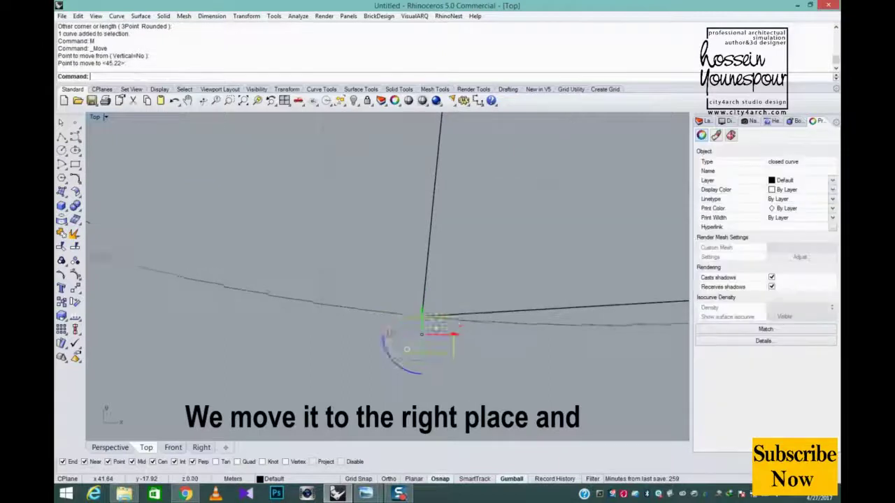
# Rotate the rectangle about the strip's corner with reference points so it lines up with the rib's direction.
pyautogui.write('r')
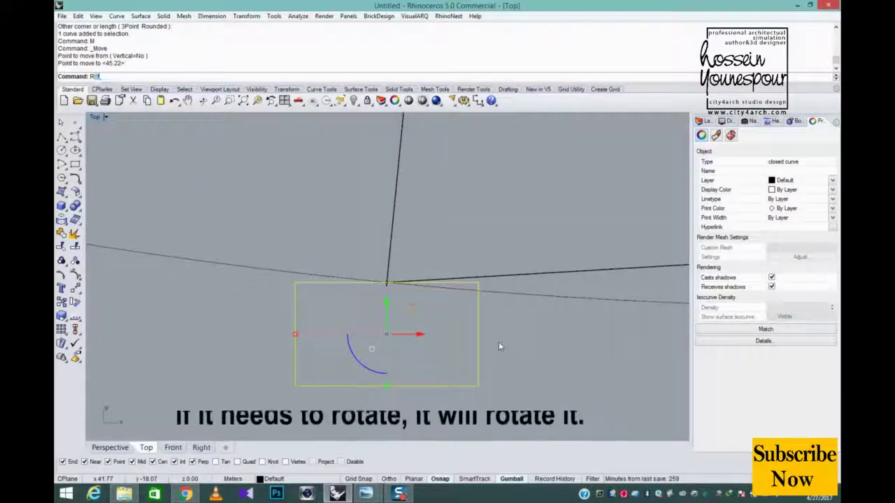
pyautogui.press('Return')
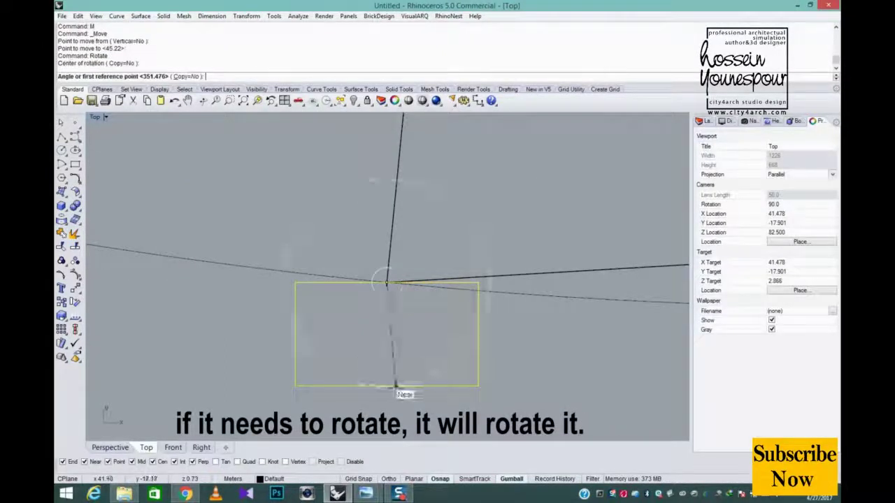
pyautogui.click(386, 387)
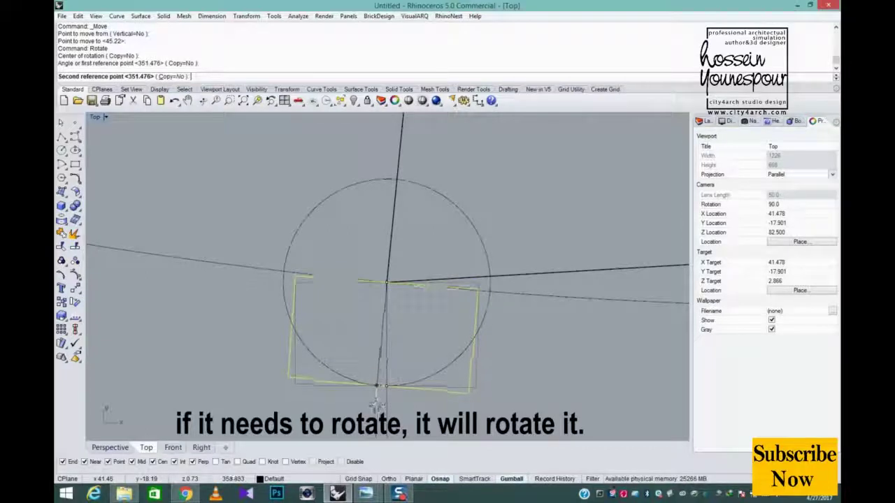
pyautogui.click(375, 407)
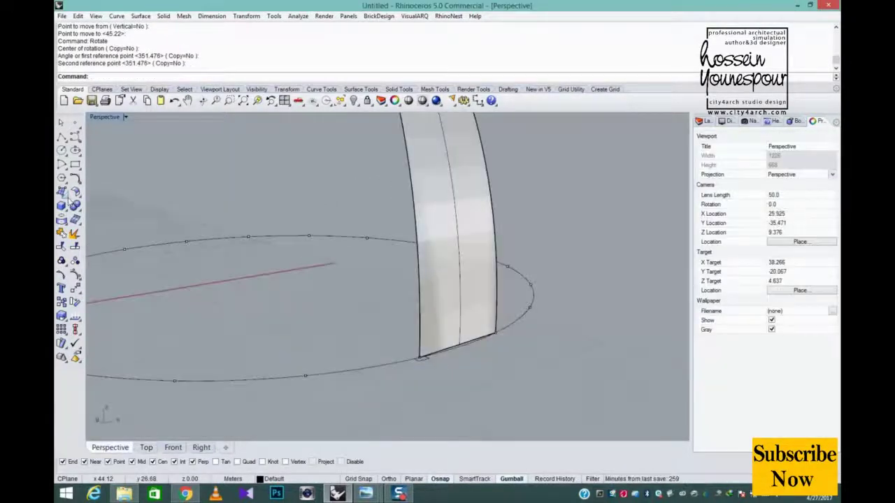
# Try a one-rail sweep of the rectangle along the strip's side edge, and undo that sweep.
pyautogui.click(61, 192)
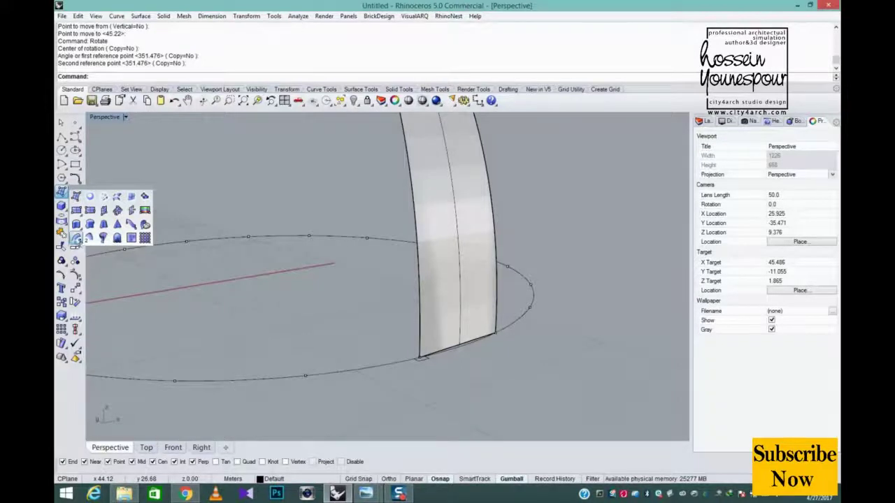
pyautogui.click(76, 237)
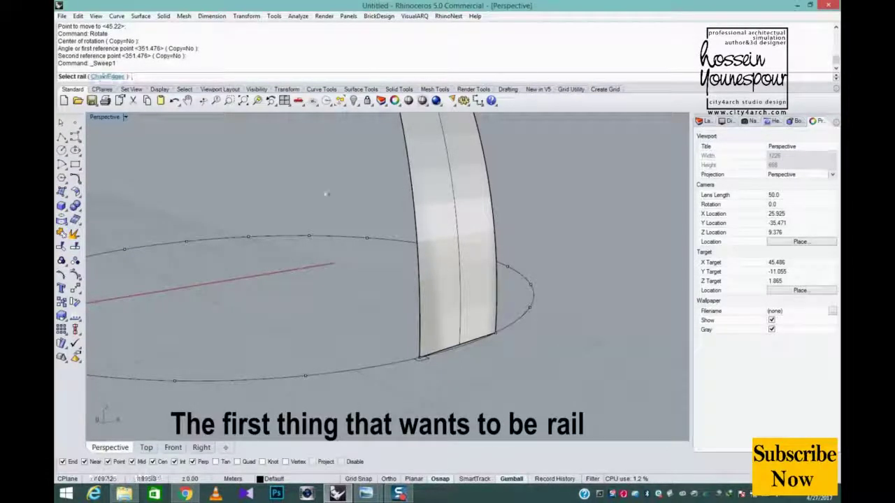
pyautogui.click(410, 178)
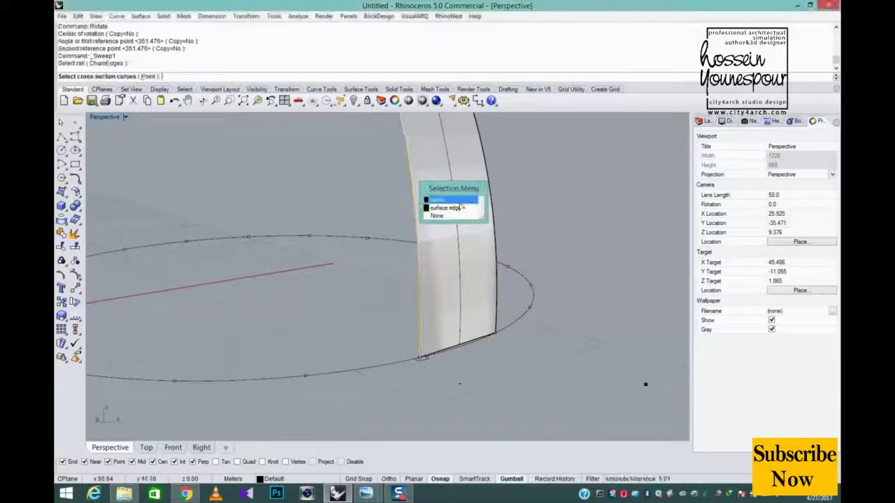
pyautogui.click(467, 210)
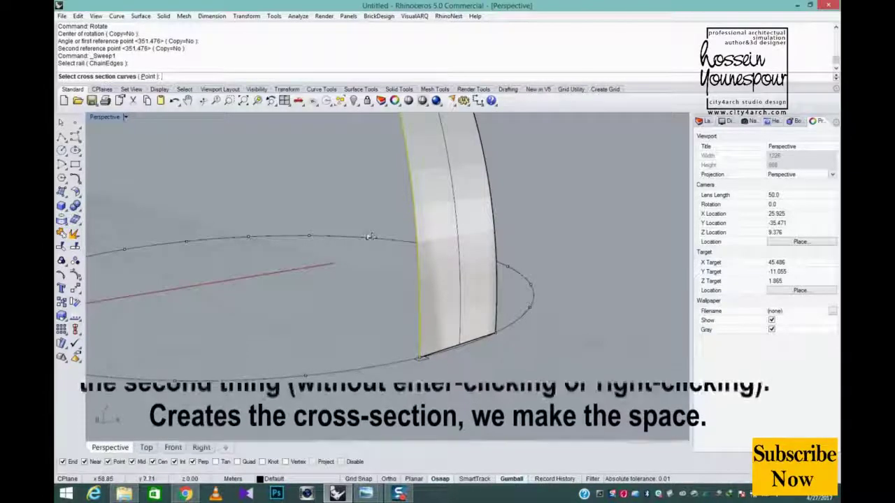
pyautogui.moveTo(371, 236); pyautogui.dragTo(430, 361, button='right')
pyautogui.click(431, 360)
pyautogui.rightClick(507, 334)
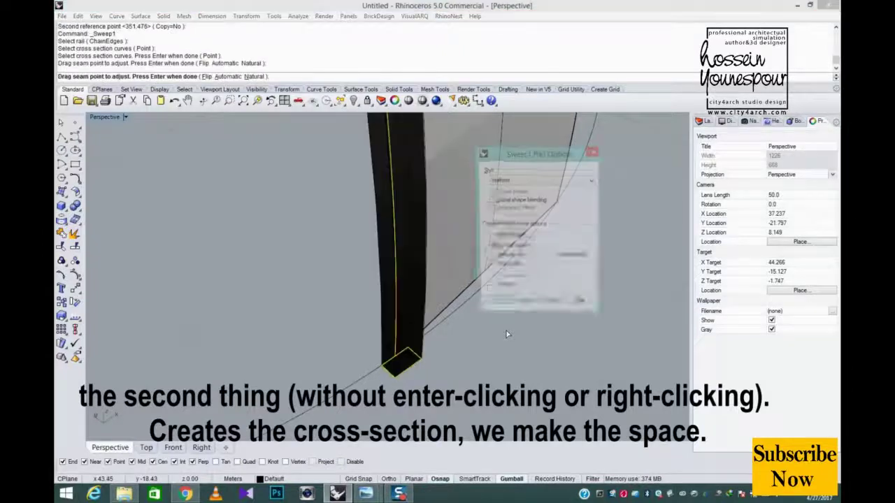
pyautogui.click(495, 306)
pyautogui.scroll(-8, 498, 399)
pyautogui.moveTo(489, 335); pyautogui.dragTo(451, 330, button='right')
pyautogui.scroll(-6, 516, 301)
pyautogui.hotkey('ctrl', 'z')
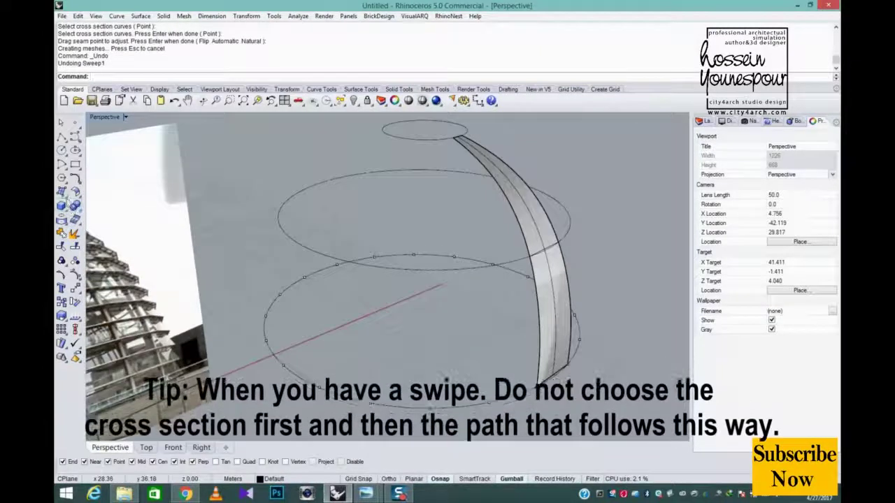
# Sweep the rectangle along the strip's side edge with Sweep1, picking the rail before the cross-section.
pyautogui.click(63, 193)
pyautogui.click(77, 235)
pyautogui.keyDown('shift'); pyautogui.moveTo(538, 394); pyautogui.dragTo(446, 339, button='right'); pyautogui.keyUp('shift')
pyautogui.scroll(8, 446, 339)
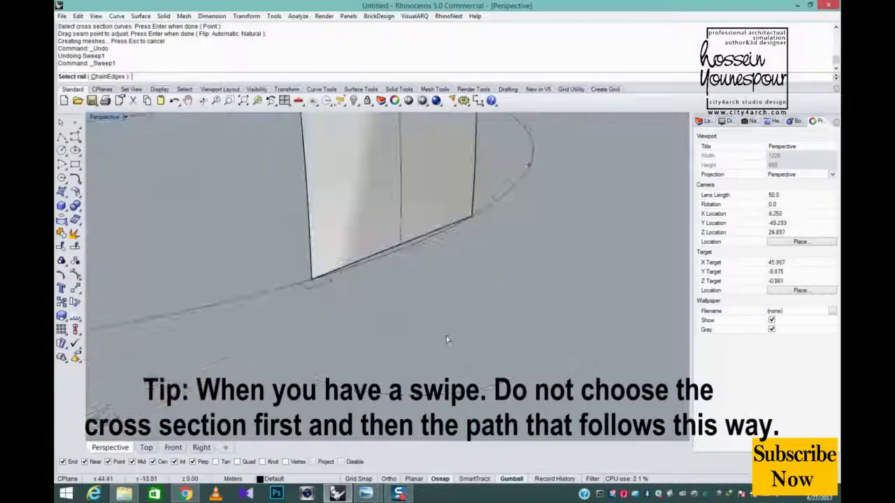
pyautogui.click(312, 259)
pyautogui.click(329, 283)
pyautogui.press('Return')
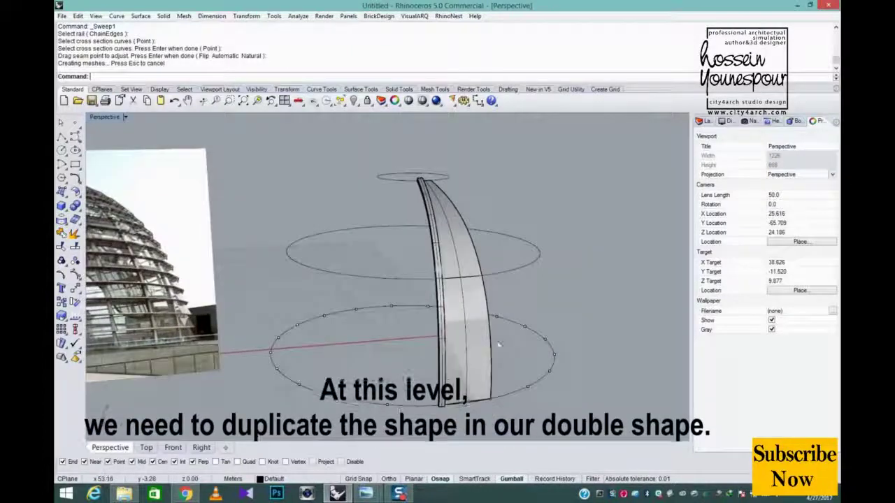
# Polar-array the rib and strip around the centre of the top circle with 20 items filling 360 degrees.
pyautogui.click(435, 344)
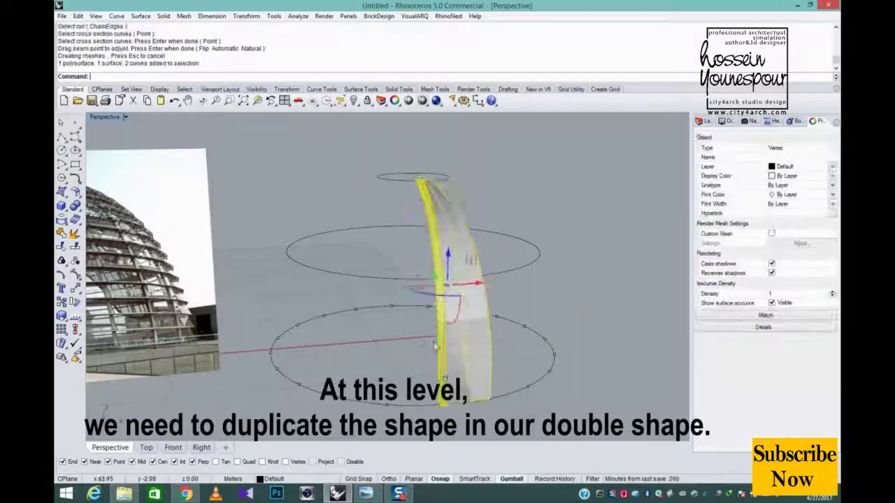
pyautogui.moveTo(476, 296); pyautogui.dragTo(494, 336, button='right')
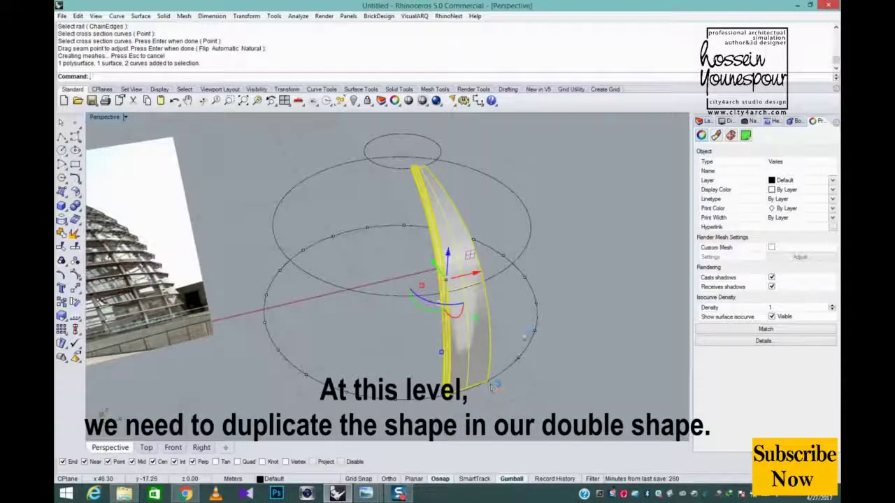
pyautogui.moveTo(493, 386); pyautogui.dragTo(453, 296, button='right')
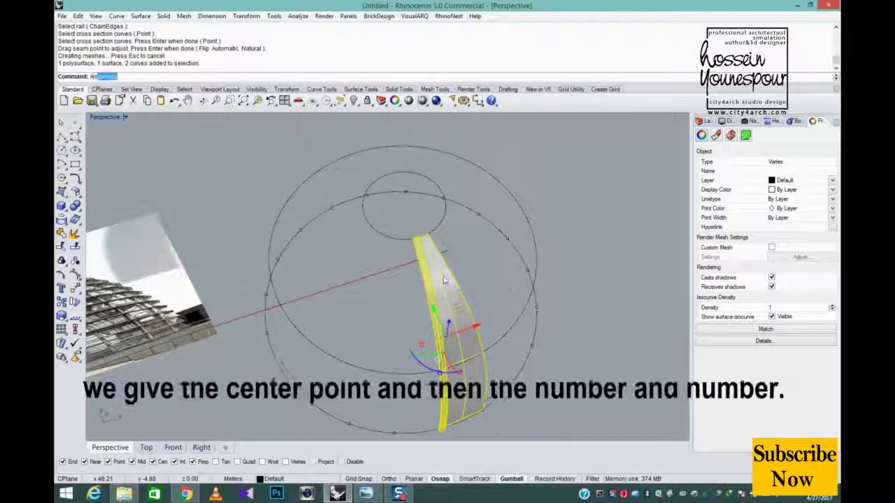
pyautogui.press('Return')
pyautogui.moveTo(437, 165); pyautogui.dragTo(451, 209, button='right')
pyautogui.click(416, 185)
pyautogui.scroll(-10, 437, 233)
pyautogui.press('Return')
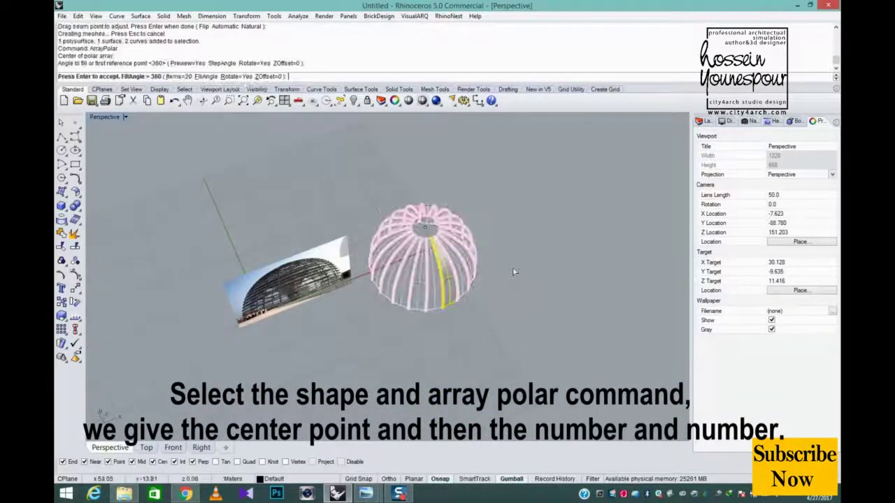
pyautogui.moveTo(513, 272); pyautogui.dragTo(514, 234, button='right')
pyautogui.press('Return')
pyautogui.scroll(8, 515, 234)
pyautogui.moveTo(602, 227); pyautogui.dragTo(508, 282, button='right')
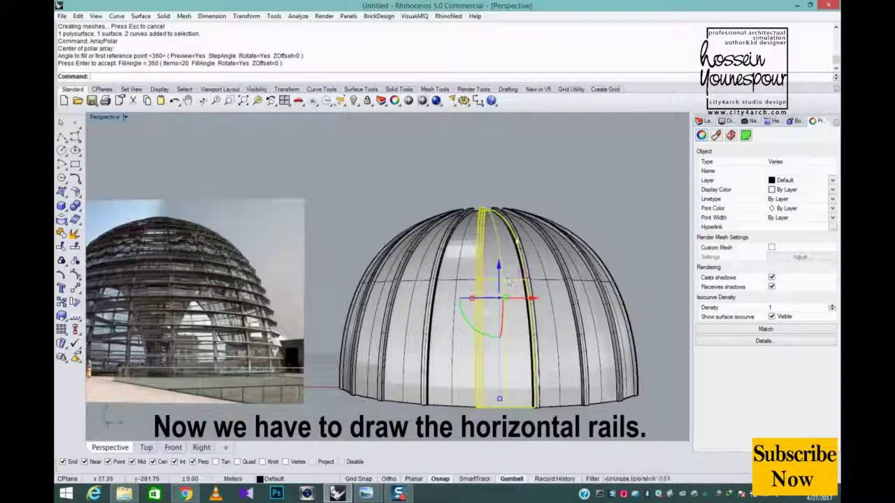
pyautogui.press('Escape')
# Compare the horizontal rails in the reference photo with the dome's individual glass panels.
pyautogui.keyDown('shift'); pyautogui.moveTo(401, 299); pyautogui.dragTo(626, 300, button='right'); pyautogui.keyUp('shift')
pyautogui.scroll(3, 472, 374)
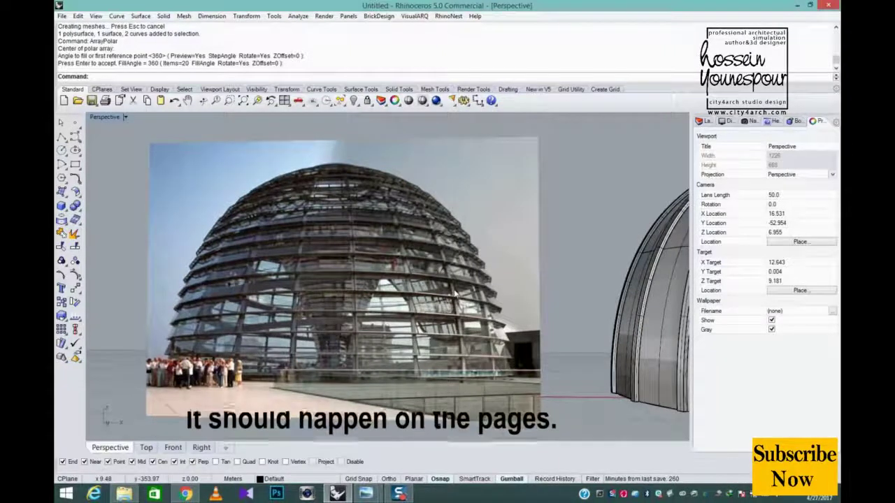
pyautogui.scroll(-6, 453, 292)
pyautogui.scroll(8, 429, 273)
pyautogui.keyDown('shift'); pyautogui.moveTo(611, 288); pyautogui.dragTo(435, 332, button='right'); pyautogui.keyUp('shift')
pyautogui.keyDown('shift'); pyautogui.moveTo(447, 292); pyautogui.dragTo(451, 250, button='right'); pyautogui.keyUp('shift')
pyautogui.click(451, 250)
pyautogui.click(405, 259)
pyautogui.click(363, 267)
pyautogui.press('Escape')
pyautogui.scroll(-6, 363, 267)
pyautogui.moveTo(362, 267); pyautogui.dragTo(363, 245, button='right')
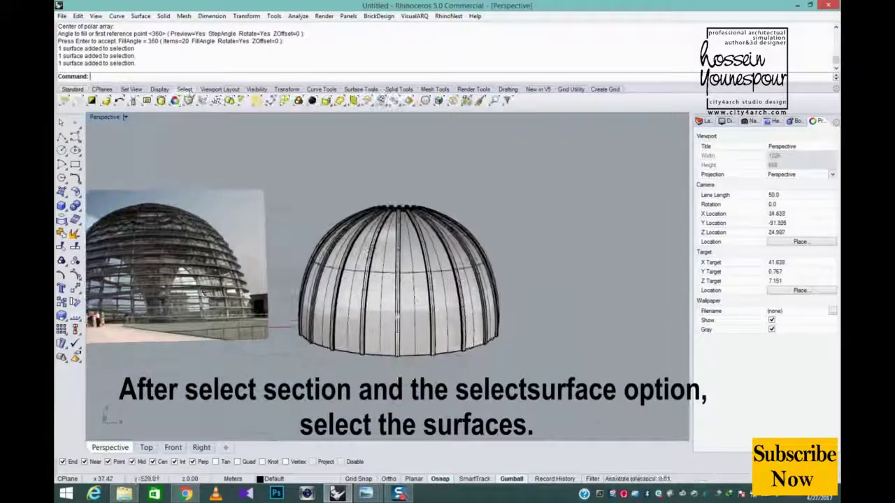
# Select all surfaces in the model and remove the reference photo from the selection.
pyautogui.click(184, 90)
pyautogui.click(338, 101)
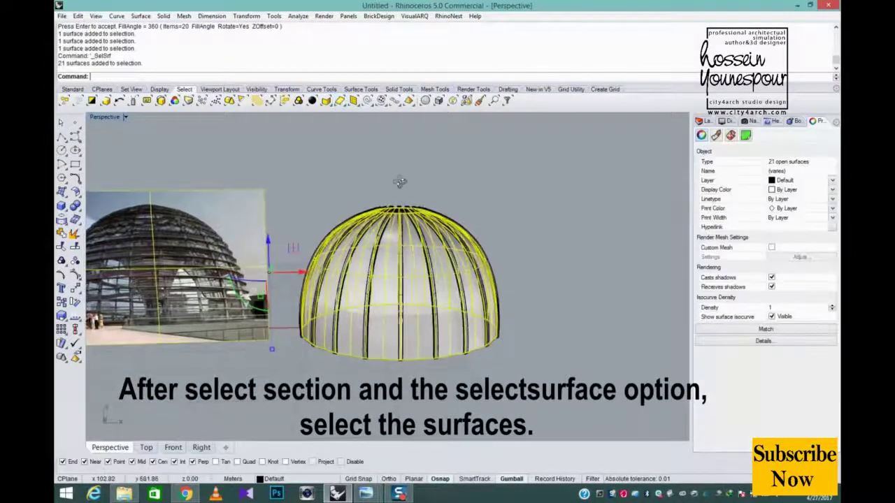
pyautogui.moveTo(399, 181); pyautogui.dragTo(421, 192, button='right')
pyautogui.keyDown('shift'); pyautogui.moveTo(375, 208); pyautogui.dragTo(469, 201, button='right'); pyautogui.keyUp('shift')
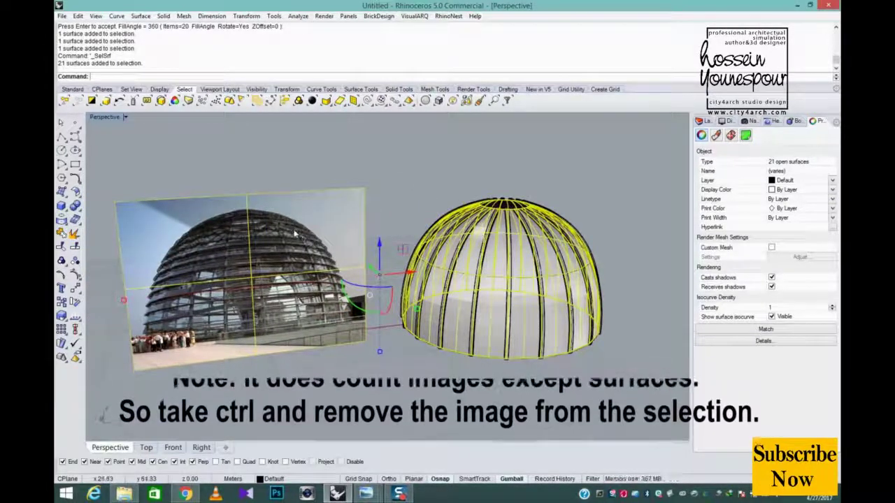
pyautogui.moveTo(364, 220); pyautogui.dragTo(371, 203, button='right')
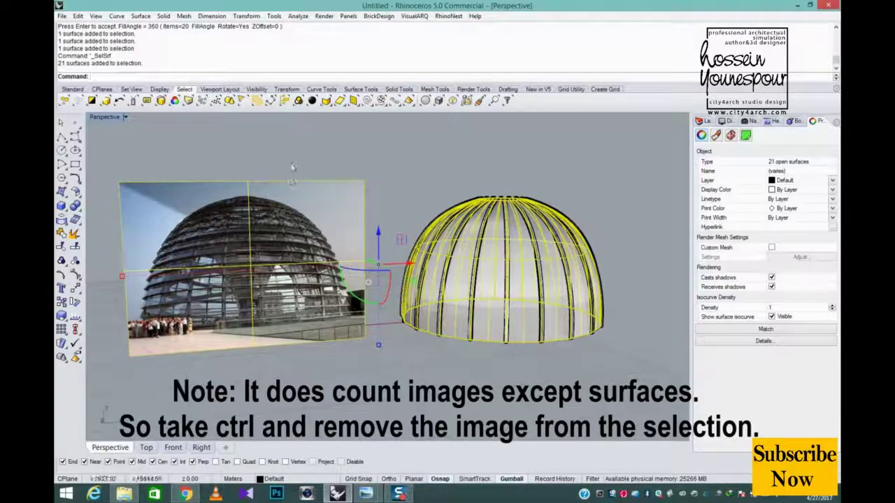
pyautogui.keyDown('ctrl'); pyautogui.click(292, 182); pyautogui.keyUp('ctrl')
# Isolate the selected dome panels by hiding all other objects.
pyautogui.moveTo(292, 182); pyautogui.dragTo(308, 233, button='right')
pyautogui.middleClick(345, 131)
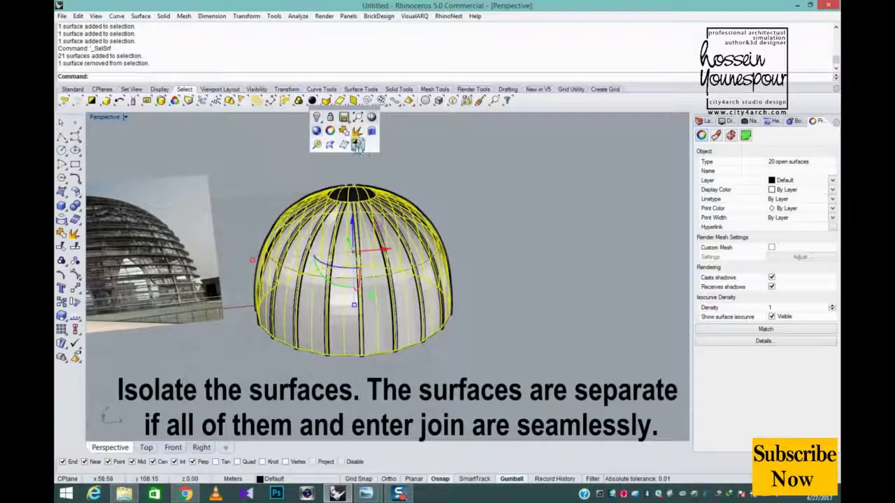
pyautogui.click(358, 145)
# Join all the dome panels into one polysurface and inspect the seams along its base edge.
pyautogui.click(371, 265)
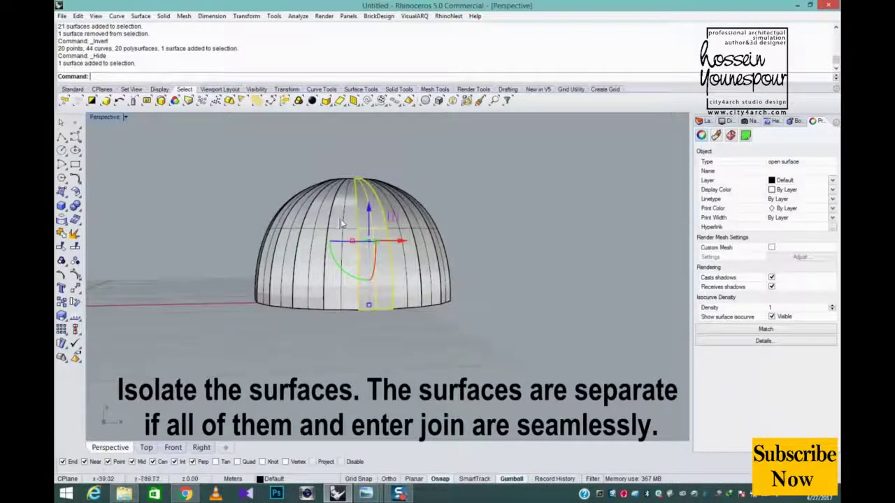
pyautogui.click(341, 265)
pyautogui.click(308, 265)
pyautogui.moveTo(510, 150); pyautogui.dragTo(221, 328)
pyautogui.click(61, 236)
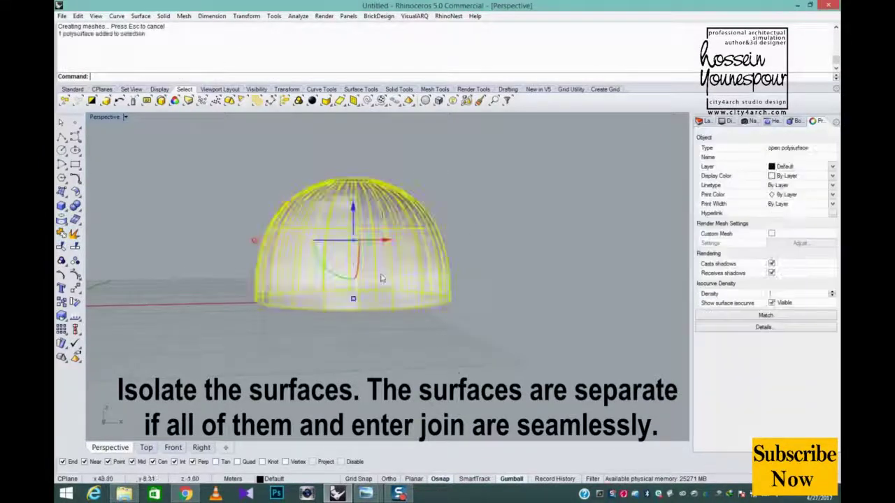
pyautogui.scroll(10, 366, 315)
pyautogui.moveTo(366, 315); pyautogui.dragTo(397, 348, button='right')
pyautogui.click(389, 348)
pyautogui.scroll(6, 384, 348)
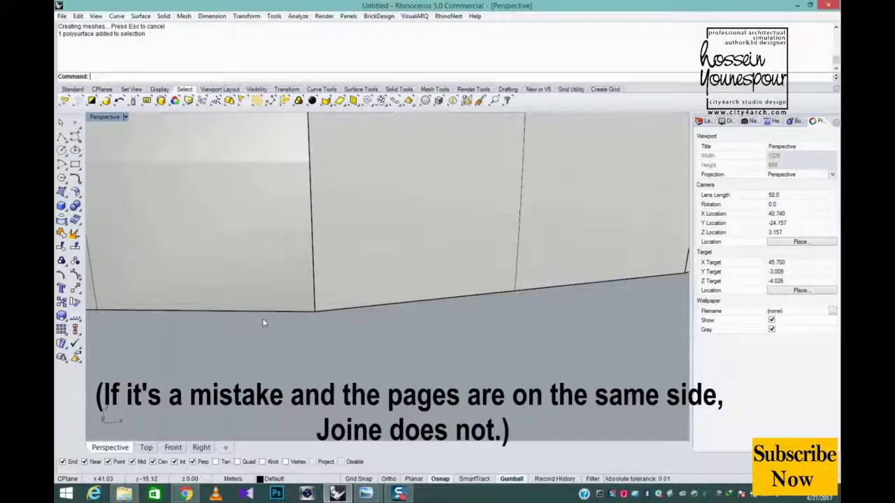
pyautogui.scroll(-8, 298, 404)
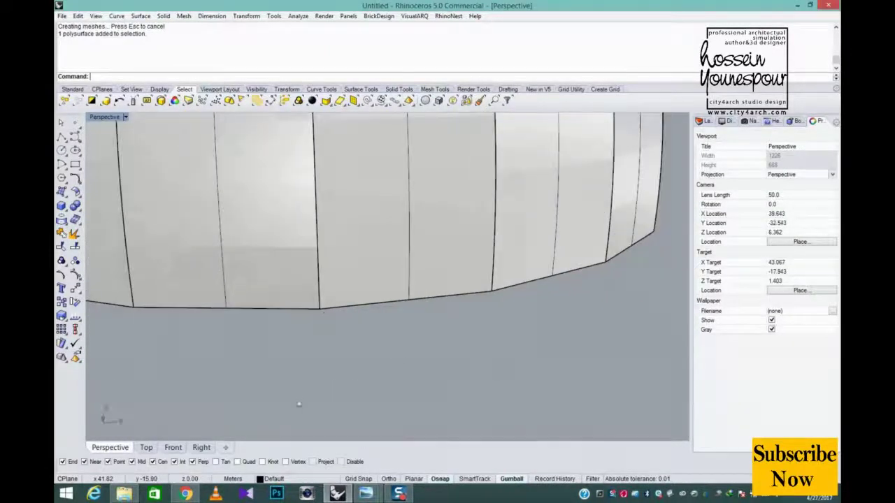
# Generate horizontal contours of the dome polysurface along the vertical direction in the Front view, spaced 1.5 m apart.
pyautogui.click(173, 448)
pyautogui.scroll(-8, 313, 347)
pyautogui.scroll(12, 553, 301)
pyautogui.moveTo(567, 340); pyautogui.dragTo(538, 292, button='right')
pyautogui.click(359, 347)
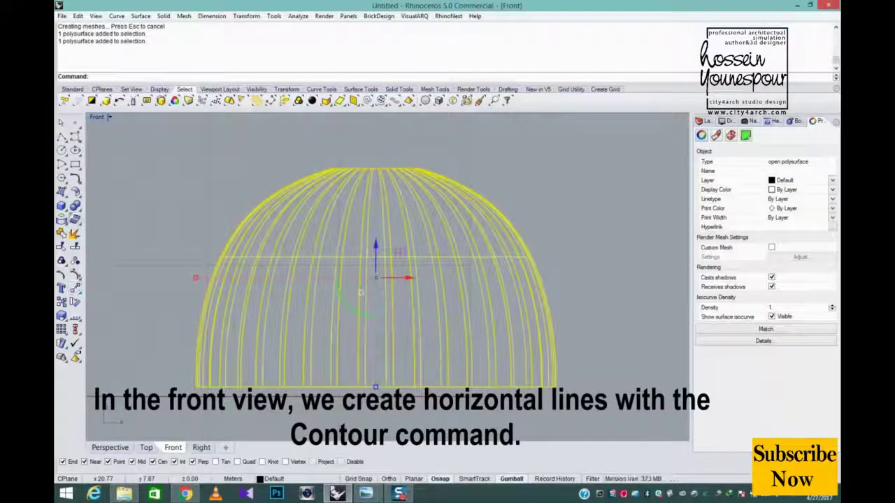
pyautogui.click(66, 226)
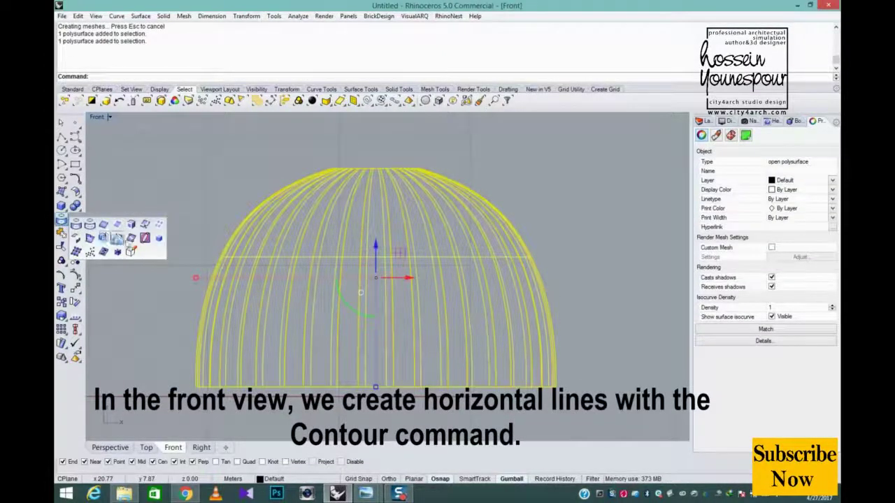
pyautogui.click(117, 239)
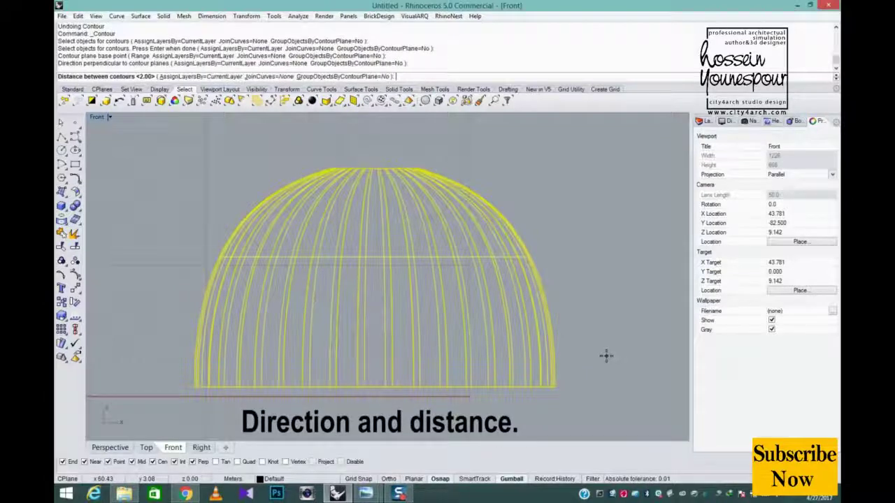
pyautogui.press('Return')
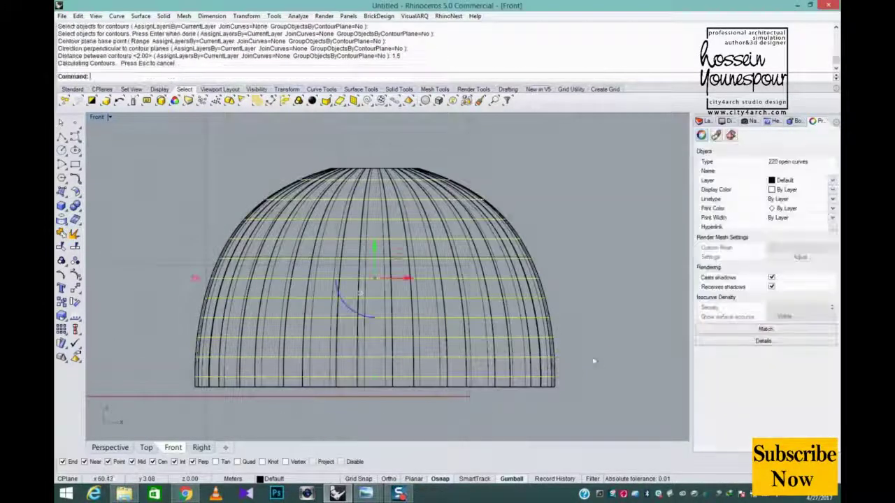
# Isolate the contour curves and join them into closed rings.
pyautogui.hotkey('ctrl', 'F4')
pyautogui.middleClick(570, 221)
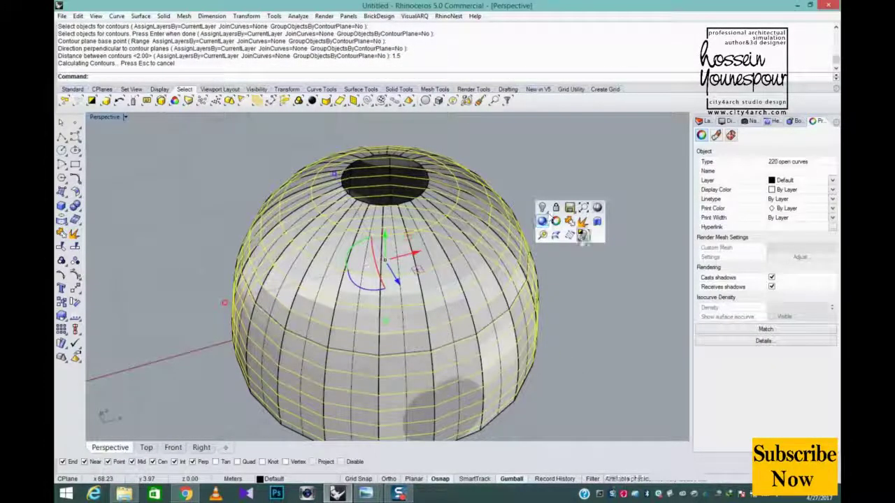
pyautogui.click(583, 237)
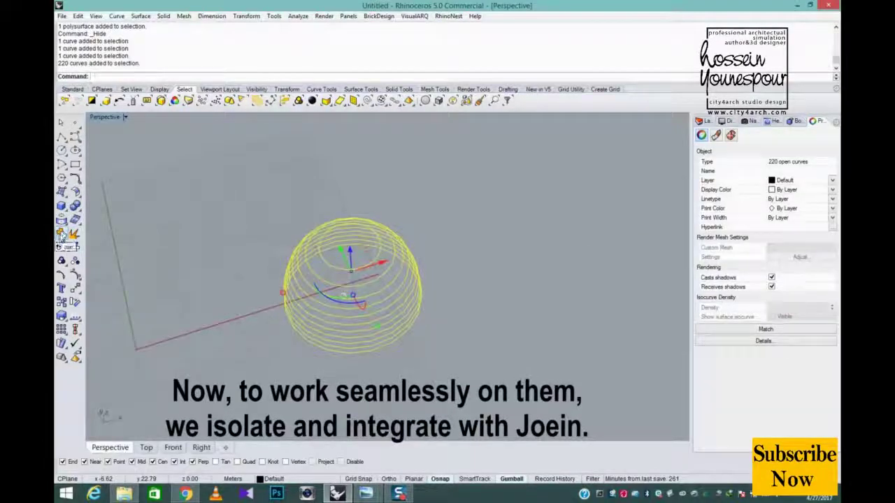
pyautogui.click(497, 370)
# Offset the lowest contour ring 0.7 m outward.
pyautogui.scroll(7, 323, 311)
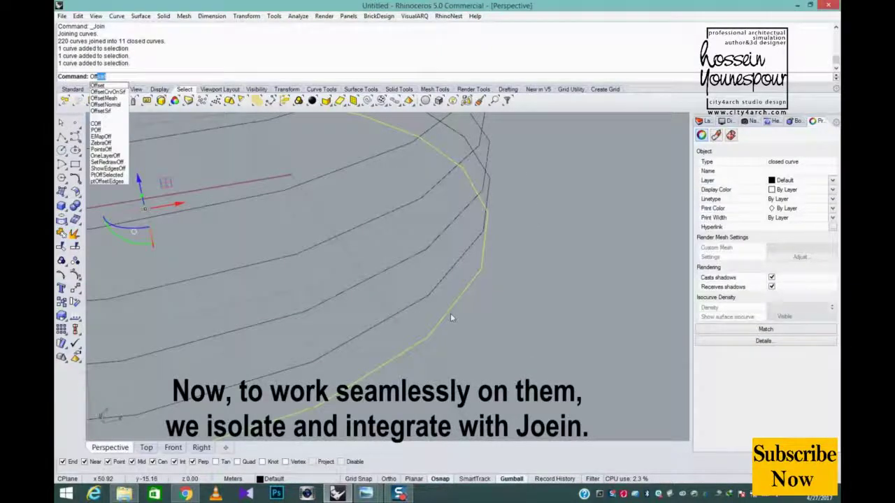
pyautogui.press('Return')
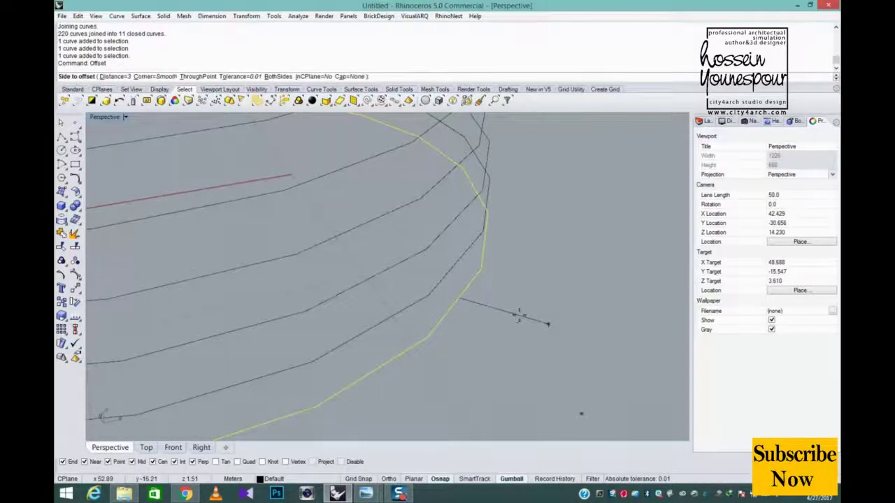
pyautogui.write('1')
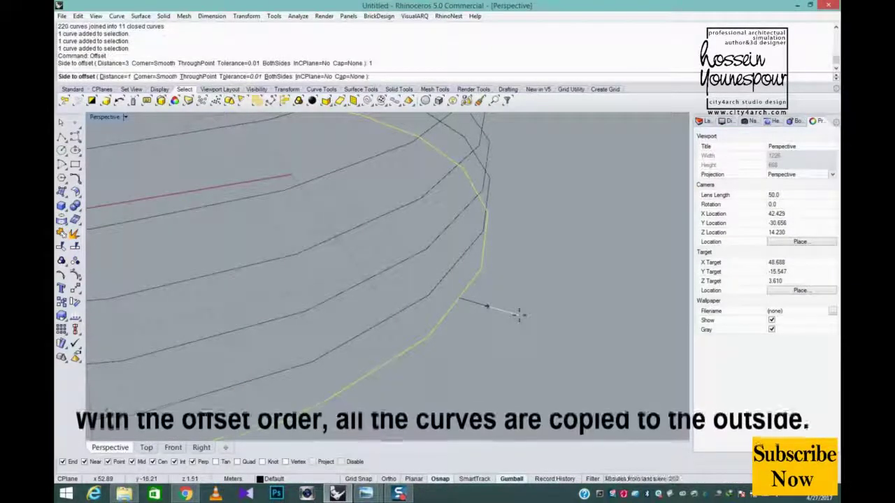
pyautogui.press('Return')
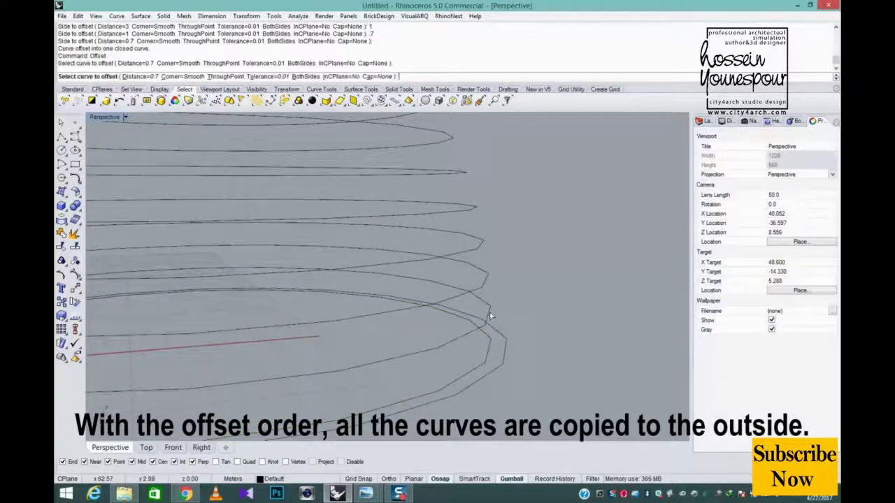
# Offset each remaining contour ring 0.7 m outward, working up from the second ring to the topmost one.
pyautogui.click(490, 315)
pyautogui.click(508, 287)
pyautogui.keyDown('shift'); pyautogui.moveTo(509, 232); pyautogui.dragTo(517, 262, button='right'); pyautogui.keyUp('shift')
pyautogui.rightClick(489, 239)
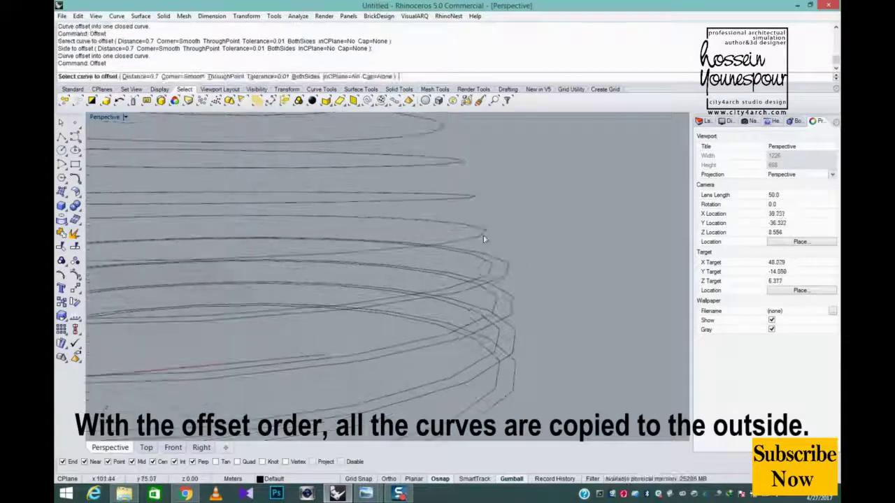
pyautogui.click(484, 237)
pyautogui.click(511, 222)
pyautogui.rightClick(483, 208)
pyautogui.click(474, 202)
pyautogui.click(509, 186)
pyautogui.keyDown('shift'); pyautogui.moveTo(510, 186); pyautogui.dragTo(502, 263, button='right'); pyautogui.keyUp('shift')
pyautogui.rightClick(480, 204)
pyautogui.click(468, 198)
pyautogui.click(489, 179)
pyautogui.rightClick(457, 169)
pyautogui.click(450, 163)
pyautogui.click(479, 155)
pyautogui.rightClick(451, 193)
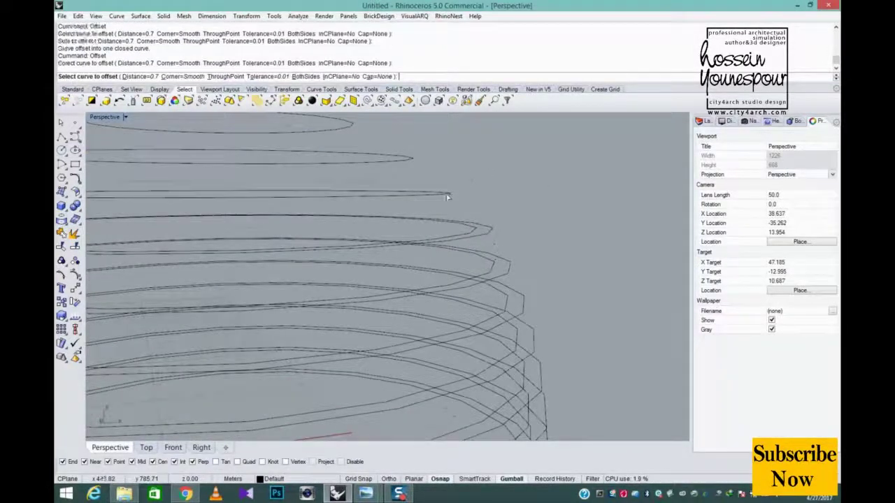
pyautogui.keyDown('shift'); pyautogui.moveTo(593, 154); pyautogui.dragTo(514, 270, button='right'); pyautogui.keyUp('shift')
pyautogui.rightClick(411, 201)
pyautogui.click(411, 200)
pyautogui.click(471, 198)
pyautogui.rightClick(421, 200)
pyautogui.click(415, 198)
pyautogui.click(477, 199)
pyautogui.scroll(-7, 494, 201)
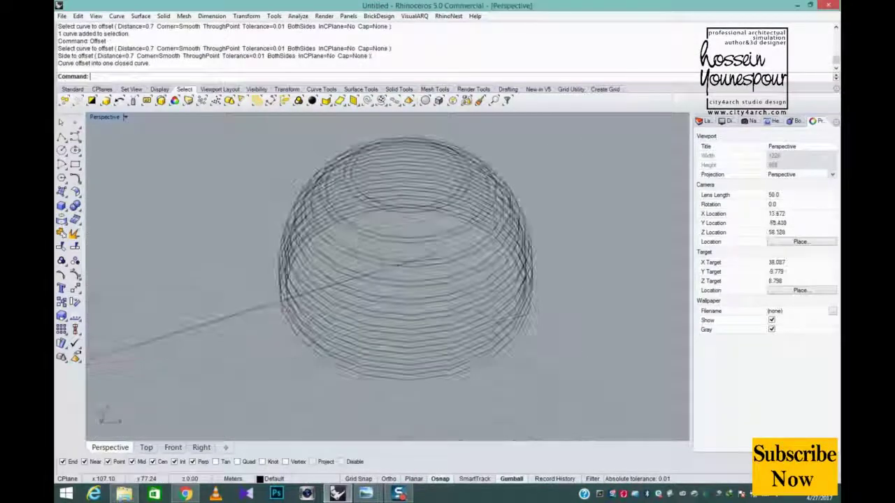
# Select all original and offset rings and extrude them as solid horizontal rails 0.1 m high.
pyautogui.moveTo(494, 201); pyautogui.dragTo(541, 213, button='right')
pyautogui.hotkey('ctrl', 'a')
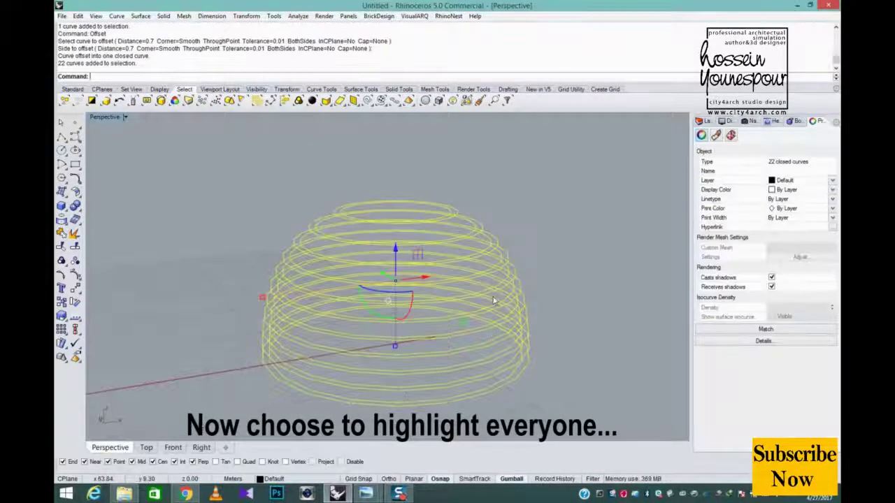
pyautogui.middleClick(573, 264)
pyautogui.click(600, 267)
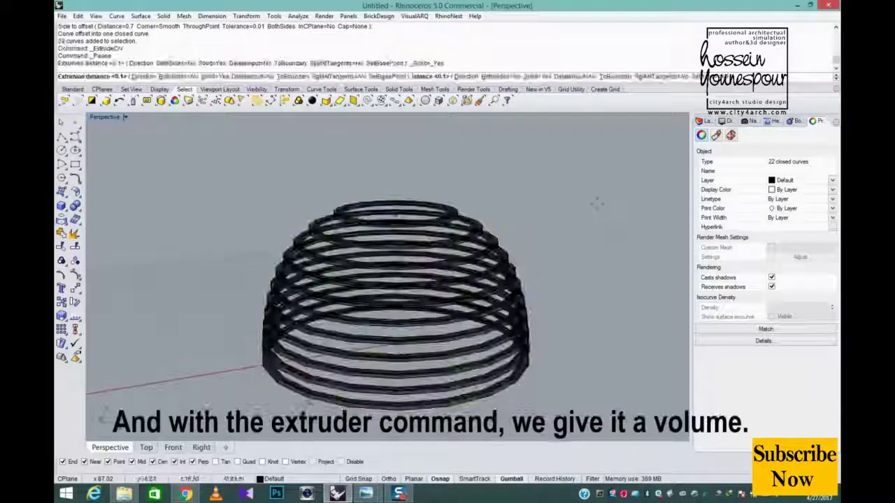
pyautogui.press('Return')
pyautogui.click(586, 244)
pyautogui.scroll(5, 552, 328)
pyautogui.moveTo(543, 331)
pyautogui.mouseDown(button='right')
pyautogui.moveTo(550, 308)
pyautogui.moveTo(551, 322)
pyautogui.mouseUp(button='right')
pyautogui.scroll(-4, 551, 322)
pyautogui.moveTo(433, 248); pyautogui.dragTo(457, 262, button='right')
# Show all hidden objects and set the perspective view to Ghosted display mode.
pyautogui.click(73, 90)
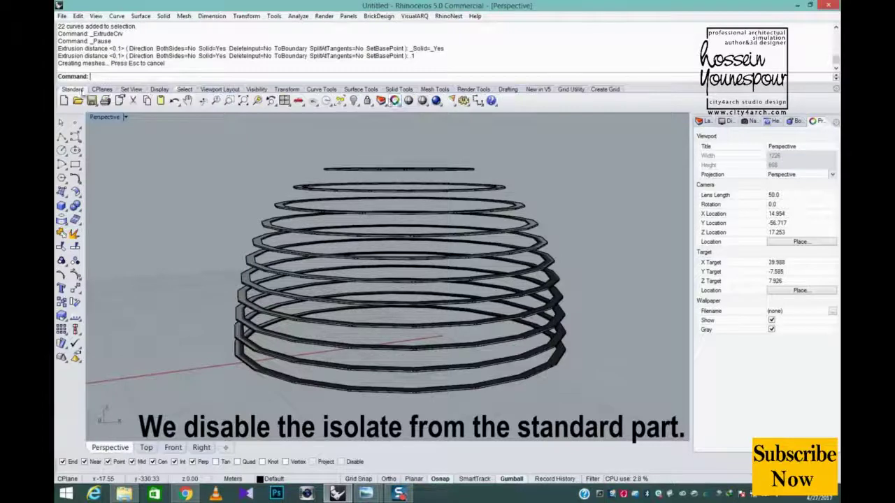
pyautogui.rightClick(355, 100)
pyautogui.moveTo(472, 287); pyautogui.dragTo(501, 296, button='right')
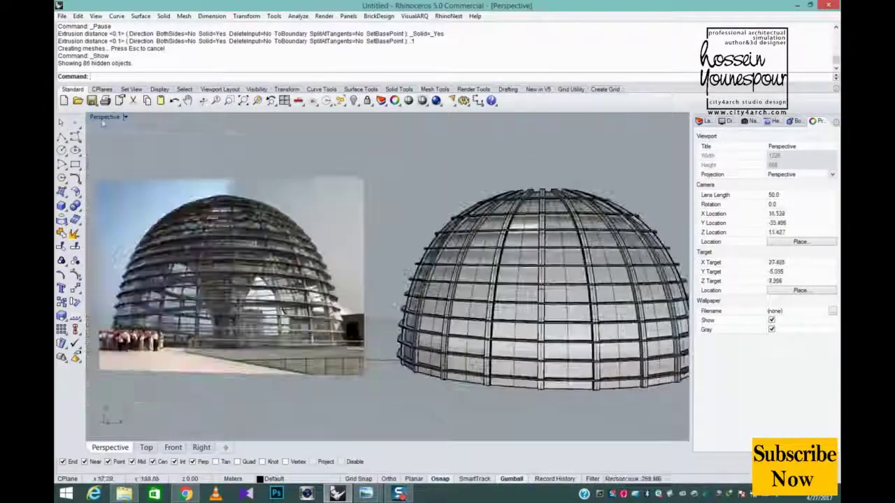
pyautogui.click(104, 117)
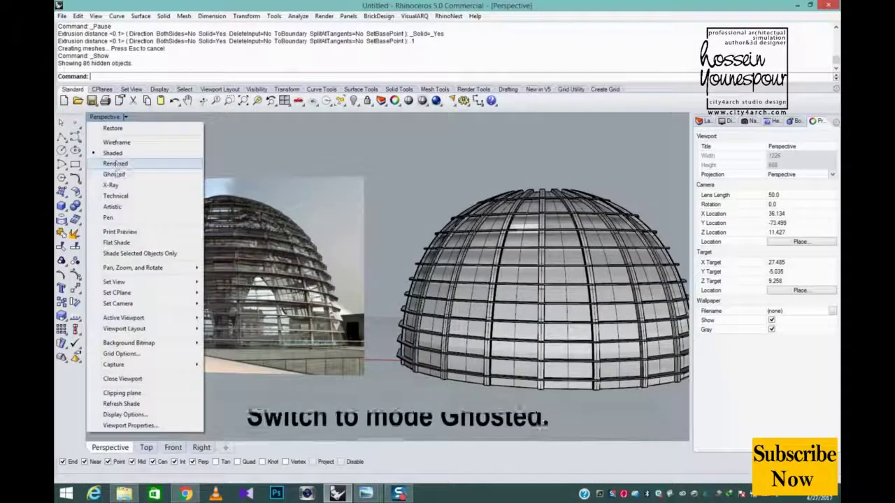
pyautogui.click(114, 174)
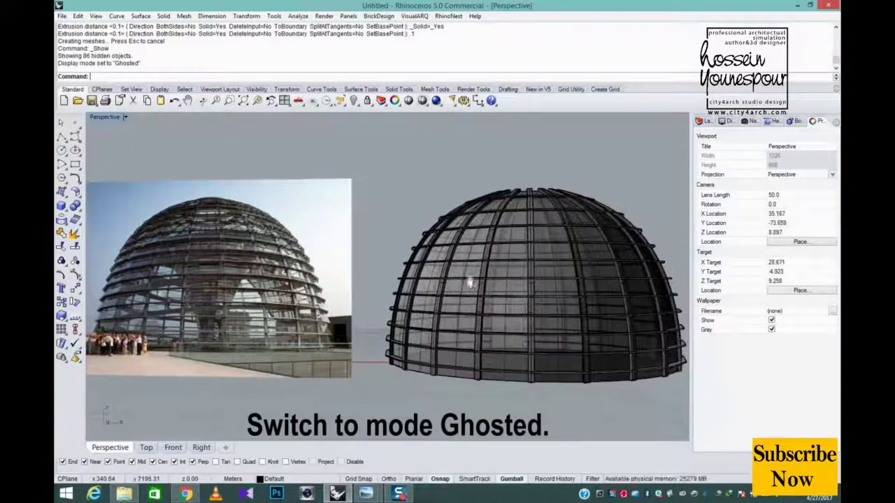
pyautogui.moveTo(470, 285); pyautogui.dragTo(464, 281, button='right')
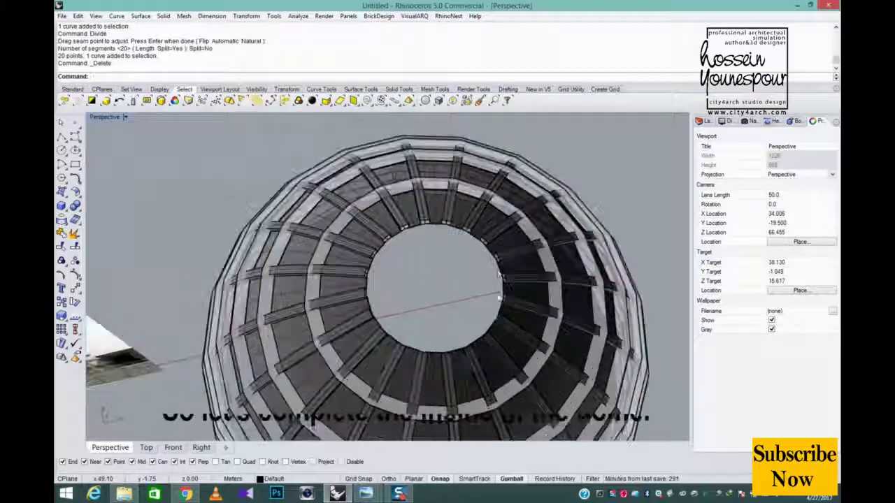
# Lower the closed curve of the dome's top opening in the Front view and copy it about 13 m down to the base.
pyautogui.click(503, 279)
pyautogui.click(502, 278)
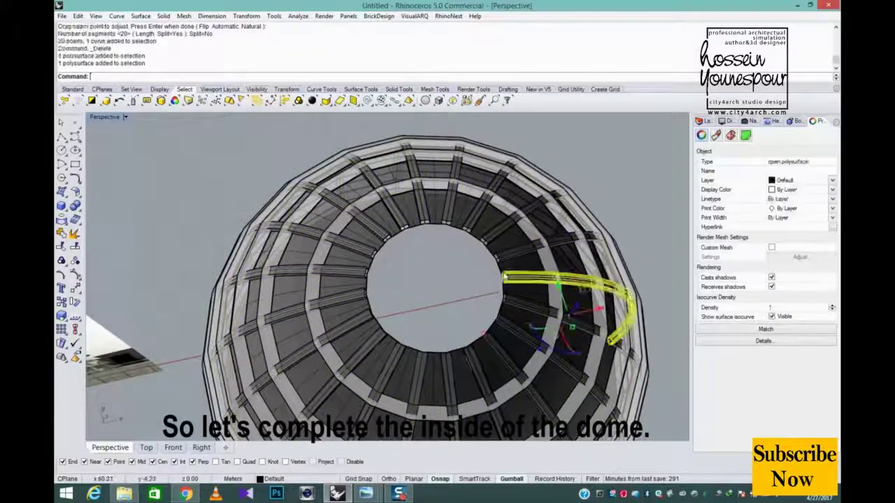
pyautogui.click(524, 296)
pyautogui.scroll(-4, 501, 322)
pyautogui.moveTo(501, 329); pyautogui.dragTo(495, 233, button='right')
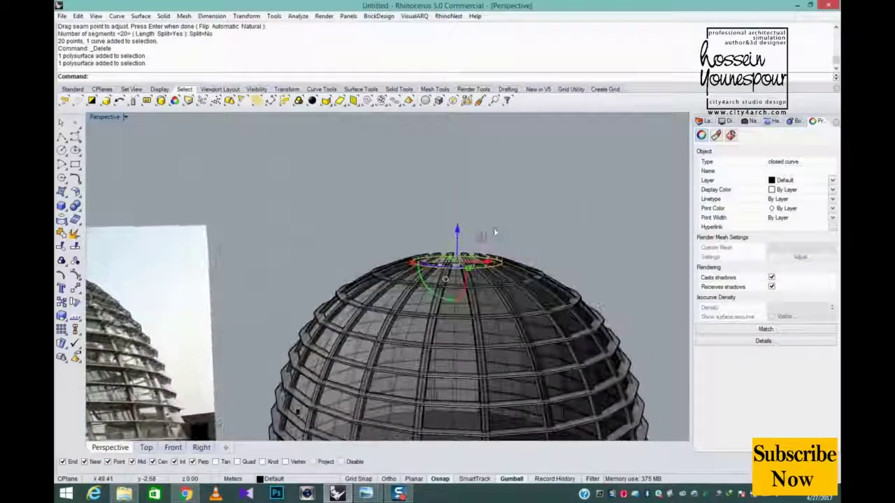
pyautogui.click(173, 447)
pyautogui.scroll(5, 464, 251)
pyautogui.moveTo(374, 268); pyautogui.dragTo(461, 262, button='right')
pyautogui.moveTo(464, 209); pyautogui.dragTo(494, 256)
pyautogui.scroll(-3, 482, 241)
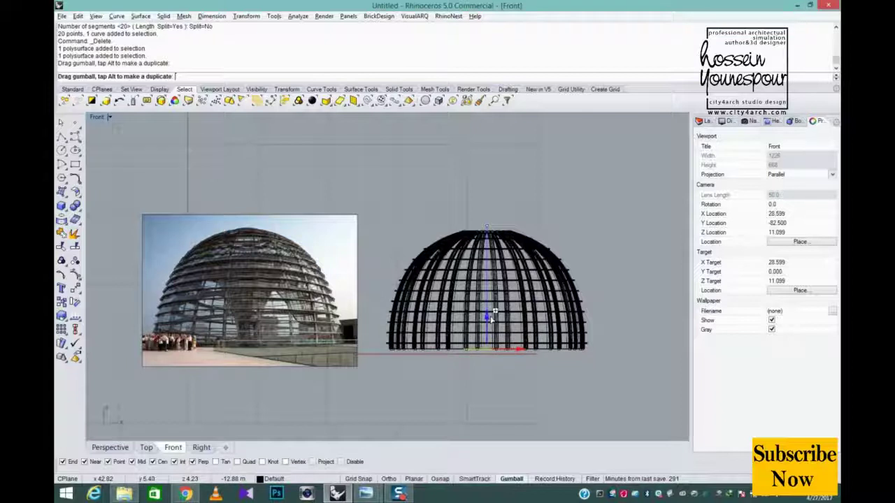
pyautogui.moveTo(493, 318); pyautogui.dragTo(492, 319)
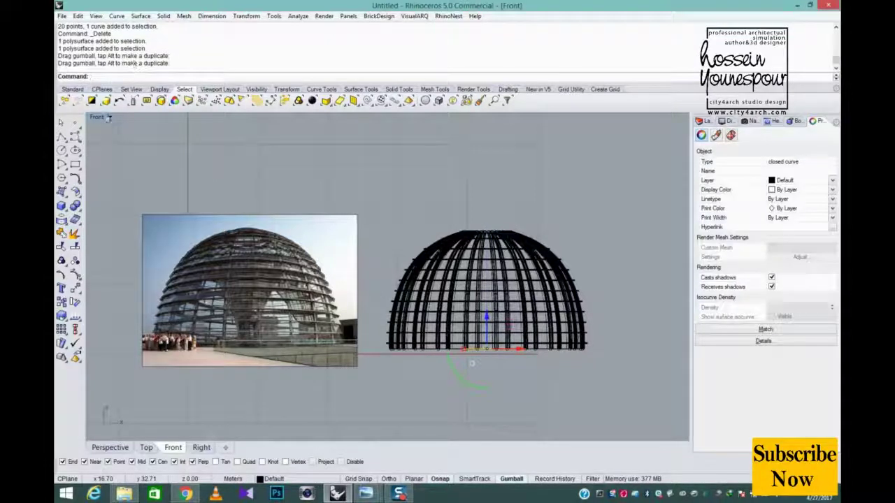
# Isolate the lowered curve and its copy at the dome's base by hiding everything else.
pyautogui.doubleClick(107, 117)
pyautogui.doubleClick(413, 118)
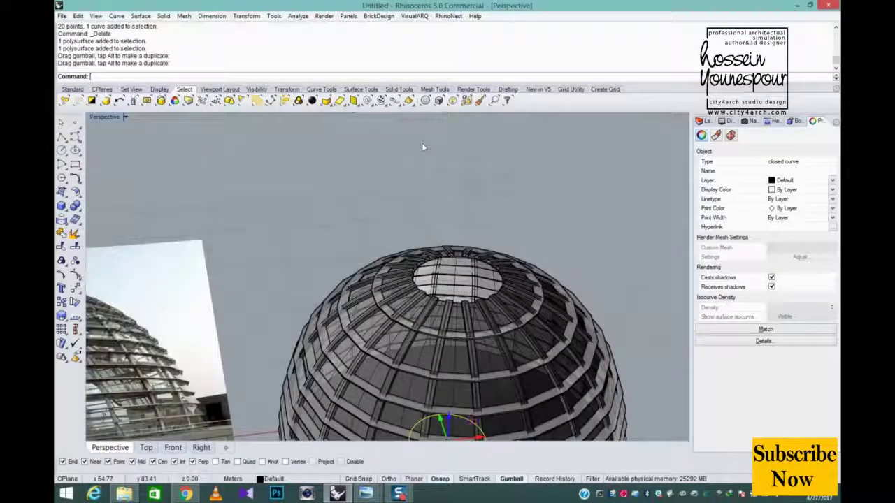
pyautogui.moveTo(421, 147); pyautogui.dragTo(540, 211, button='right')
pyautogui.scroll(2, 480, 289)
pyautogui.keyDown('shift'); pyautogui.click(495, 266); pyautogui.keyUp('shift')
pyautogui.scroll(-1, 488, 293)
pyautogui.middleClick(529, 231)
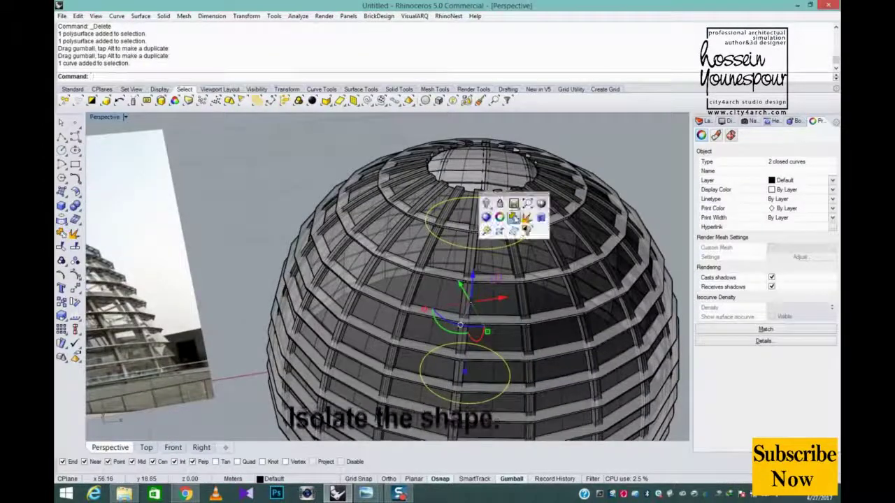
pyautogui.click(528, 232)
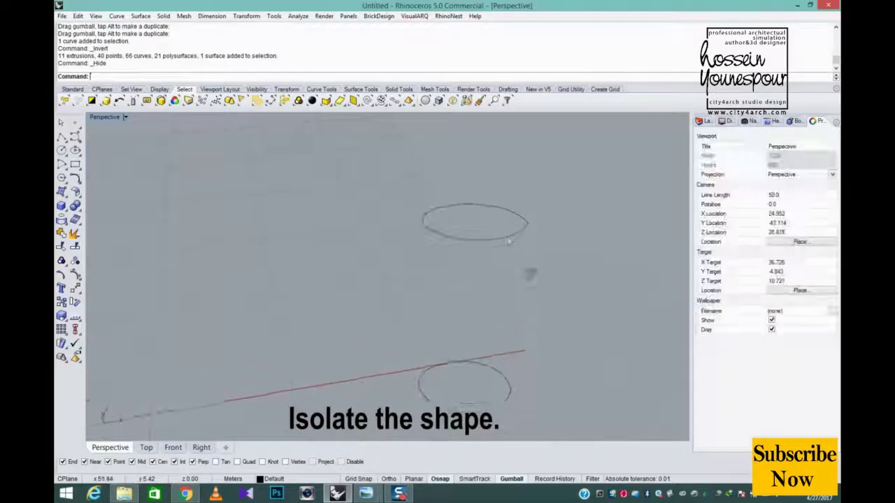
# Scale the upper curve up to about twice its size and shrink the base curve uniformly.
pyautogui.click(509, 240)
pyautogui.keyDown('shift'); pyautogui.moveTo(495, 240); pyautogui.dragTo(513, 263); pyautogui.keyUp('shift')
pyautogui.moveTo(535, 305); pyautogui.dragTo(534, 292, button='right')
pyautogui.click(507, 386)
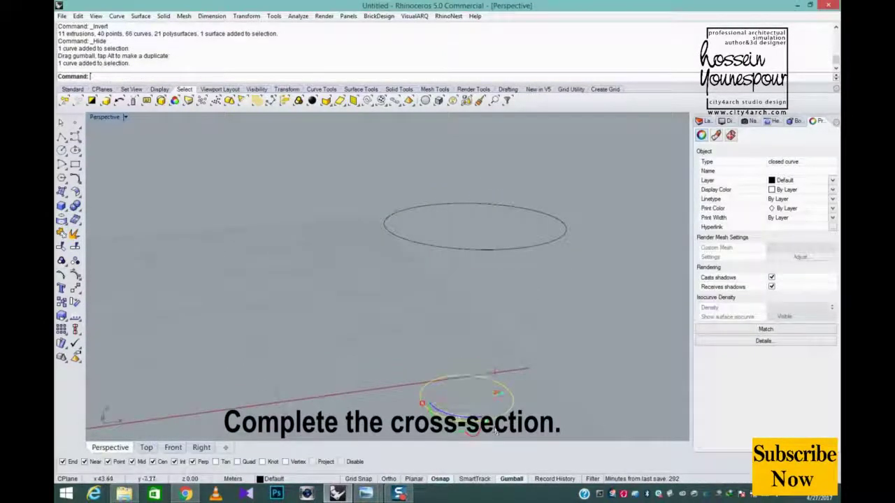
pyautogui.moveTo(494, 431); pyautogui.dragTo(478, 410)
pyautogui.click(461, 421)
pyautogui.click(464, 410)
# Copy the base curve a short distance upward and shrink the copy slightly to form the funnel's middle section.
pyautogui.moveTo(468, 371); pyautogui.dragTo(470, 311)
pyautogui.keyDown('shift'); pyautogui.moveTo(482, 352); pyautogui.dragTo(479, 348); pyautogui.keyUp('shift')
pyautogui.click(177, 199)
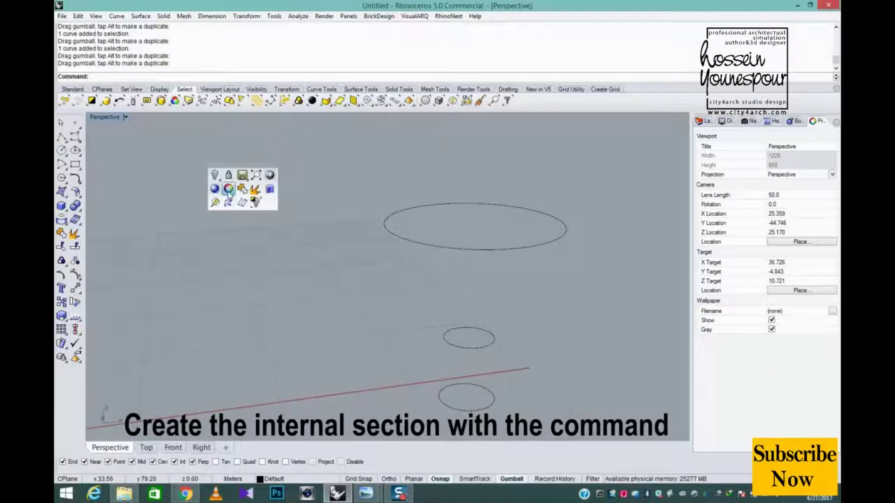
# Loft the three section curves into a funnel surface with Normal style and history recording on.
pyautogui.click(228, 189)
pyautogui.hotkey('ctrl', 'a')
pyautogui.press('Return')
pyautogui.press('Return')
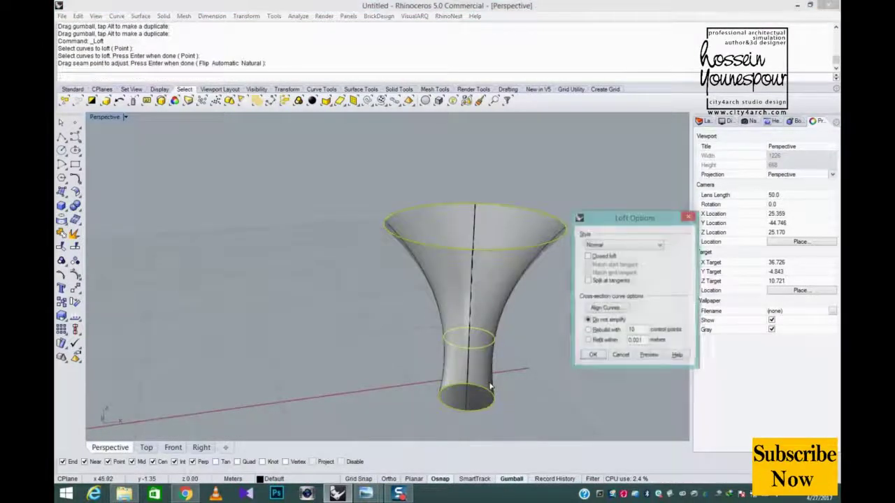
pyautogui.moveTo(490, 385); pyautogui.dragTo(481, 323, button='right')
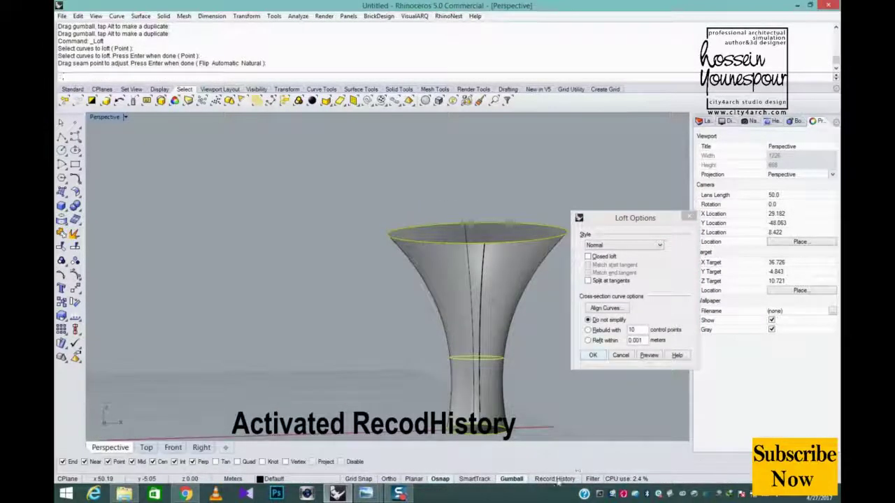
pyautogui.click(593, 355)
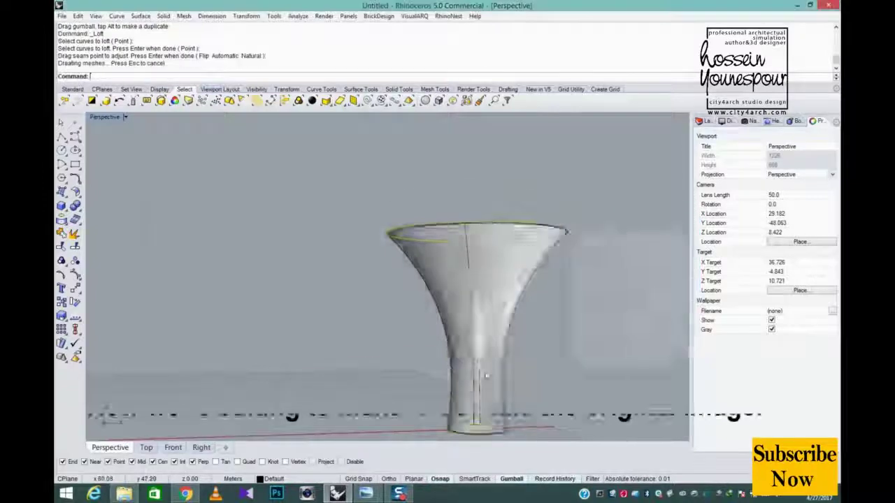
# Shrink the funnel's base curve so the lofted stem tapers toward the ground like the reference photo.
pyautogui.moveTo(599, 358); pyautogui.dragTo(490, 397, button='right')
pyautogui.click(509, 414)
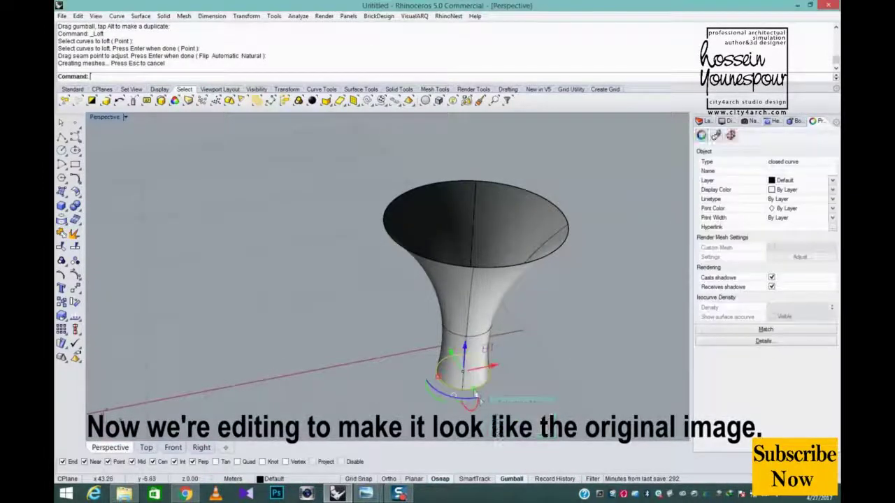
pyautogui.moveTo(470, 385); pyautogui.dragTo(469, 384)
pyautogui.moveTo(489, 385); pyautogui.dragTo(520, 334, button='right')
pyautogui.moveTo(493, 374); pyautogui.dragTo(493, 372)
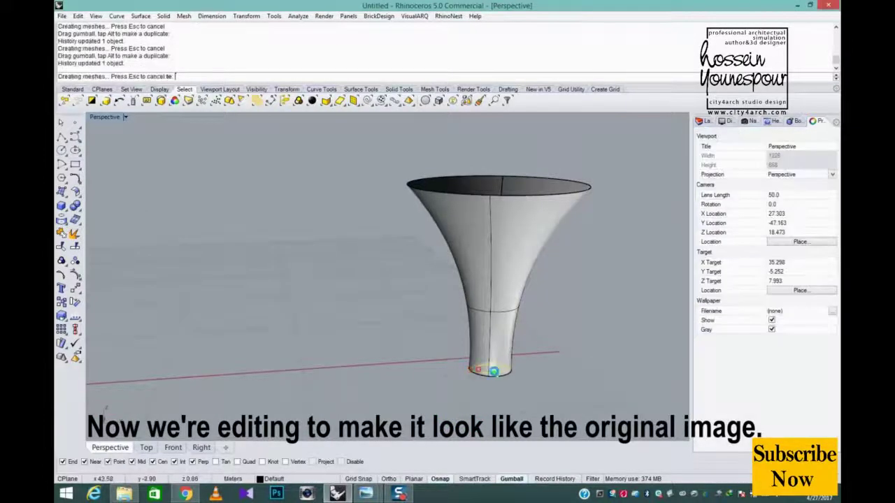
pyautogui.moveTo(494, 372); pyautogui.dragTo(504, 362, button='right')
pyautogui.scroll(-4, 499, 370)
pyautogui.keyDown('shift'); pyautogui.moveTo(419, 339); pyautogui.dragTo(490, 334, button='right'); pyautogui.keyUp('shift')
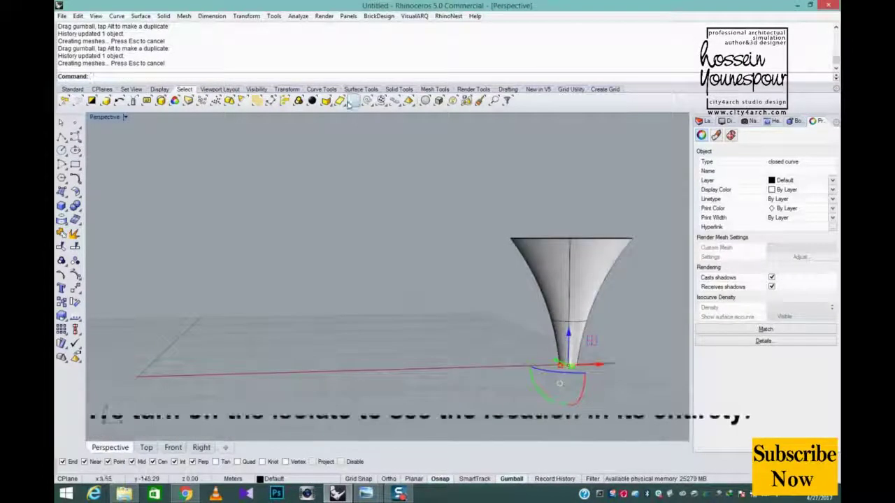
# Show all hidden objects and look at how the funnel sits inside the dome, ending with a view from above.
pyautogui.moveTo(483, 268); pyautogui.dragTo(505, 276, button='right')
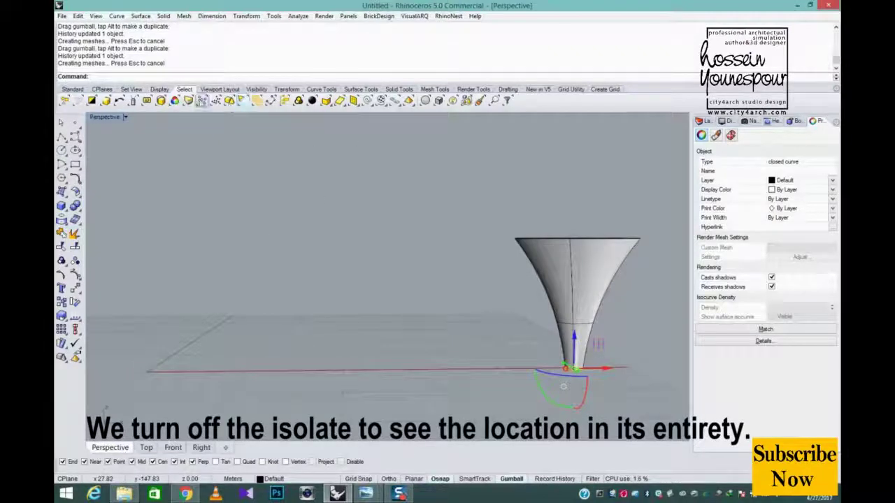
pyautogui.click(73, 89)
pyautogui.click(340, 102)
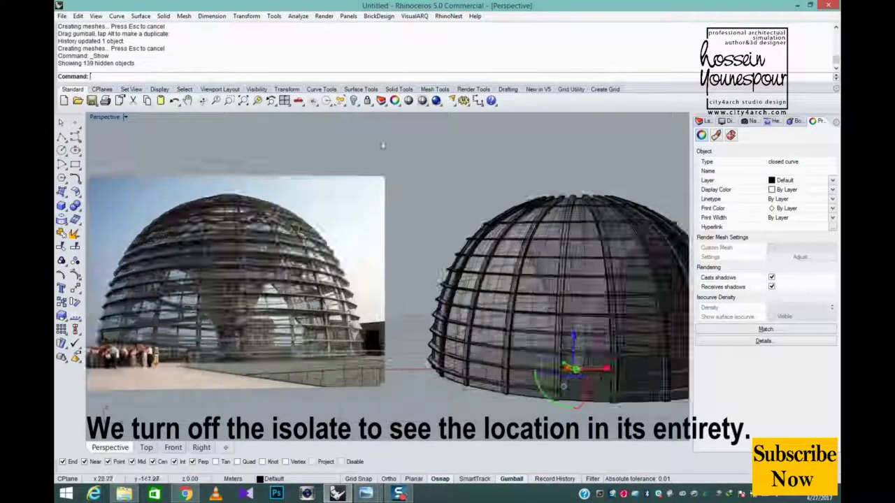
pyautogui.moveTo(566, 286); pyautogui.dragTo(563, 427, button='right')
pyautogui.scroll(3, 564, 237)
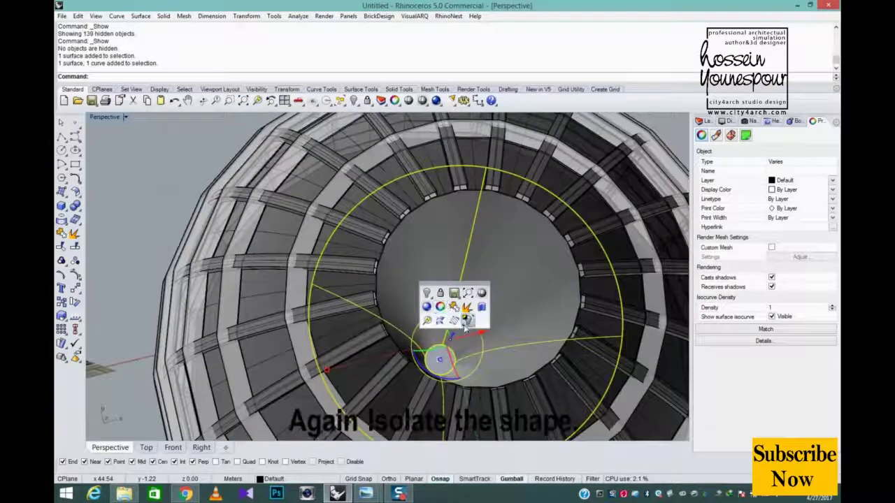
# Isolate the funnel surface and its curves again by hiding the dome and the reference photo.
pyautogui.click(467, 320)
pyautogui.moveTo(474, 356); pyautogui.dragTo(515, 183, button='right')
pyautogui.scroll(2, 509, 376)
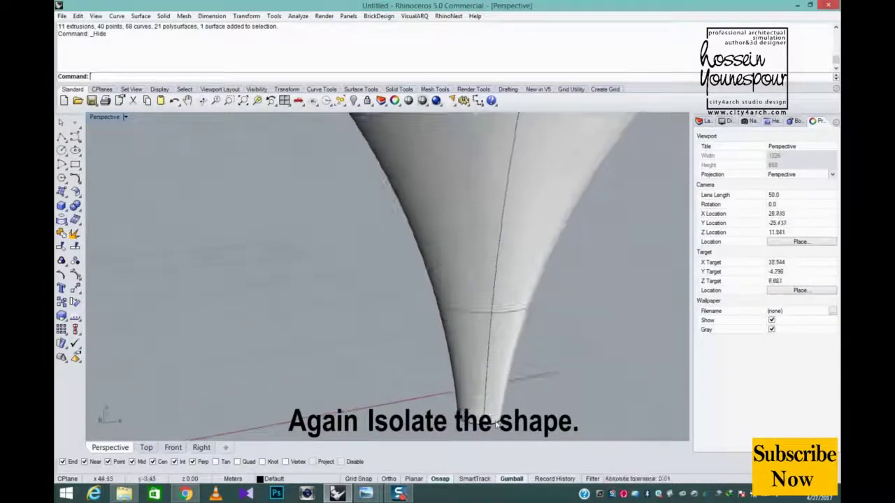
# Divide the closed curve at the funnel's base into 20 segments without splitting it.
pyautogui.click(496, 423)
pyautogui.click(538, 448)
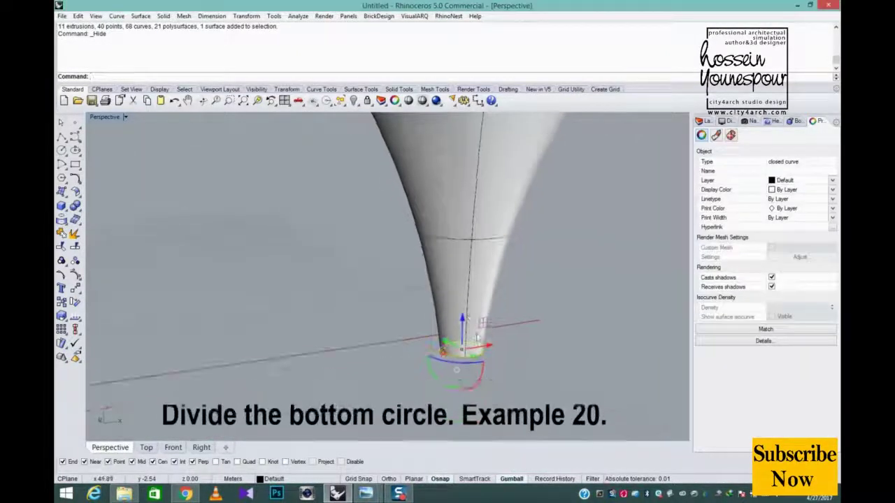
pyautogui.write('Div')
pyautogui.press('Return')
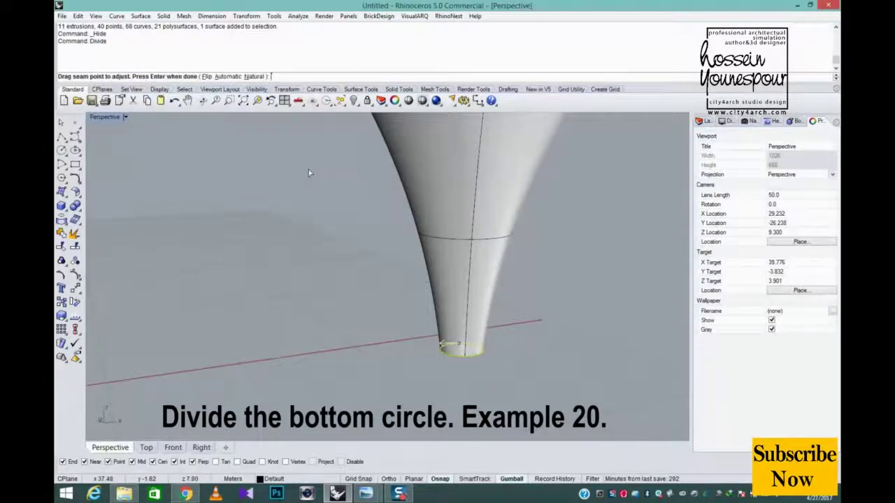
pyautogui.press('Return')
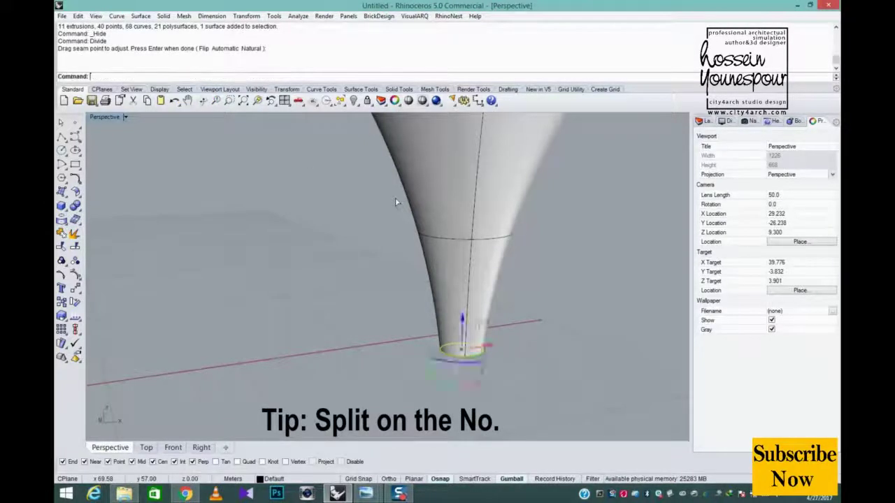
# Begin an isocurve extraction on the funnel surface with U as the direction.
pyautogui.click(61, 220)
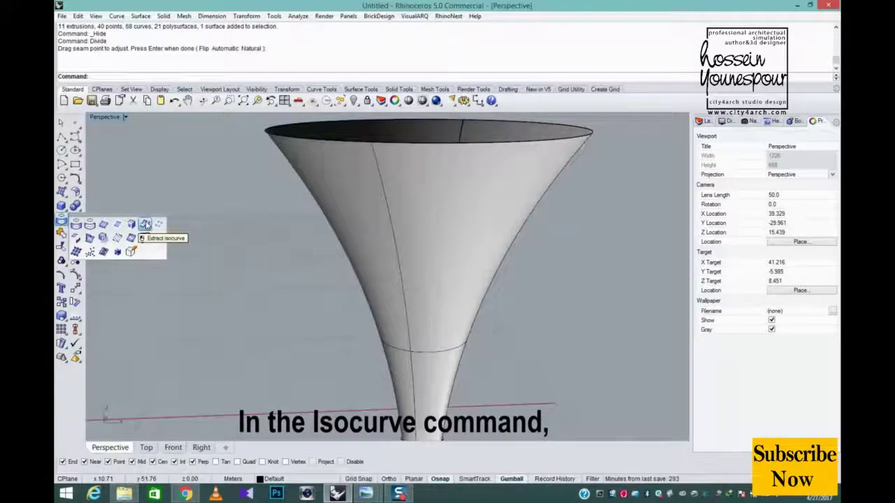
pyautogui.click(145, 224)
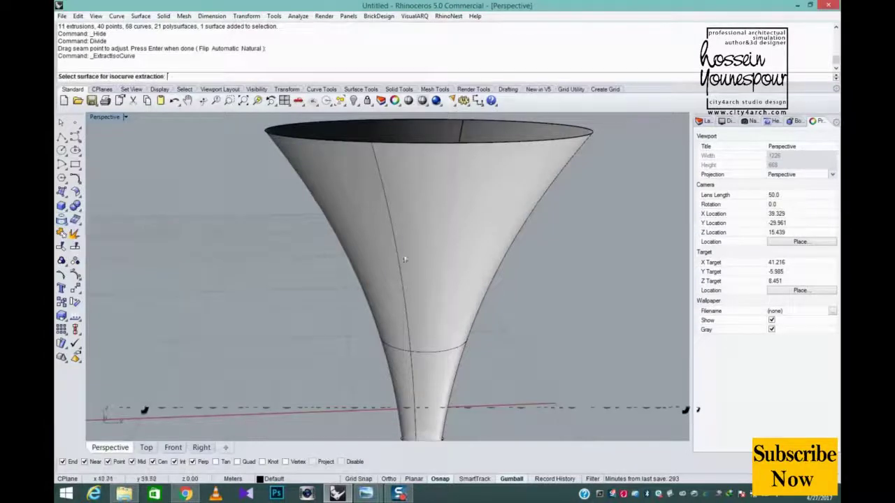
pyautogui.click(440, 218)
pyautogui.scroll(-3, 496, 277)
pyautogui.keyDown('shift'); pyautogui.moveTo(496, 277); pyautogui.dragTo(479, 244, button='right'); pyautogui.keyUp('shift')
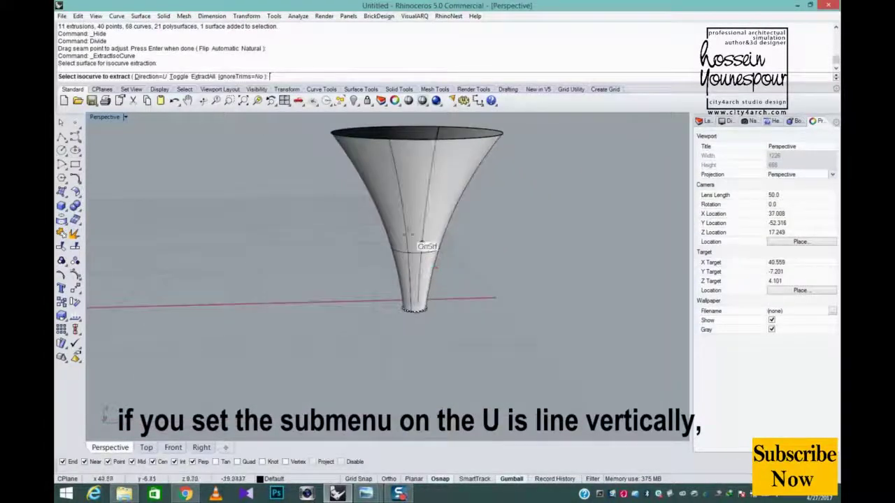
pyautogui.scroll(3, 438, 218)
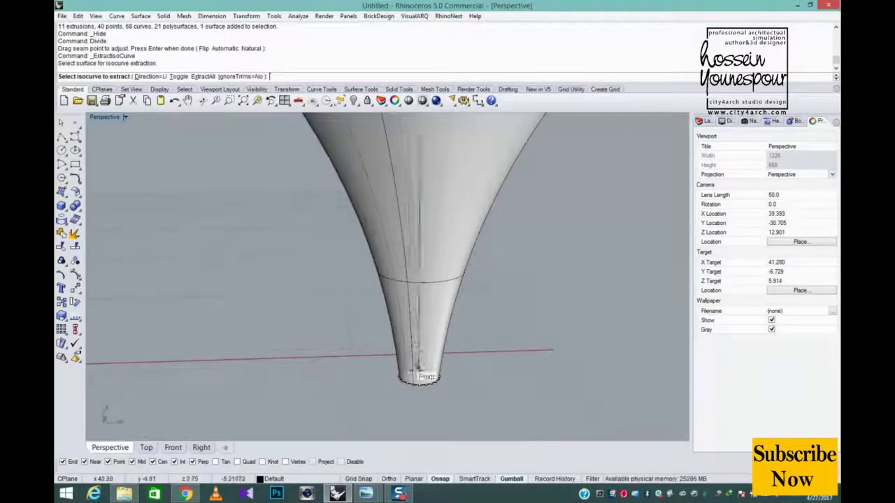
# Try the V and Both directions for the isocurve extraction, go back to U, and toggle the direction twice.
pyautogui.click(148, 78)
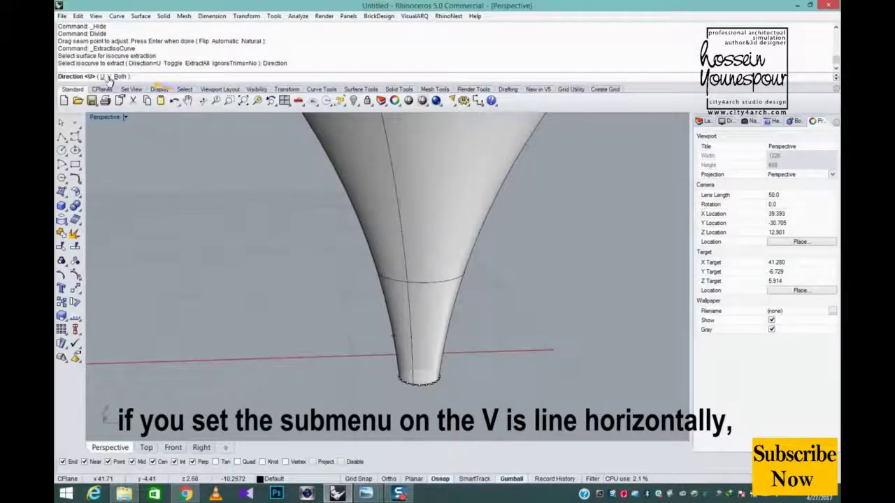
pyautogui.click(109, 77)
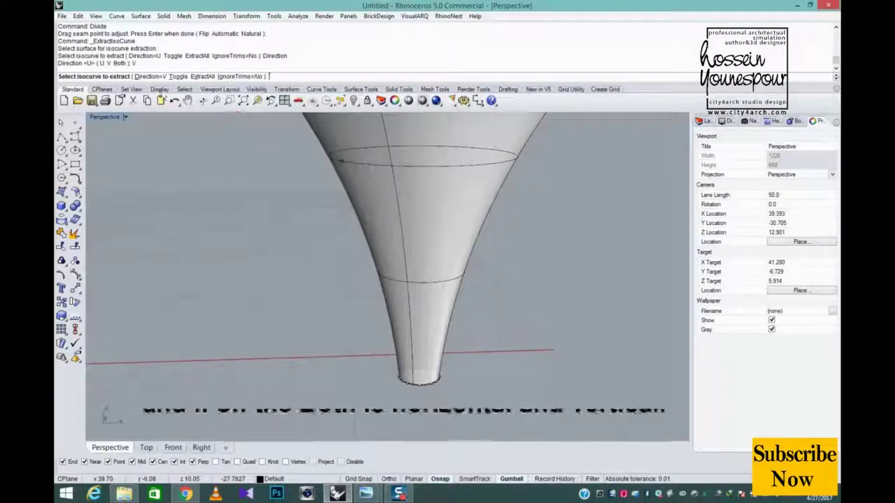
pyautogui.click(154, 77)
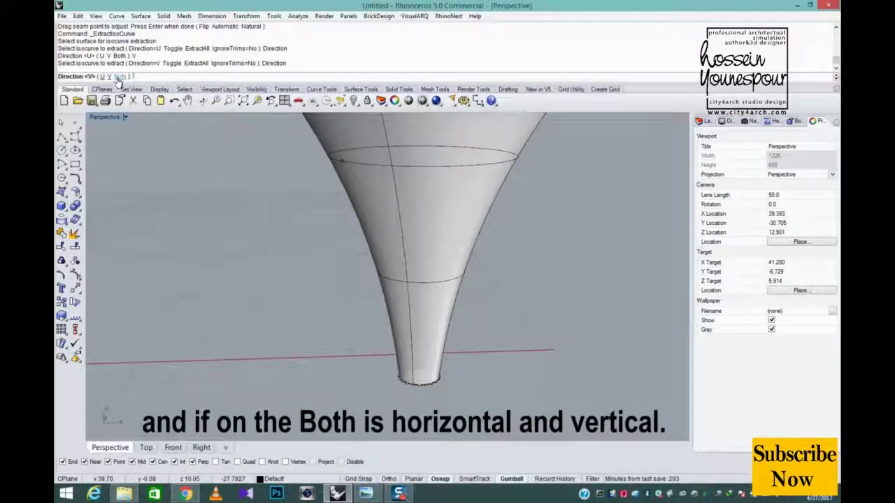
pyautogui.click(118, 77)
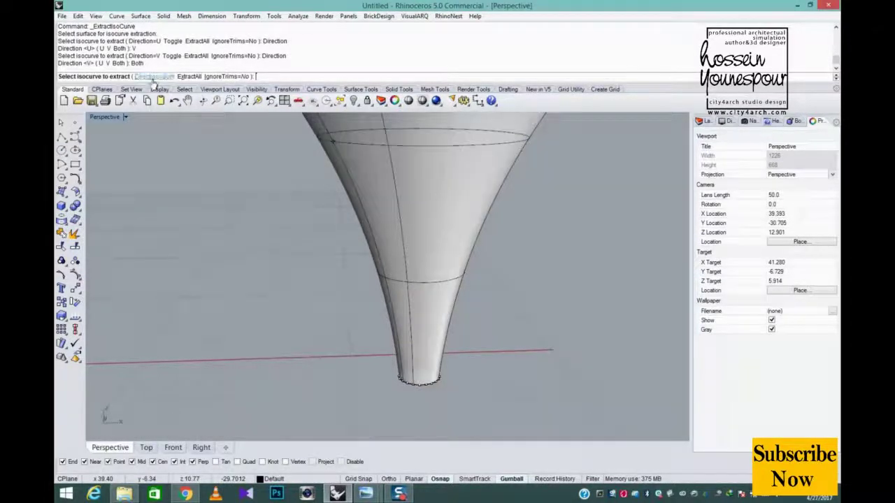
pyautogui.click(152, 77)
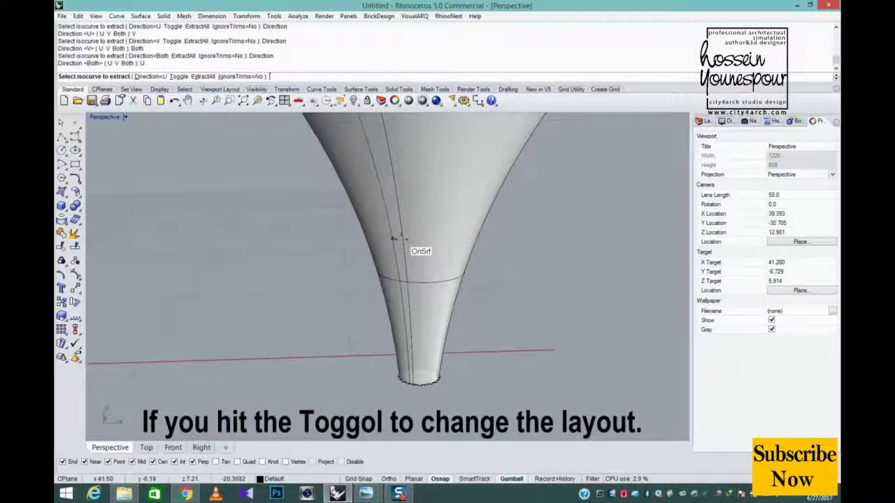
pyautogui.click(179, 76)
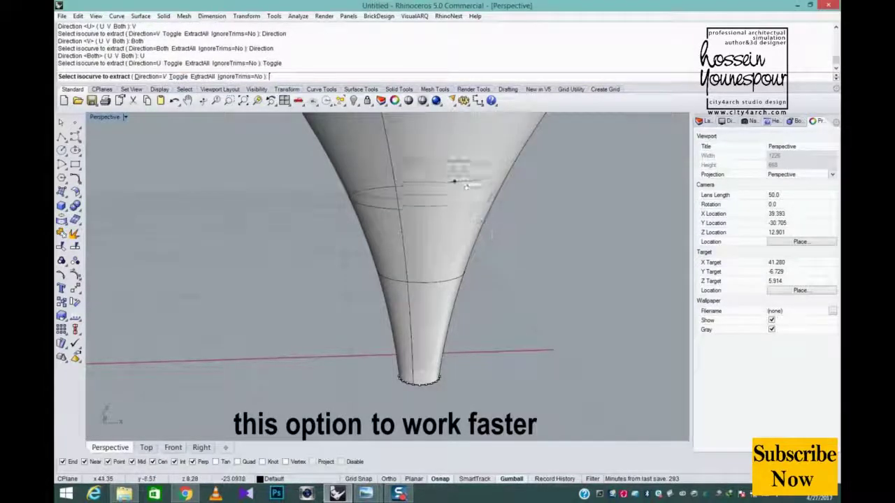
pyautogui.click(179, 76)
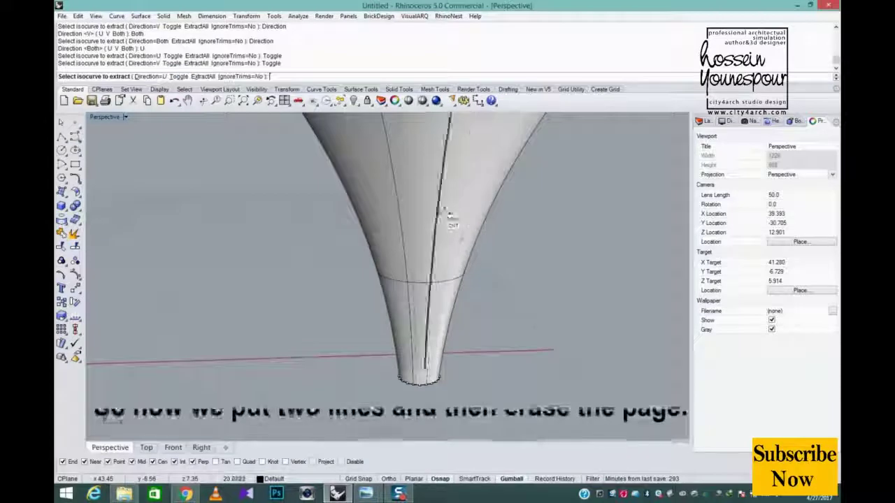
# Extract two vertical isocurves of the funnel at neighbouring division points on the front of the base circle.
pyautogui.scroll(3, 437, 393)
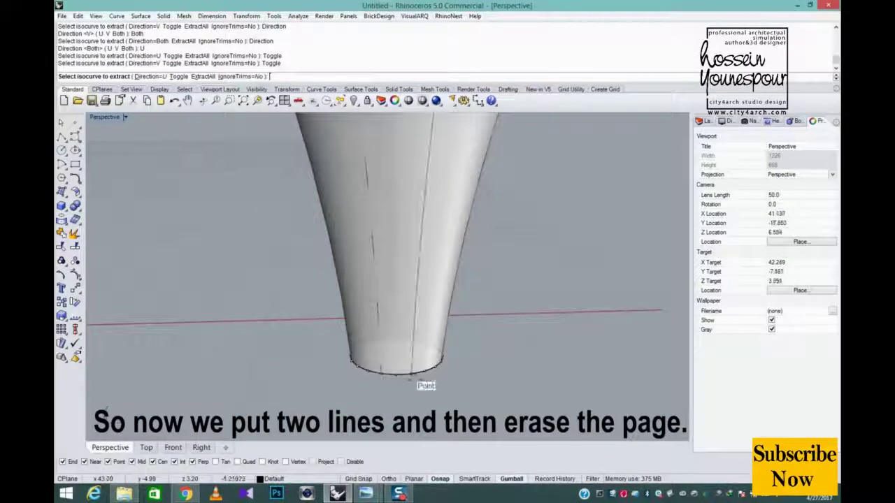
pyautogui.click(411, 375)
pyautogui.click(395, 376)
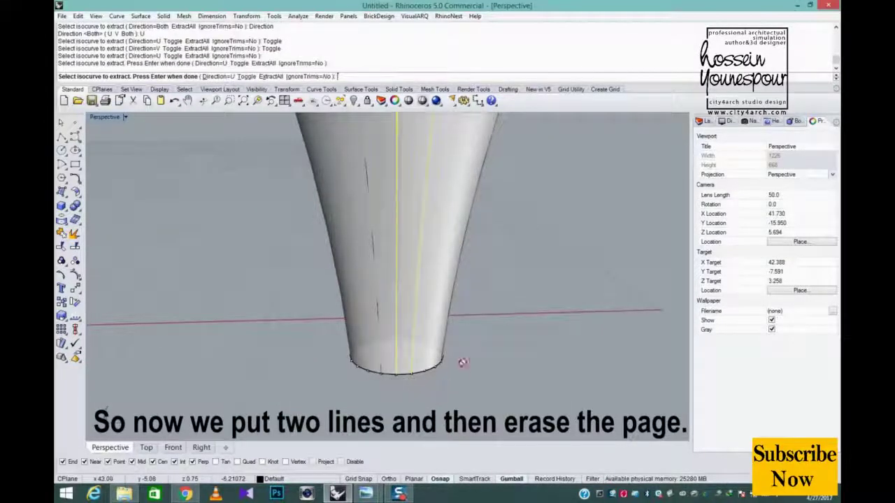
pyautogui.rightClick(461, 366)
# Delete the funnel surface, keeping the two extracted isocurves and the divided base circle.
pyautogui.scroll(-3, 454, 353)
pyautogui.keyDown('shift'); pyautogui.moveTo(449, 346); pyautogui.dragTo(453, 379, button='right'); pyautogui.keyUp('shift')
pyautogui.press('Escape')
pyautogui.click(452, 313)
pyautogui.press('Delete')
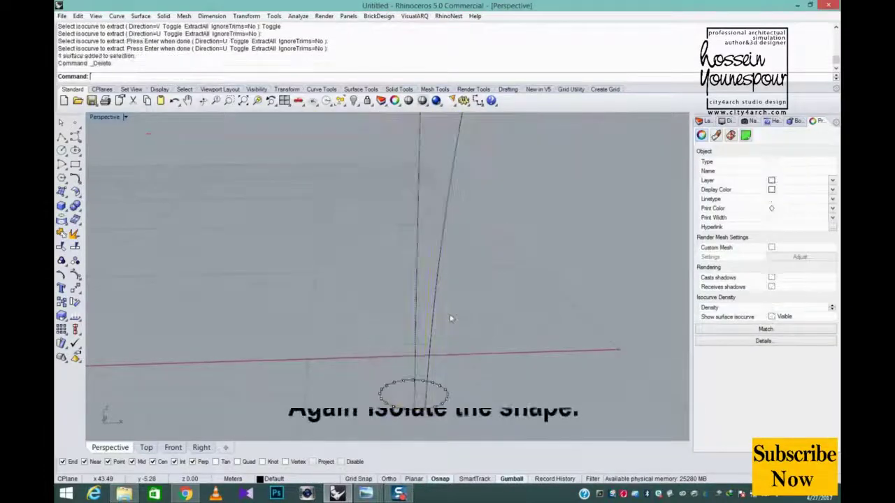
# Loft a narrow panel between the two extracted isocurves with Normal style and no simplification.
pyautogui.scroll(-4, 448, 302)
pyautogui.keyDown('shift'); pyautogui.moveTo(448, 302); pyautogui.dragTo(457, 355, button='right'); pyautogui.keyUp('shift')
pyautogui.middleClick(536, 271)
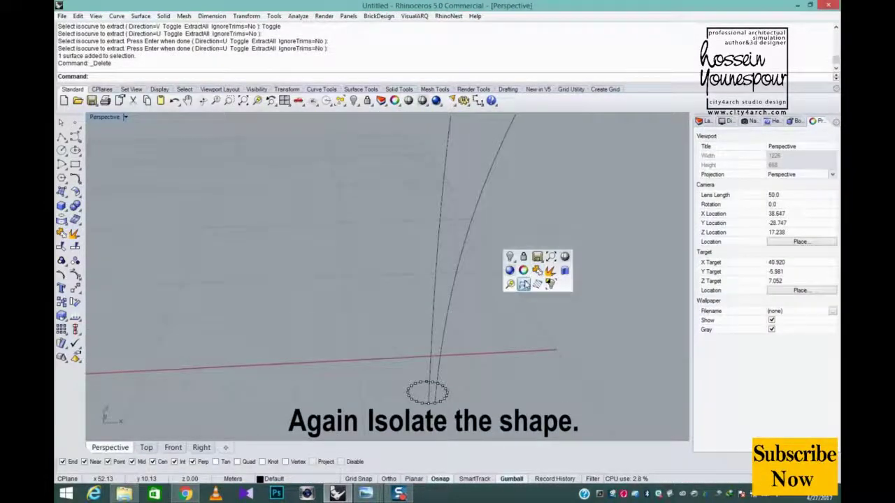
pyautogui.click(524, 284)
pyautogui.moveTo(497, 256); pyautogui.dragTo(375, 295)
pyautogui.rightClick(375, 295)
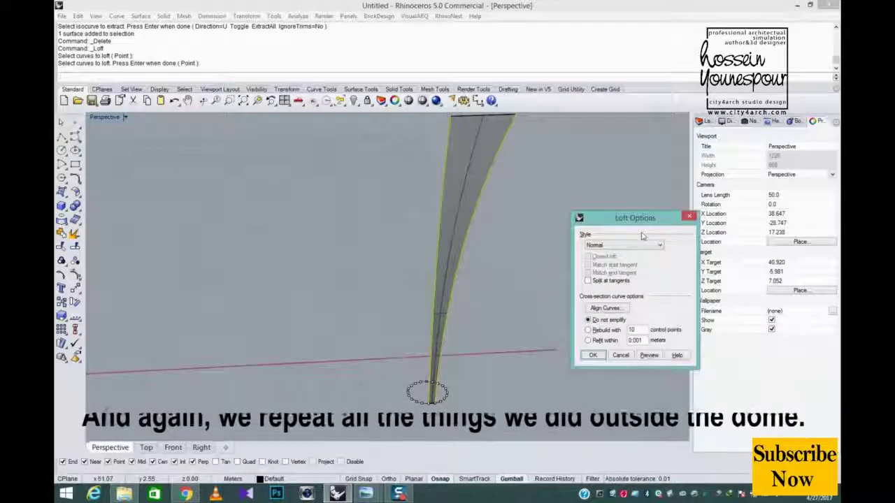
pyautogui.click(612, 272)
pyautogui.click(593, 355)
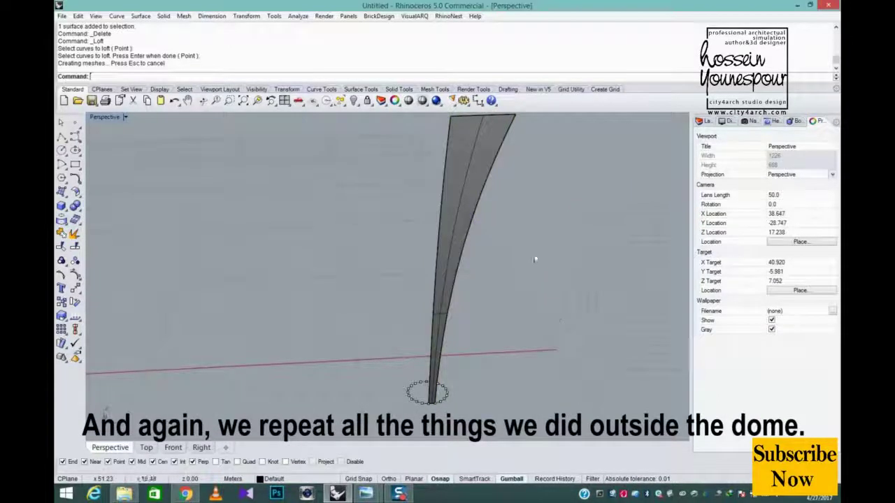
# Polar-array the lofted panel and its two curves around the base circle's centre, 20 items over 360 degrees.
pyautogui.moveTo(524, 253); pyautogui.dragTo(413, 280)
pyautogui.scroll(-5, 451, 252)
pyautogui.moveTo(478, 231); pyautogui.dragTo(447, 246, button='right')
pyautogui.write('Arr')
pyautogui.press('Return')
pyautogui.scroll(5, 417, 270)
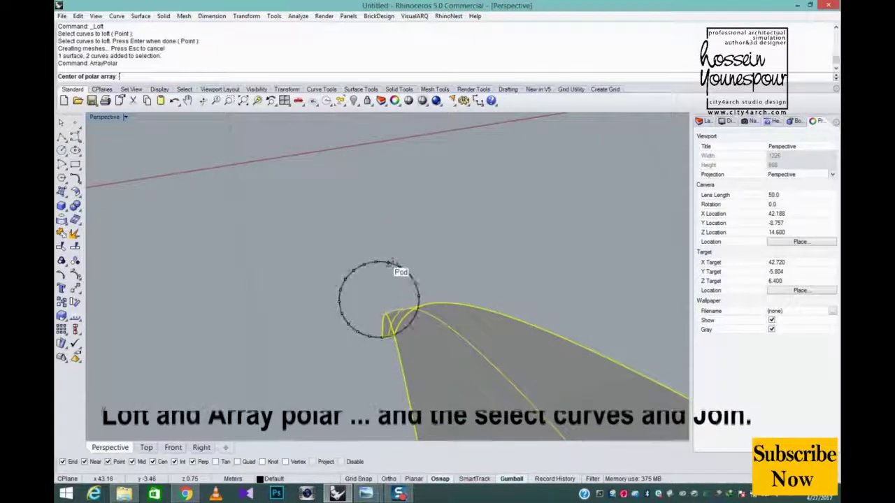
pyautogui.click(395, 265)
pyautogui.scroll(-4, 437, 287)
pyautogui.moveTo(438, 287); pyautogui.dragTo(463, 248, button='right')
pyautogui.press('Return')
pyautogui.press('Return')
pyautogui.press('Return')
pyautogui.scroll(-4, 549, 310)
pyautogui.moveTo(549, 310); pyautogui.dragTo(469, 263, button='right')
# Select all the arrayed funnel panels and join them into one polysurface.
pyautogui.click(469, 262)
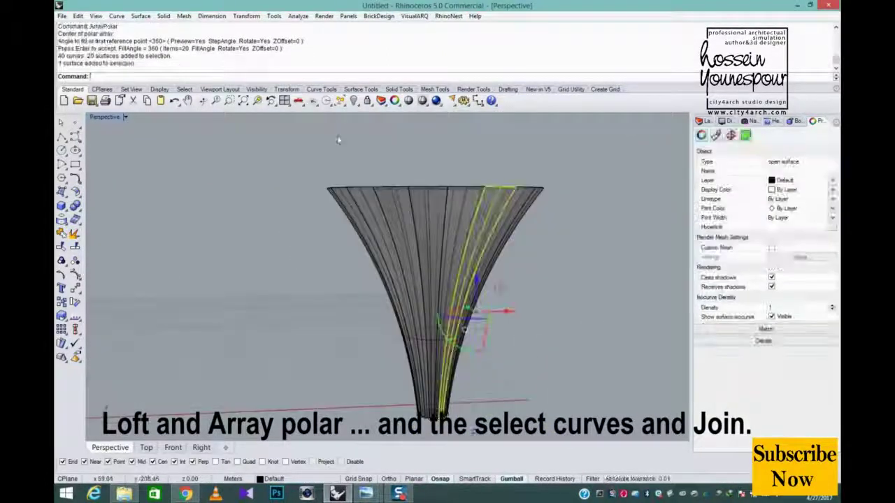
pyautogui.click(183, 90)
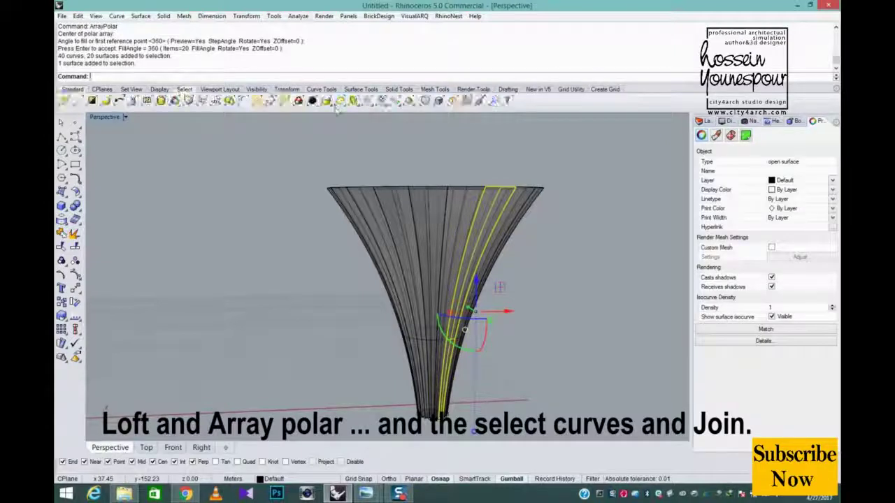
pyautogui.click(340, 100)
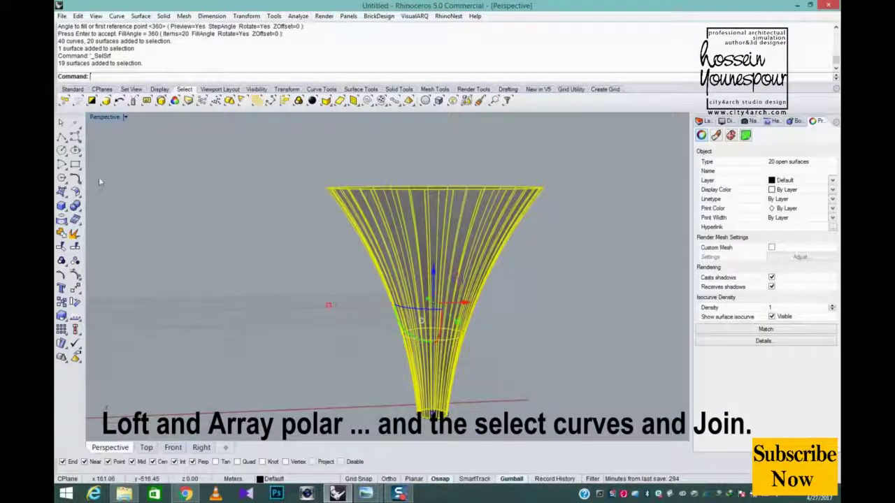
pyautogui.click(62, 246)
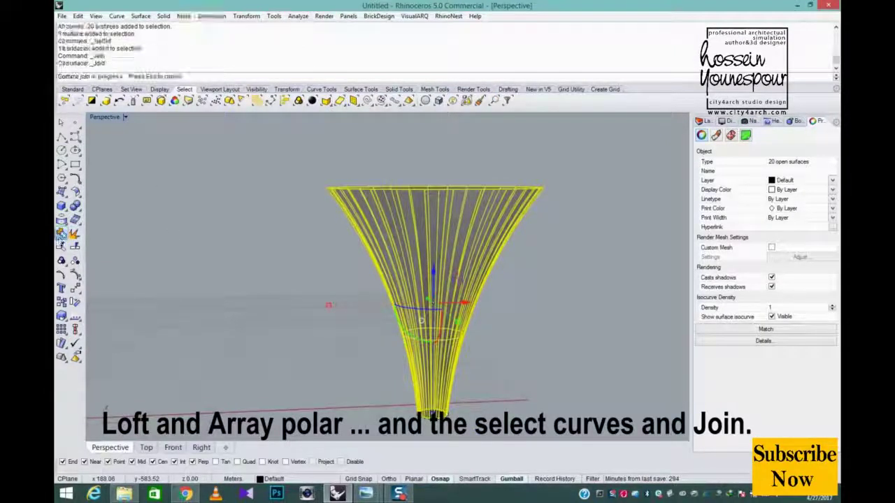
# Create horizontal contours on the joined funnel in the Front view, spaced 1 m apart from its base upward.
pyautogui.click(173, 447)
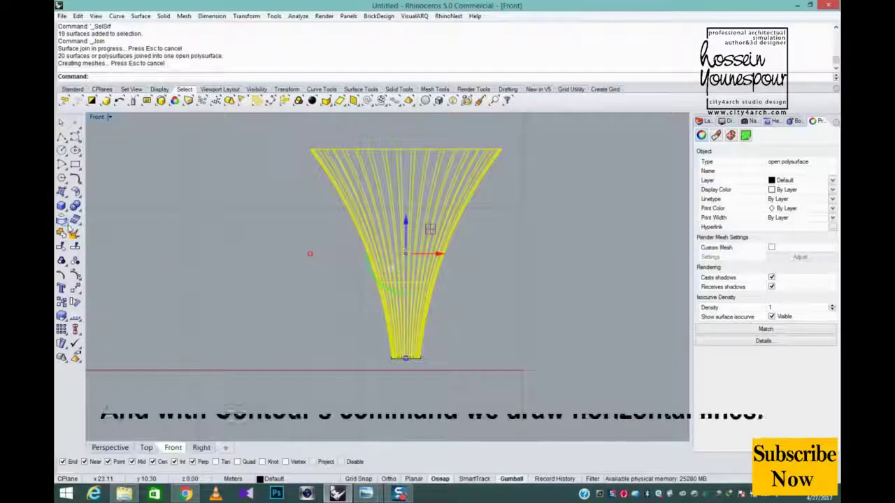
pyautogui.click(65, 221)
pyautogui.click(118, 237)
pyautogui.click(515, 355)
pyautogui.click(513, 320)
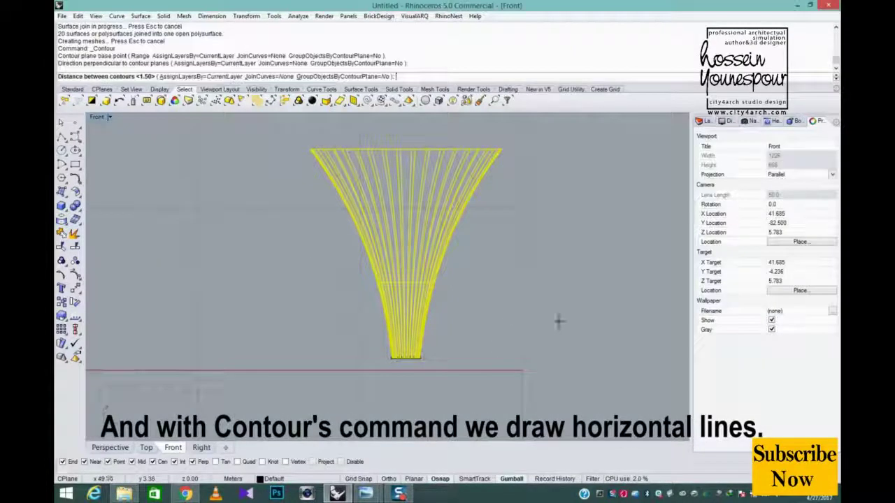
pyautogui.write('1')
pyautogui.press('Return')
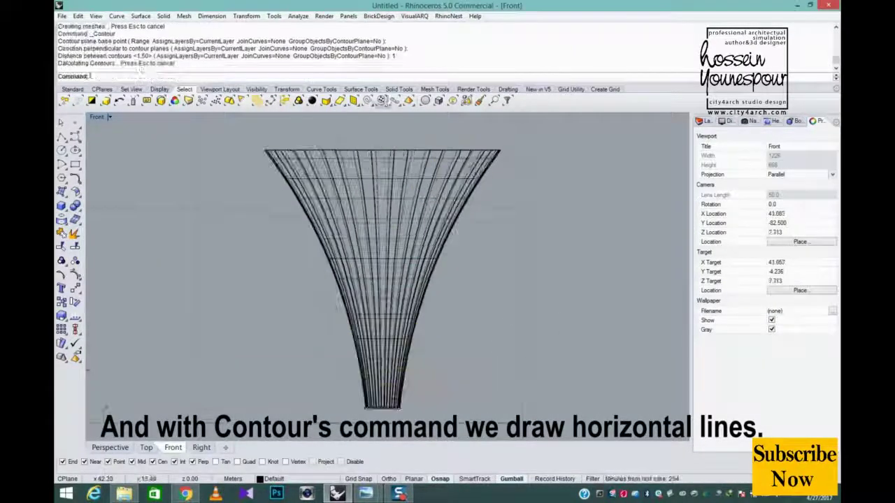
# Select all the funnel's curves except the closed curve at its base and pipe them with a radius of 0.05 and flat caps.
pyautogui.click(389, 100)
pyautogui.scroll(3, 375, 392)
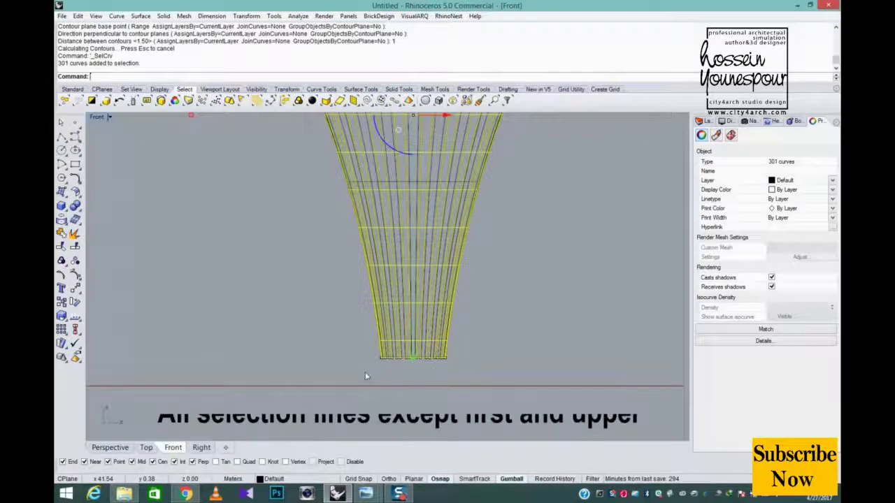
pyautogui.keyDown('ctrl'); pyautogui.click(474, 355); pyautogui.keyUp('ctrl')
pyautogui.scroll(-3, 475, 336)
pyautogui.moveTo(479, 290); pyautogui.dragTo(475, 311, button='right')
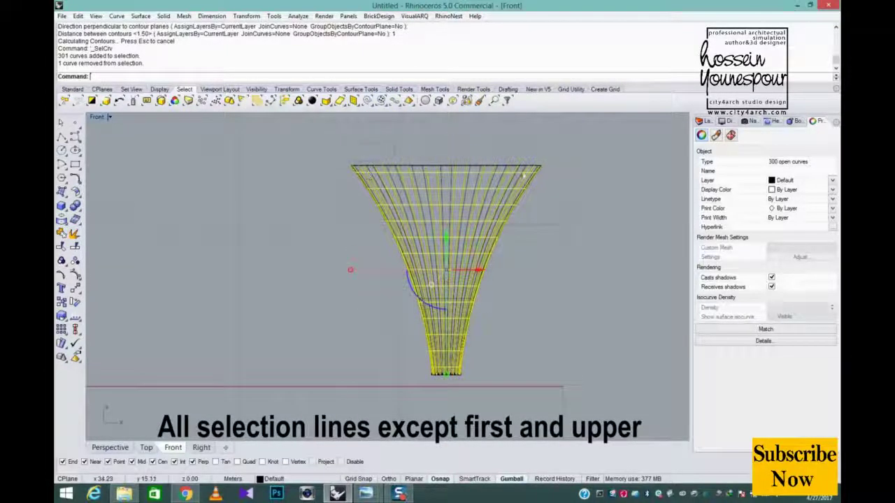
pyautogui.keyDown('ctrl'); pyautogui.moveTo(558, 170); pyautogui.dragTo(560, 174); pyautogui.keyUp('ctrl')
pyautogui.moveTo(556, 194); pyautogui.dragTo(527, 194, button='right')
pyautogui.scroll(7, 451, 333)
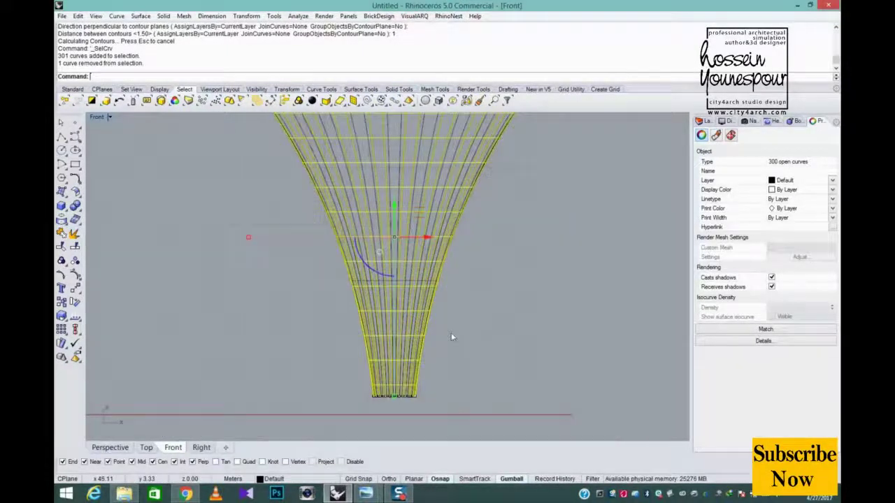
pyautogui.moveTo(446, 314); pyautogui.dragTo(451, 283, button='right')
pyautogui.scroll(-8, 455, 281)
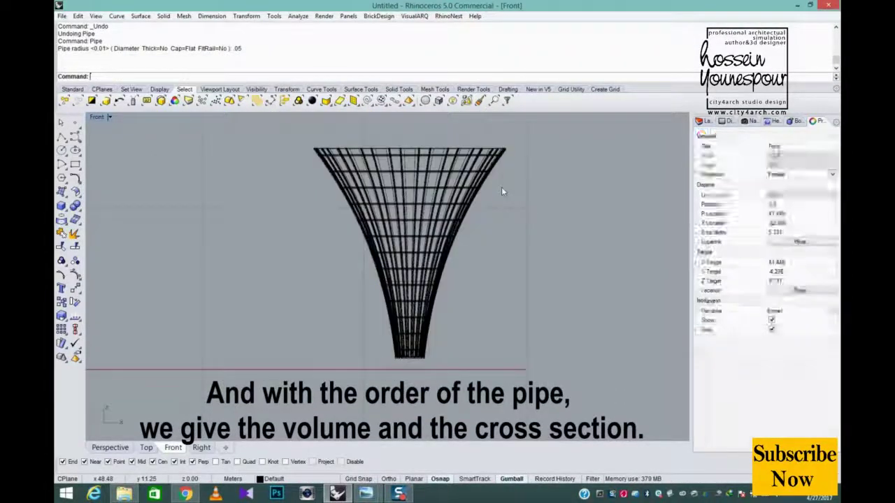
# Set the Front view's display mode to Shaded and inspect the piped funnel.
pyautogui.scroll(3, 501, 187)
pyautogui.scroll(-3, 420, 256)
pyautogui.click(97, 116)
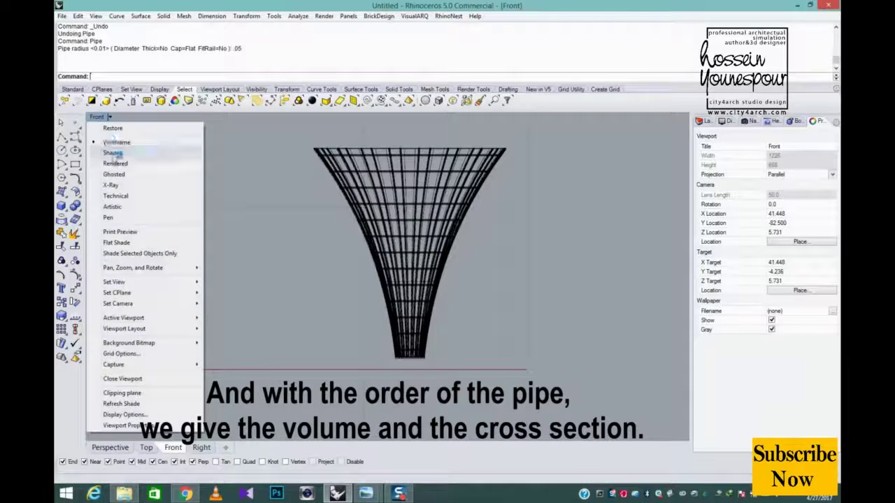
pyautogui.click(112, 152)
pyautogui.scroll(2, 419, 304)
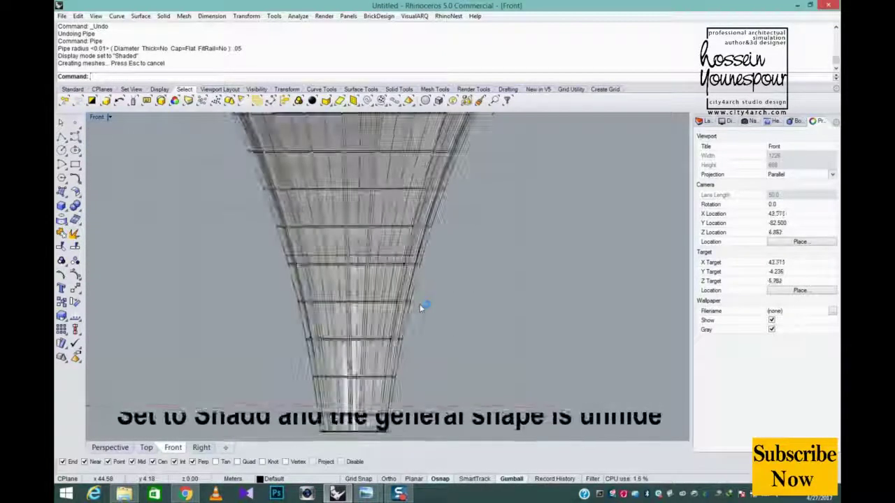
pyautogui.scroll(-3, 420, 304)
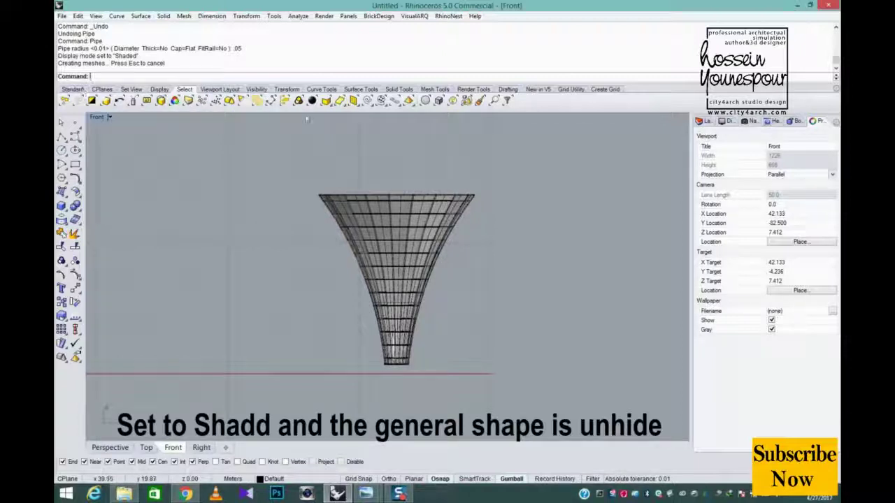
# Show all the hidden dome objects and set the Front view's display mode to Ghosted.
pyautogui.click(75, 90)
pyautogui.rightClick(353, 101)
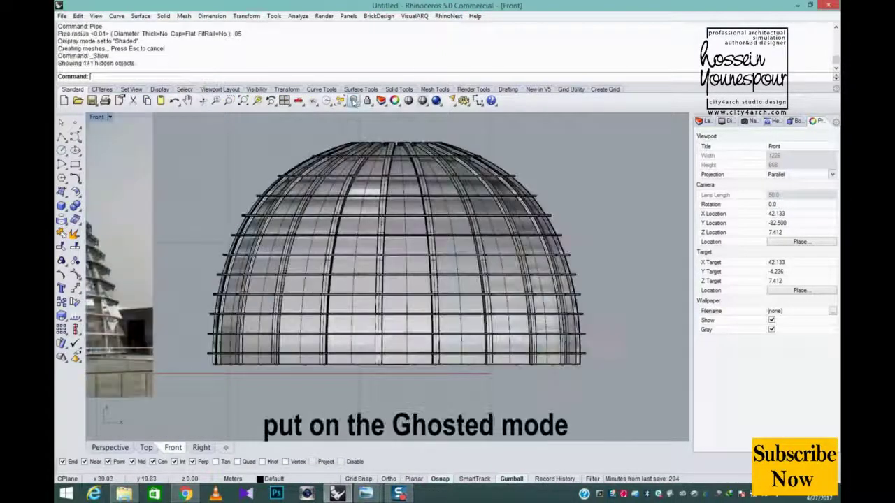
pyautogui.moveTo(417, 215); pyautogui.dragTo(532, 201, button='right')
pyautogui.click(101, 117)
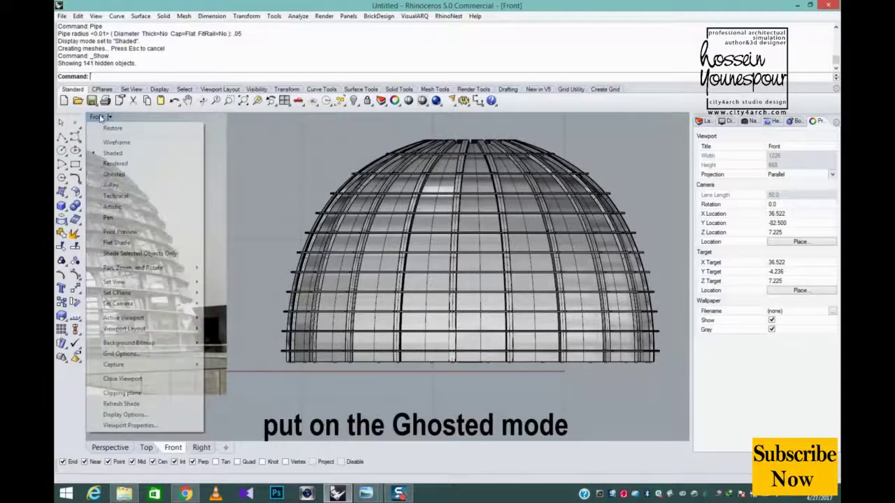
pyautogui.click(115, 178)
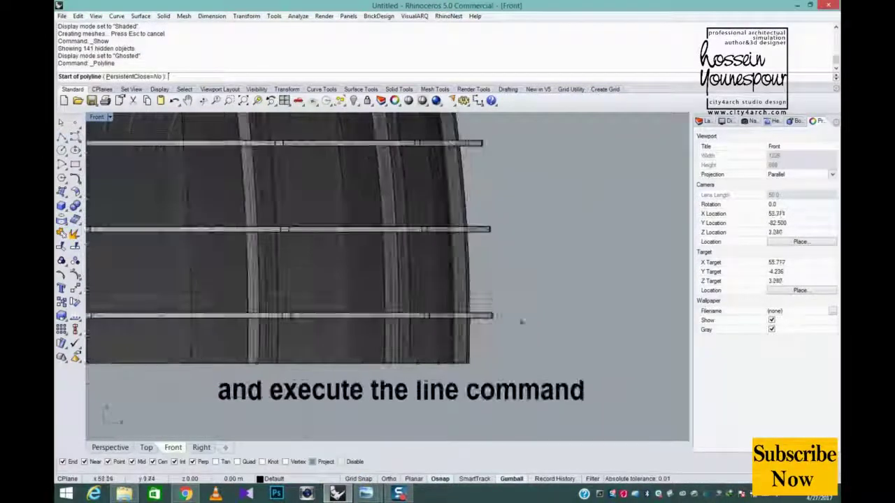
# With Project snapping on, start a truss polyline at the lowest rail's outer end and run it via the dome edge to the second rail's tip.
pyautogui.scroll(-15, 495, 271)
pyautogui.moveTo(391, 271); pyautogui.dragTo(535, 309, button='right')
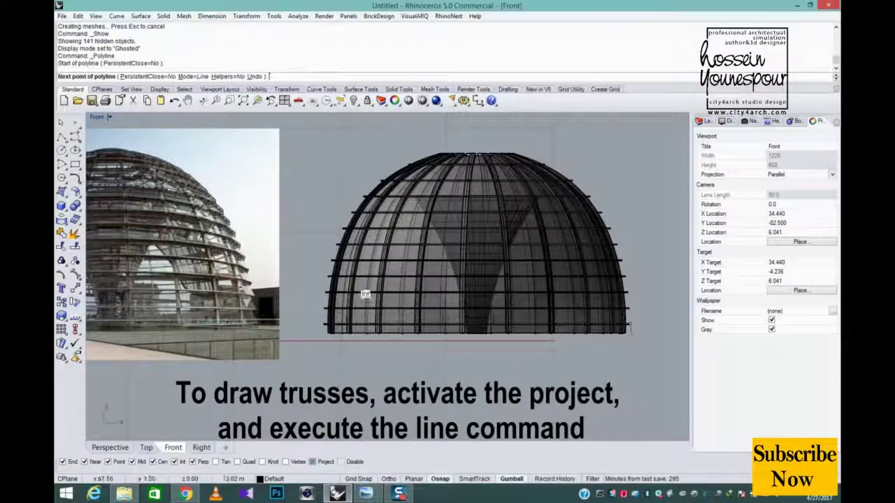
pyautogui.scroll(4, 638, 326)
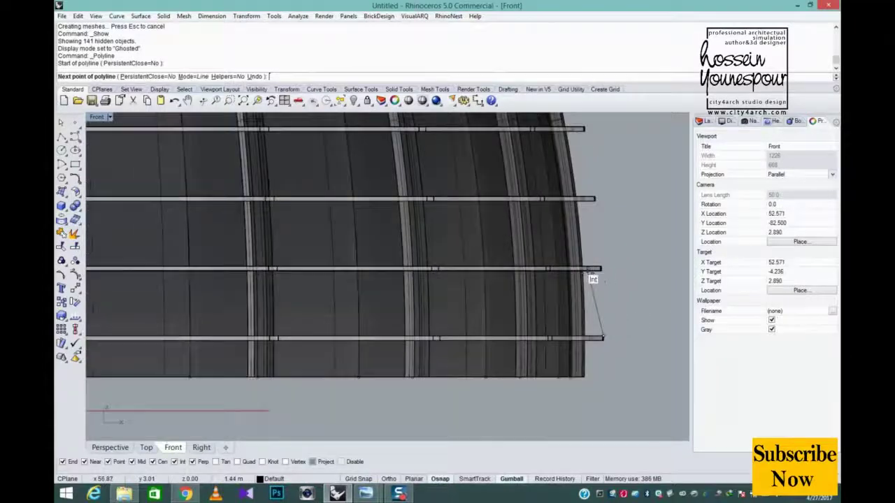
pyautogui.scroll(3, 586, 275)
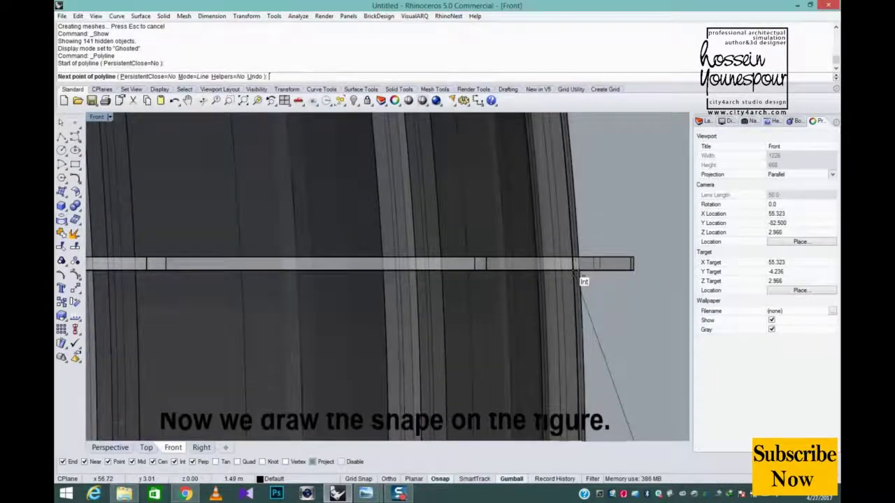
pyautogui.click(580, 267)
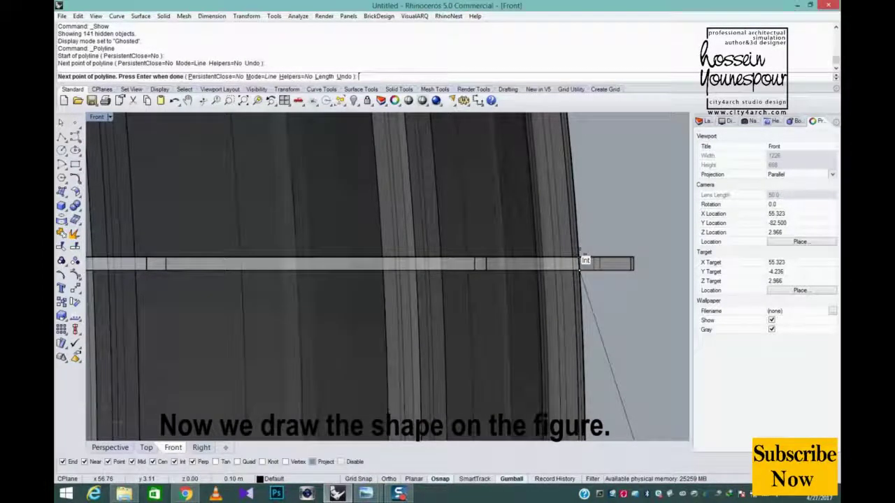
pyautogui.click(580, 258)
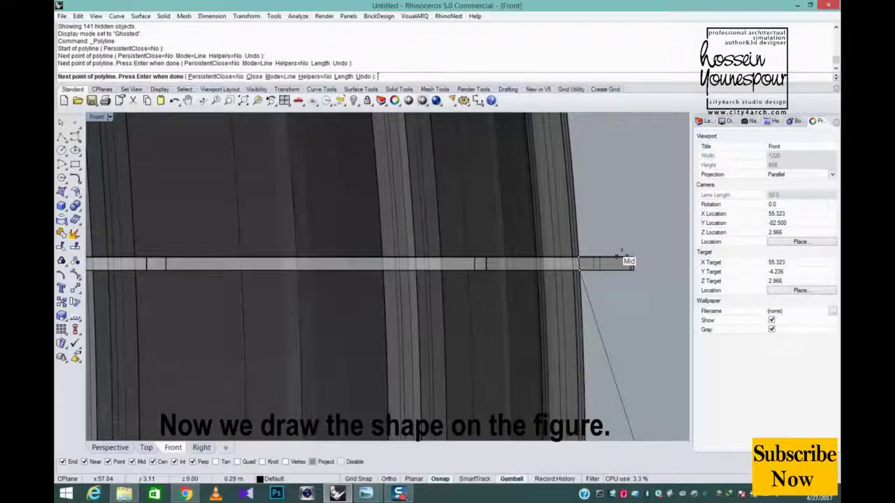
pyautogui.click(633, 257)
# Continue the zigzag polyline up the dome's right side through the dome-edge intersections and outer ends of the third and fourth rails.
pyautogui.scroll(-7, 613, 312)
pyautogui.scroll(6, 610, 179)
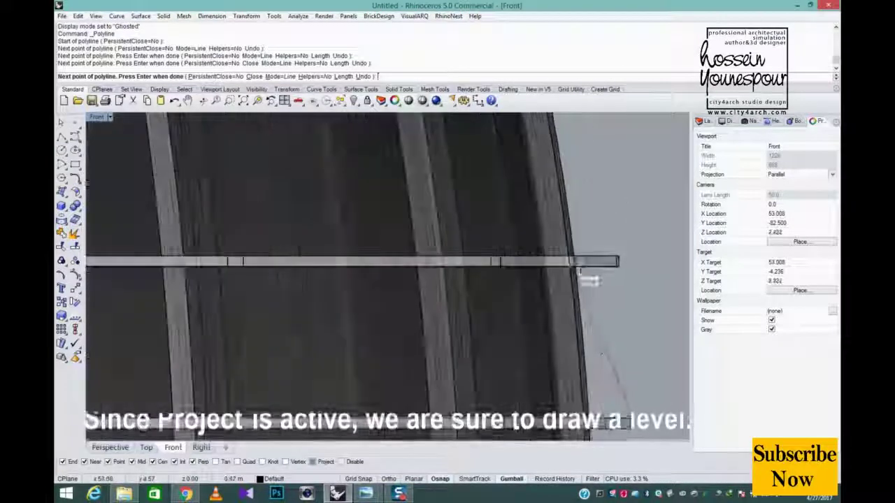
pyautogui.click(576, 266)
pyautogui.click(621, 262)
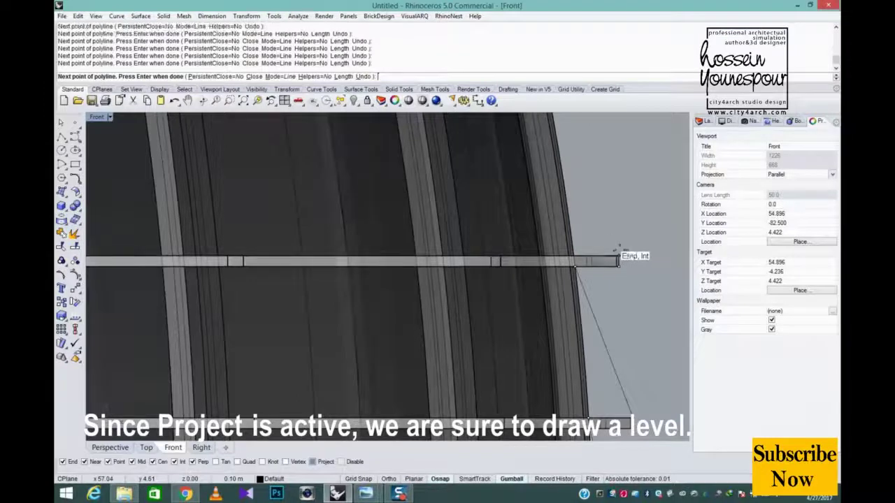
pyautogui.scroll(-3, 585, 260)
pyautogui.scroll(3, 599, 249)
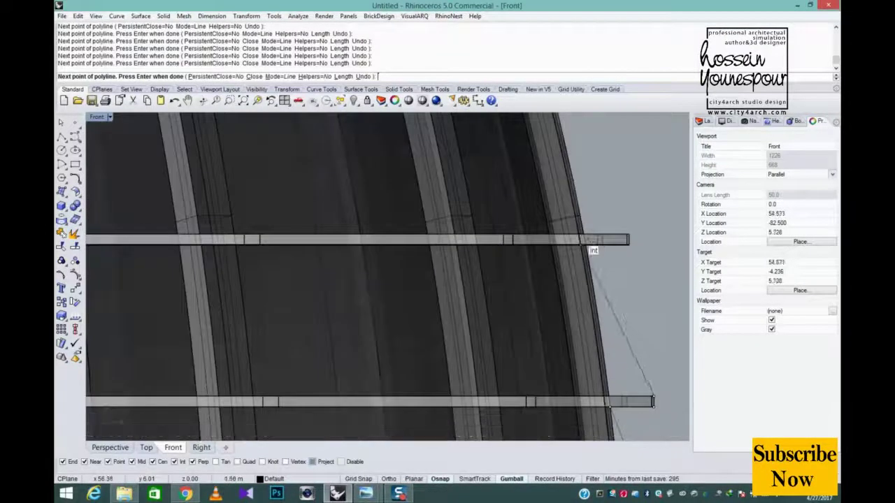
pyautogui.hotkey('ctrl', 'z')
# Continue the zigzag polyline through the dome-edge intersections and outer end corners of the fifth and sixth rails.
pyautogui.moveTo(617, 196); pyautogui.dragTo(672, 405, button='right')
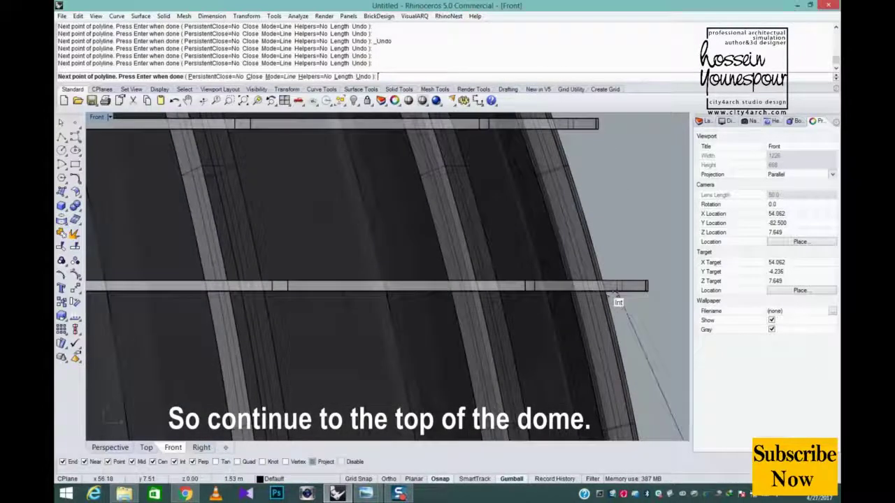
pyautogui.click(647, 291)
pyautogui.click(648, 281)
pyautogui.scroll(2, 572, 146)
pyautogui.moveTo(572, 146); pyautogui.dragTo(564, 208, button='right')
pyautogui.moveTo(598, 182); pyautogui.dragTo(644, 324, button='right')
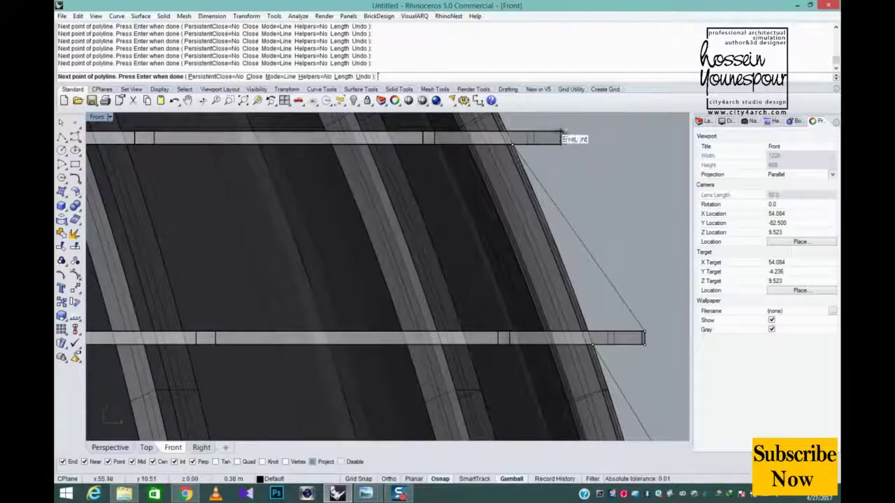
# Extend the zigzag polyline from the seventh to the tenth rail, snapping to each dome-edge intersection and outer end.
pyautogui.moveTo(577, 188); pyautogui.dragTo(586, 306, button='right')
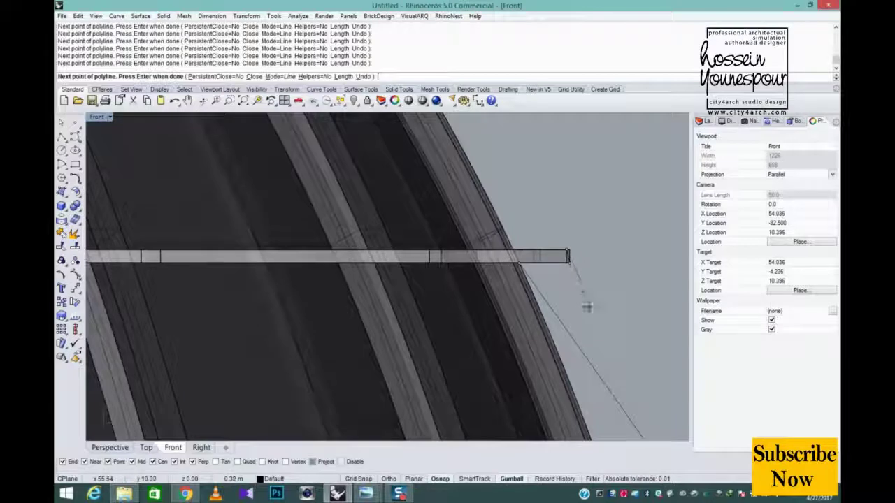
pyautogui.click(569, 249)
pyautogui.moveTo(571, 246); pyautogui.dragTo(631, 435, button='right')
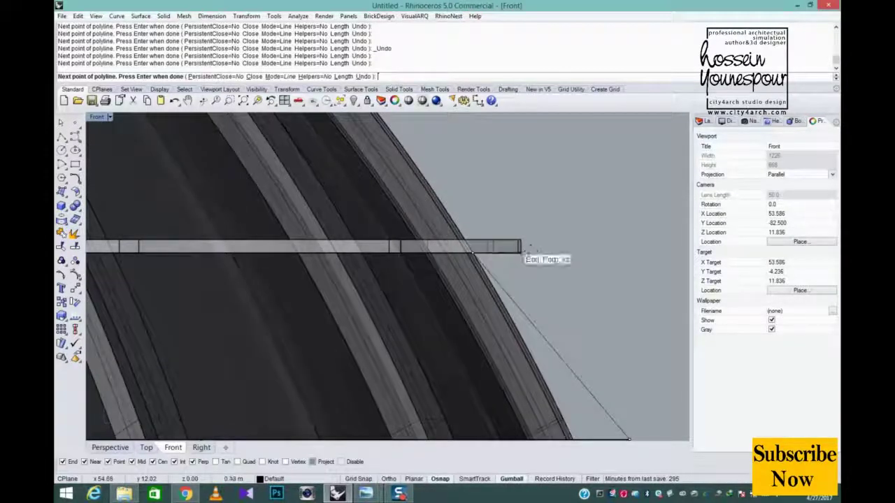
pyautogui.scroll(-1, 522, 247)
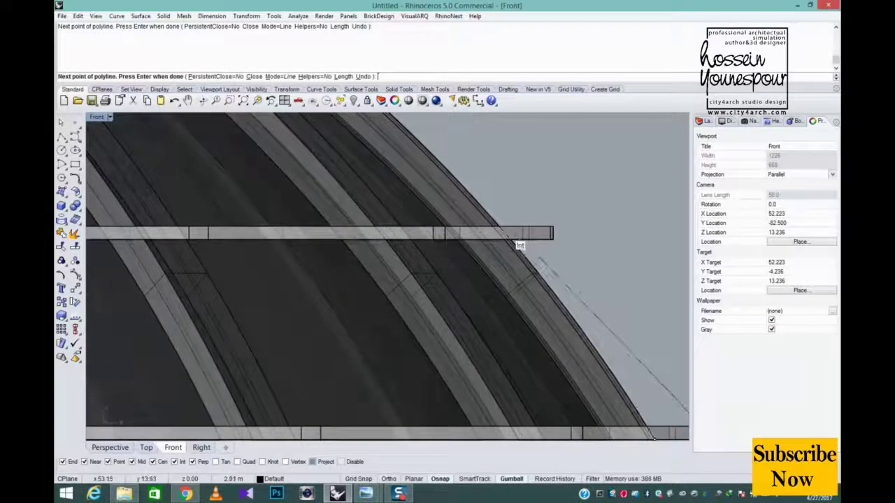
pyautogui.moveTo(522, 200); pyautogui.dragTo(611, 371, button='right')
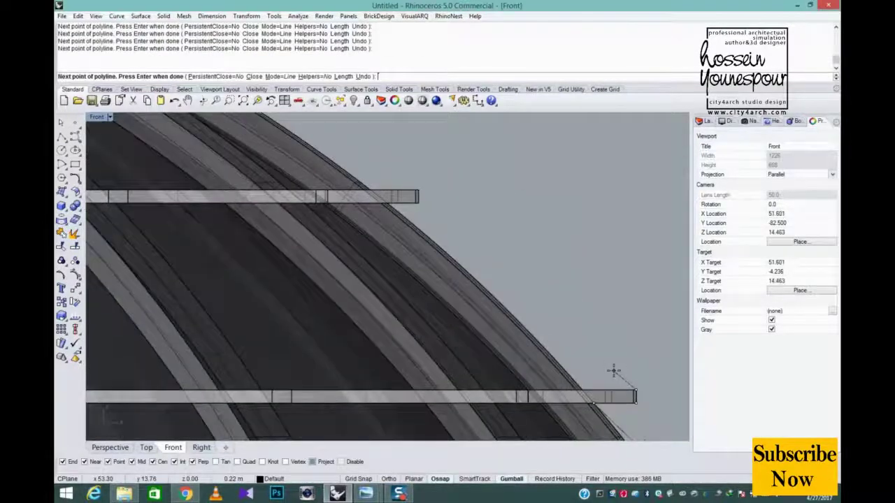
pyautogui.scroll(2, 394, 209)
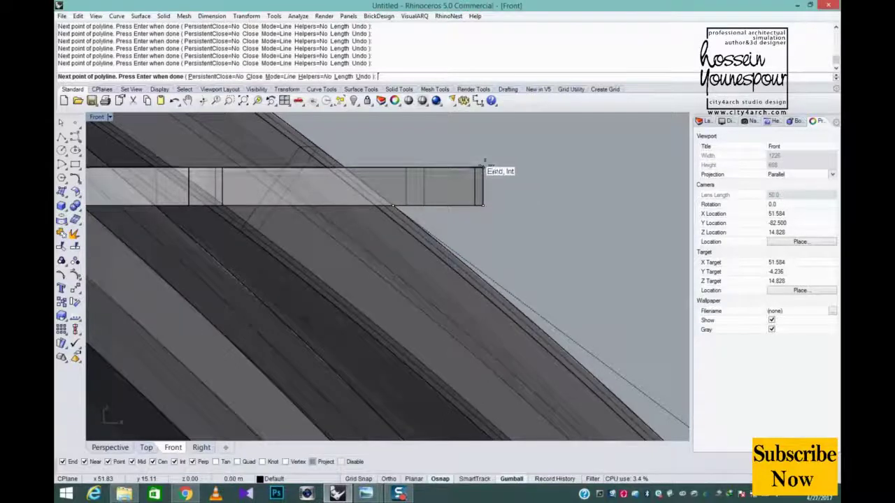
# Carry the zigzag polyline around the outer end of the highest rail, from its dome-edge intersection to its upper corner.
pyautogui.scroll(-4, 482, 165)
pyautogui.moveTo(482, 165); pyautogui.dragTo(609, 427, button='right')
pyautogui.scroll(-6, 518, 322)
pyautogui.scroll(9, 395, 280)
pyautogui.scroll(-3, 430, 279)
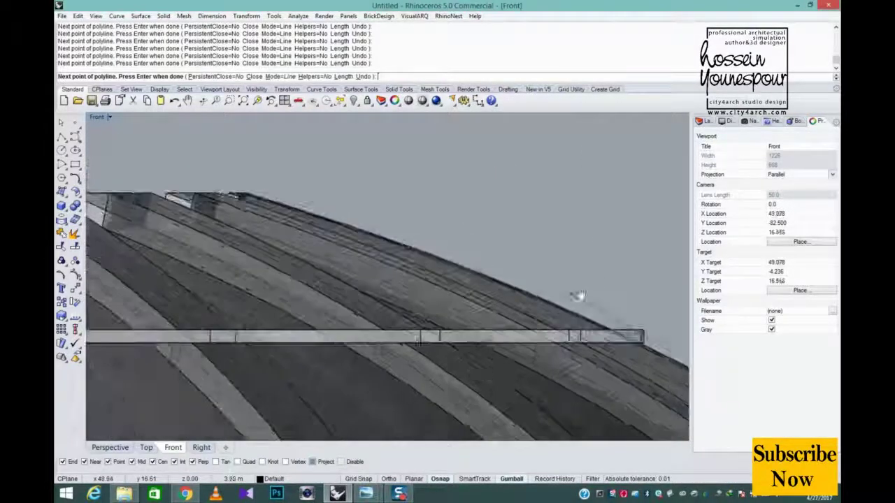
pyautogui.scroll(2, 586, 315)
pyautogui.scroll(2, 574, 319)
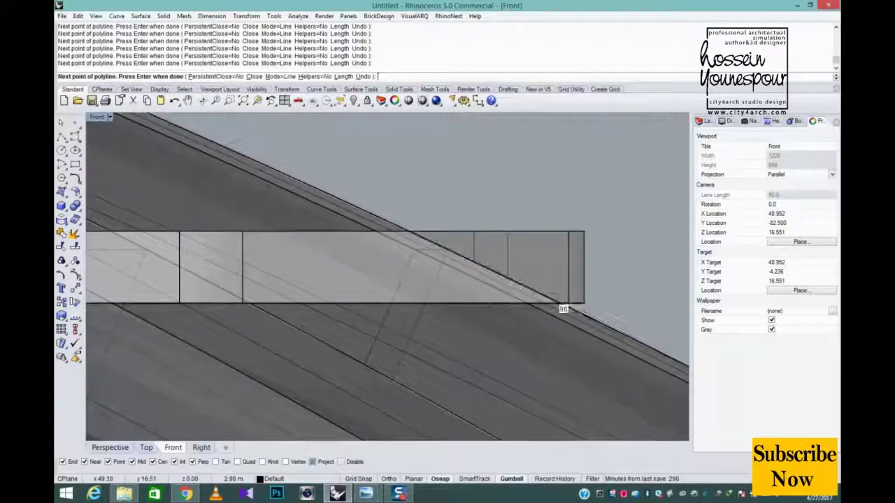
pyautogui.click(584, 231)
# Finish the zigzag truss polyline at the upper end of the outermost rib, at the top of the dome.
pyautogui.scroll(-4, 584, 230)
pyautogui.moveTo(349, 181); pyautogui.dragTo(599, 314, button='right')
pyautogui.scroll(-5, 315, 171)
pyautogui.moveTo(365, 196); pyautogui.dragTo(667, 364, button='right')
pyautogui.scroll(3, 343, 253)
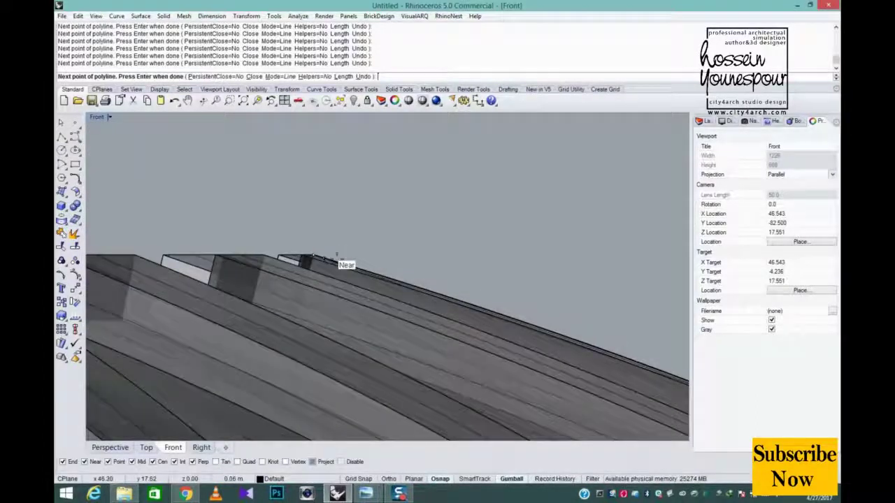
pyautogui.scroll(-6, 313, 250)
pyautogui.press('Return')
# Turn off Project snapping and rotate the truss polyline about the vertical axis in the Perspective view with the gumball.
pyautogui.scroll(3, 526, 310)
pyautogui.click(439, 305)
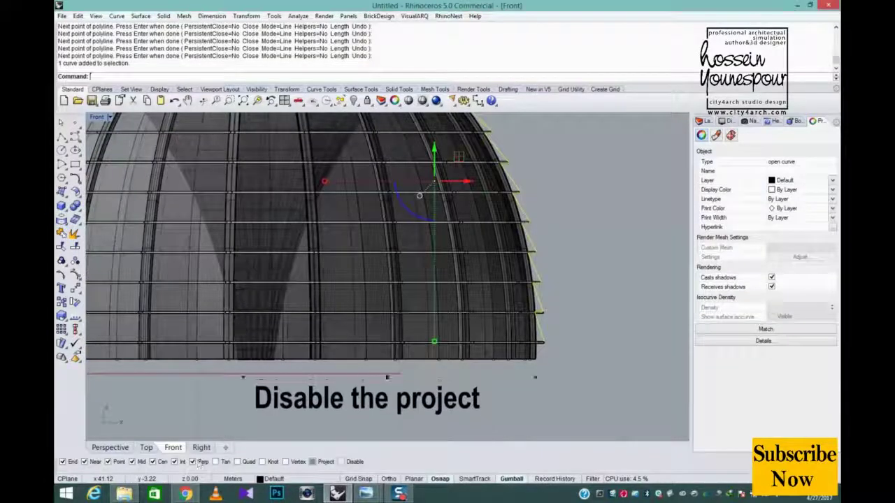
pyautogui.click(109, 448)
pyautogui.scroll(-5, 566, 293)
pyautogui.moveTo(568, 292); pyautogui.dragTo(508, 288, button='right')
pyautogui.moveTo(482, 308); pyautogui.dragTo(473, 303)
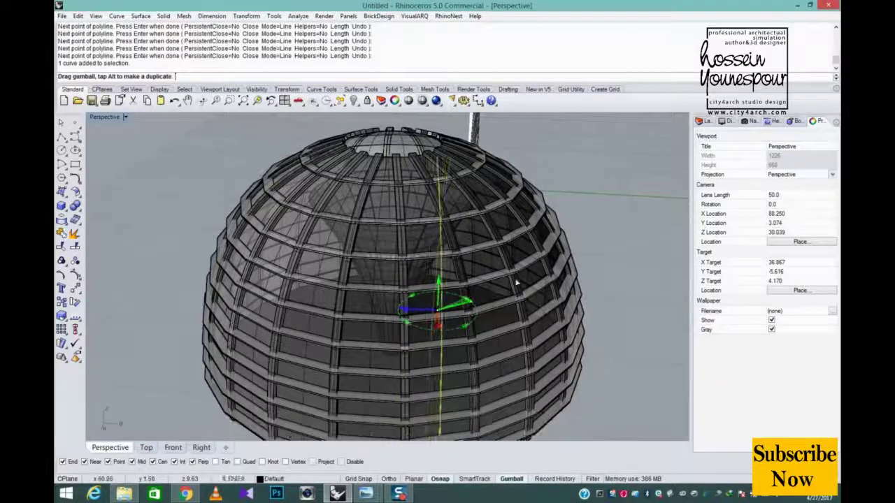
pyautogui.moveTo(564, 258); pyautogui.dragTo(564, 258)
# Fine-tune the truss polyline's rotation and position in the Top view so it lines up with the dome's rib and rail ends.
pyautogui.doubleClick(111, 117)
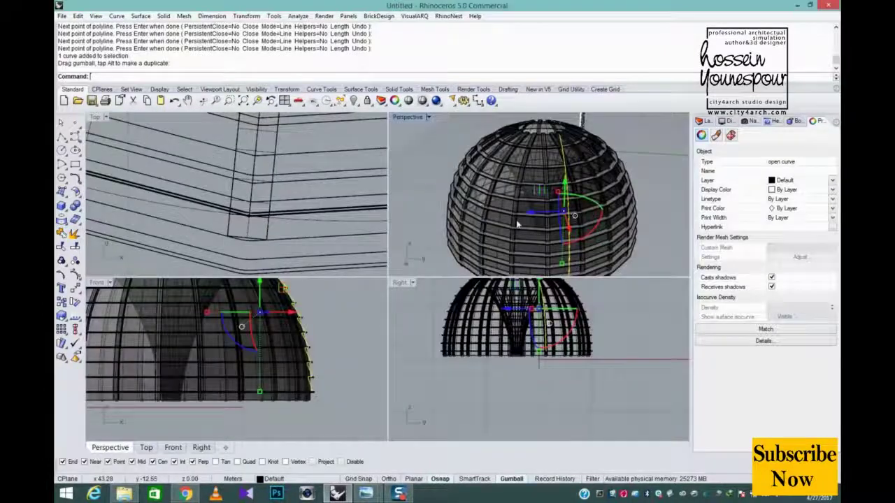
pyautogui.scroll(-10, 350, 222)
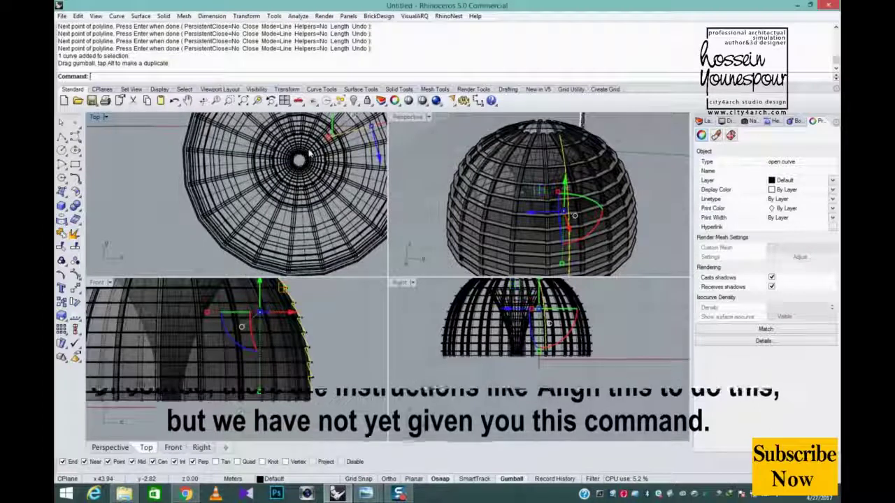
pyautogui.scroll(-2, 351, 223)
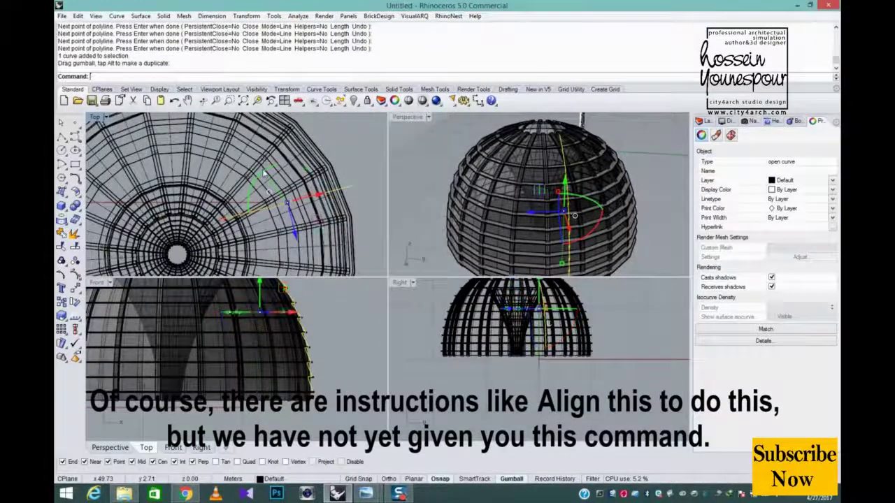
pyautogui.moveTo(268, 178); pyautogui.dragTo(262, 185)
pyautogui.moveTo(323, 215); pyautogui.dragTo(312, 212)
pyautogui.moveTo(209, 187); pyautogui.dragTo(255, 178, button='right')
pyautogui.scroll(2, 296, 171)
pyautogui.moveTo(286, 178); pyautogui.dragTo(281, 177)
pyautogui.moveTo(503, 198); pyautogui.dragTo(524, 169, button='right')
pyautogui.click(590, 193)
# Maximize the Perspective view and pipe the zigzag truss polyline with start and end radii of 0.04.
pyautogui.scroll(2, 580, 197)
pyautogui.doubleClick(405, 118)
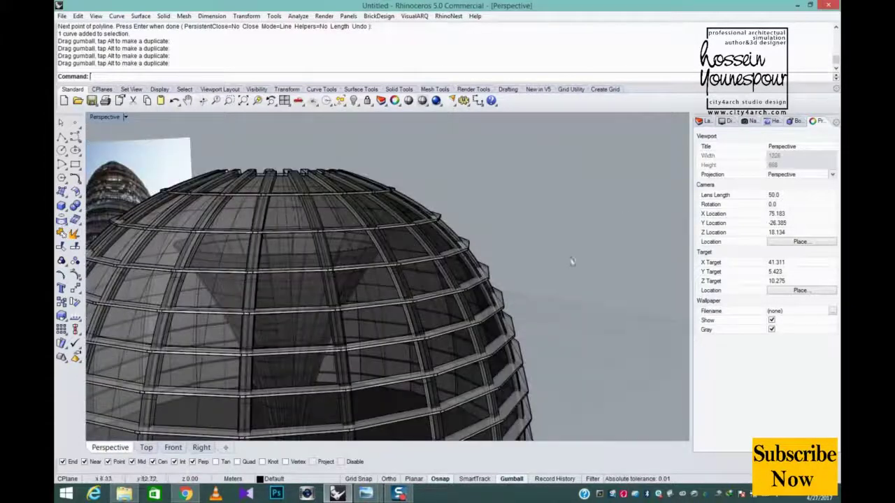
pyautogui.moveTo(558, 265); pyautogui.dragTo(575, 240, button='right')
pyautogui.scroll(2, 562, 255)
pyautogui.click(505, 275)
pyautogui.write('Pipe')
pyautogui.press('Return')
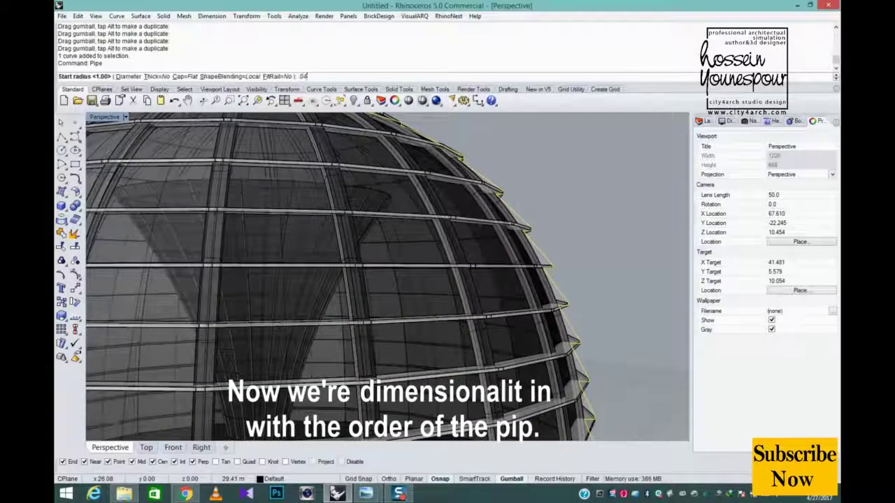
pyautogui.press('Return')
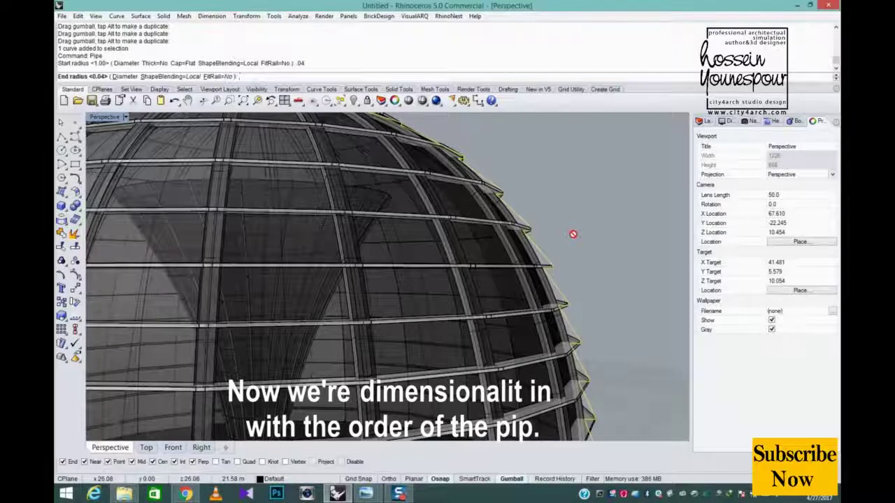
pyautogui.press('Return')
pyautogui.press('Return')
# Polar-array the zigzag truss pipe around the dome's center with 20 items over 360 degrees.
pyautogui.click(567, 271)
pyautogui.scroll(-6, 568, 276)
pyautogui.scroll(6, 559, 285)
pyautogui.moveTo(568, 276); pyautogui.dragTo(541, 257, button='right')
pyautogui.click(544, 279)
pyautogui.scroll(-8, 545, 278)
pyautogui.write('Arr')
pyautogui.write('rayPolar')
pyautogui.press('Return')
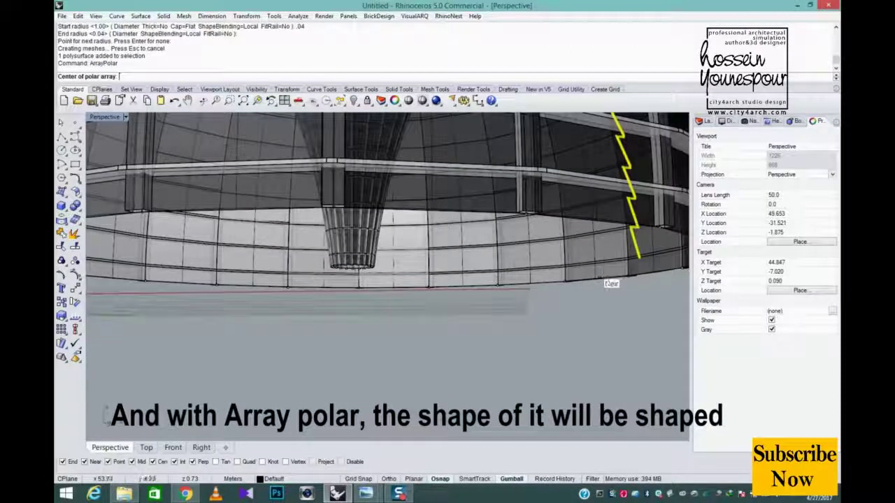
pyautogui.click(600, 278)
pyautogui.scroll(-10, 600, 277)
pyautogui.moveTo(565, 209); pyautogui.dragTo(511, 314, button='right')
pyautogui.press('Return')
pyautogui.press('Return')
pyautogui.press('Return')
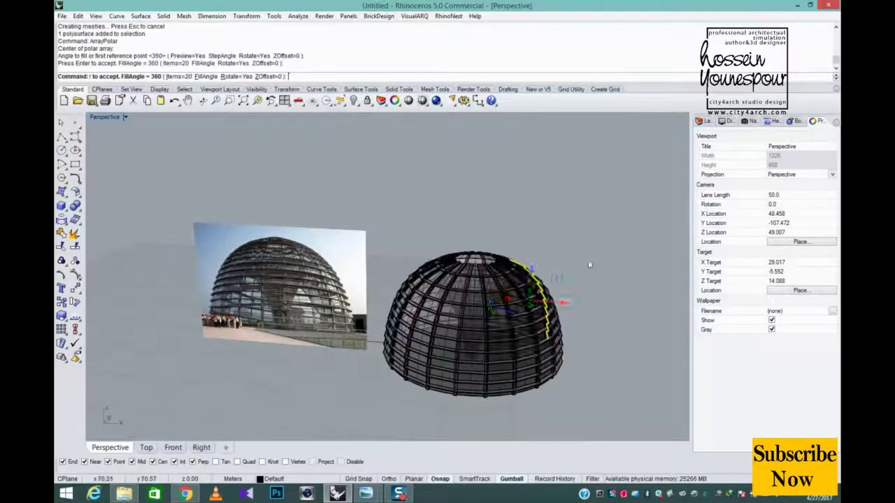
pyautogui.click(563, 284)
# Examine the dome's reference photos for the shape of the interior ramp.
pyautogui.moveTo(503, 336); pyautogui.dragTo(415, 299, button='right')
pyautogui.scroll(6, 414, 299)
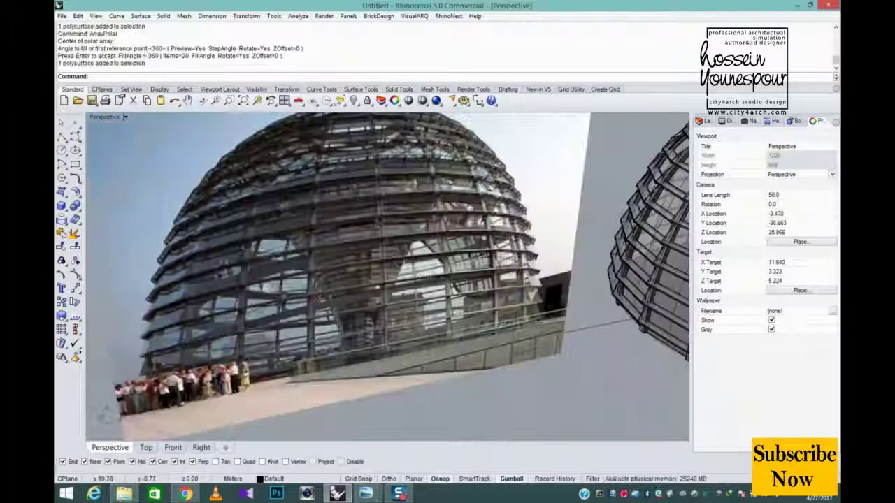
pyautogui.moveTo(364, 493)
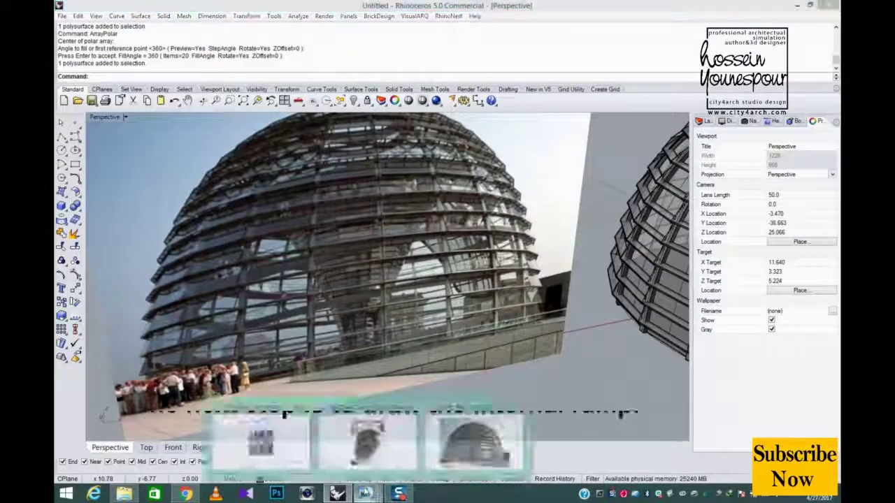
pyautogui.click(123, 493)
pyautogui.doubleClick(381, 133)
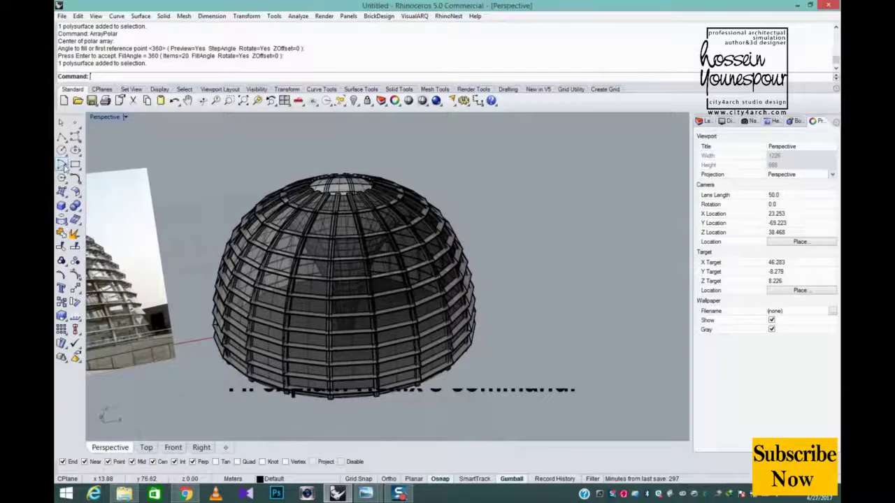
# Set up a trial vertical helix beside the dome with a radius of 10 and 10 turns.
pyautogui.click(75, 137)
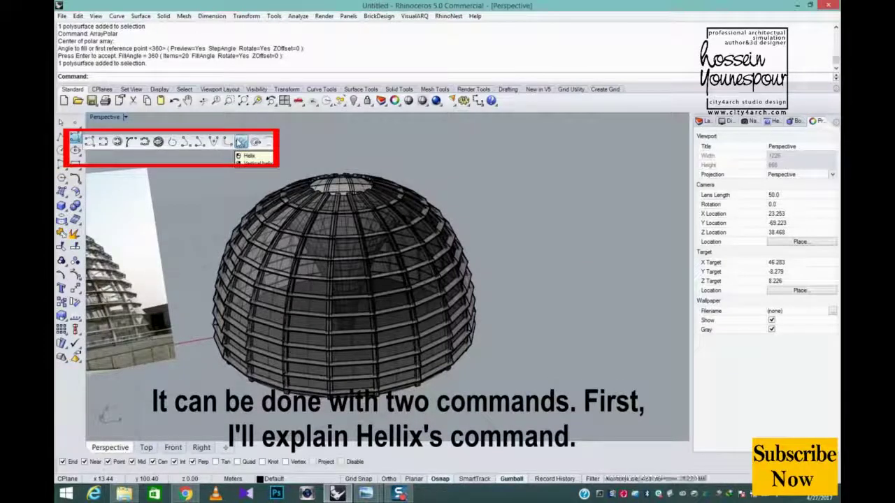
pyautogui.click(241, 142)
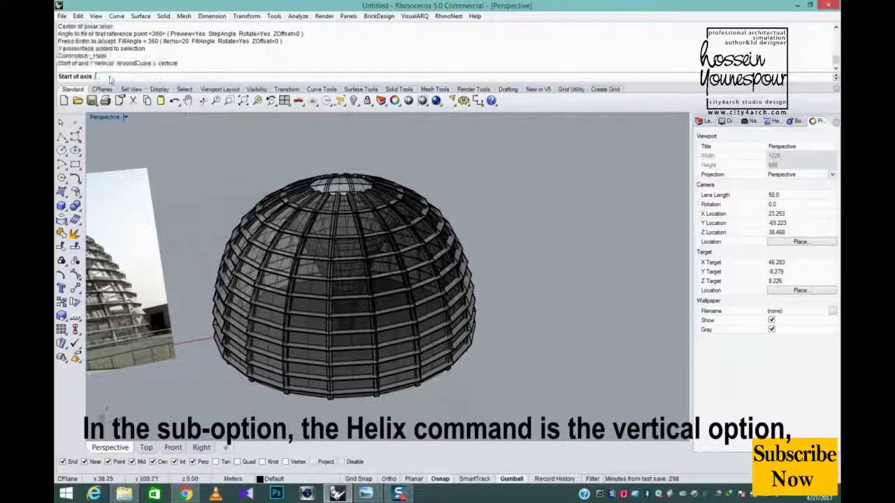
pyautogui.keyDown('shift'); pyautogui.moveTo(335, 231); pyautogui.dragTo(165, 260, button='right'); pyautogui.keyUp('shift')
pyautogui.click(447, 319)
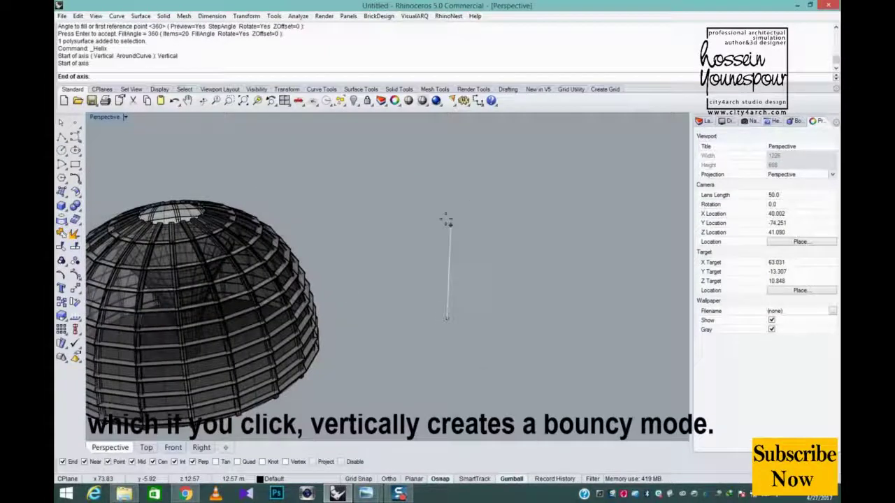
pyautogui.click(452, 178)
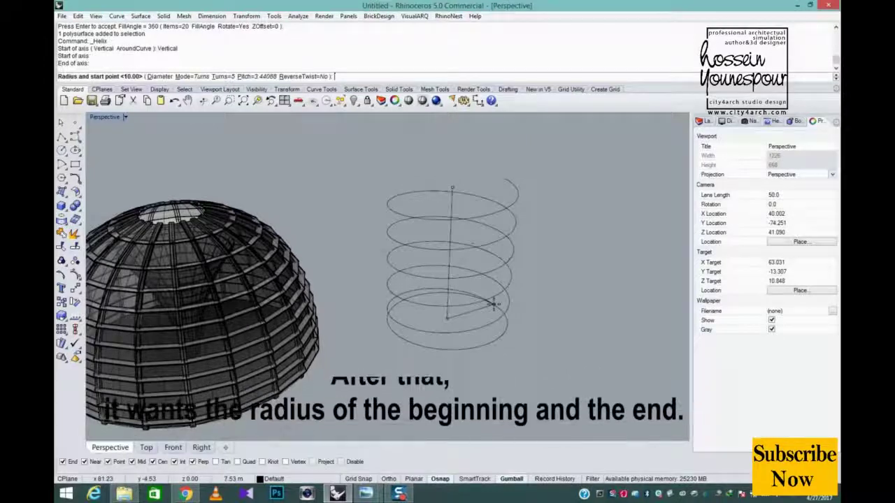
pyautogui.write('10')
pyautogui.press('Return')
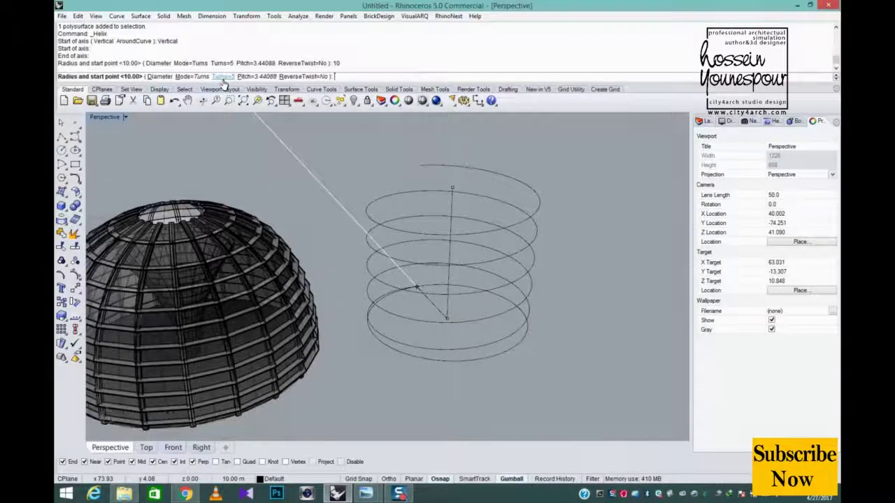
pyautogui.write('10')
pyautogui.press('Return')
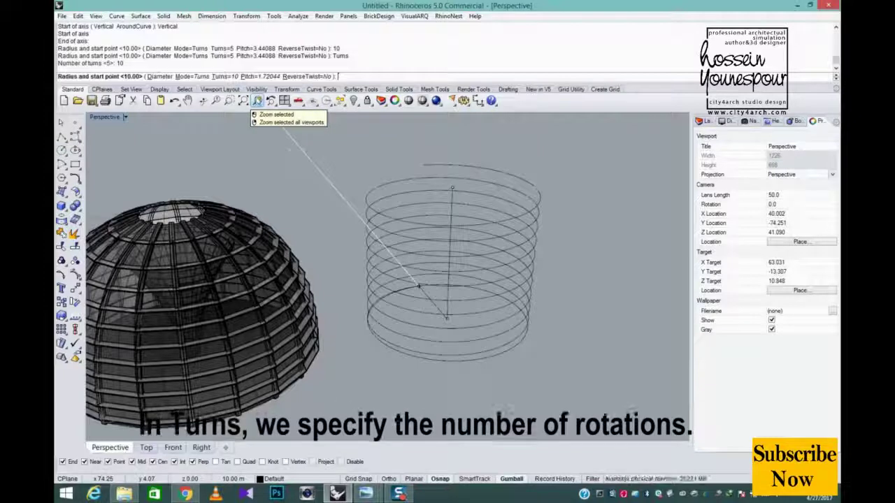
# Try the helix with 20 turns and with 5 turns, and delete the trial curve.
pyautogui.click(224, 77)
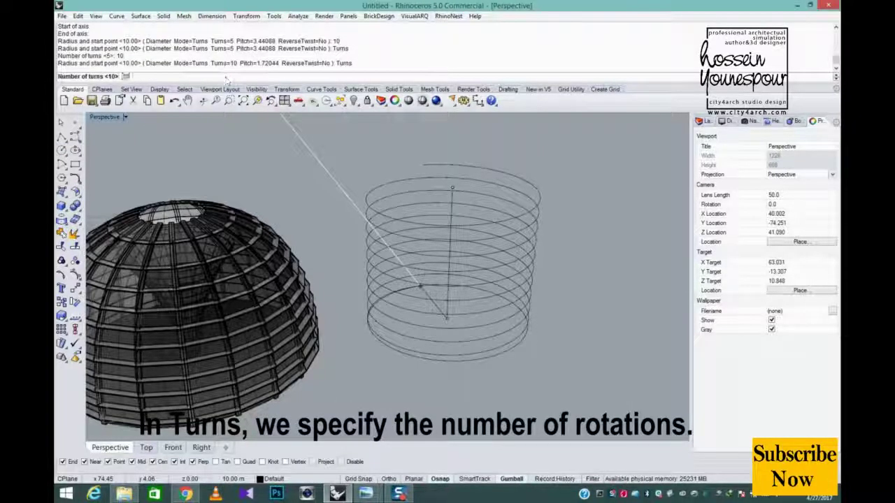
pyautogui.write('20')
pyautogui.press('Return')
pyautogui.click(225, 78)
pyautogui.write('5')
pyautogui.press('Return')
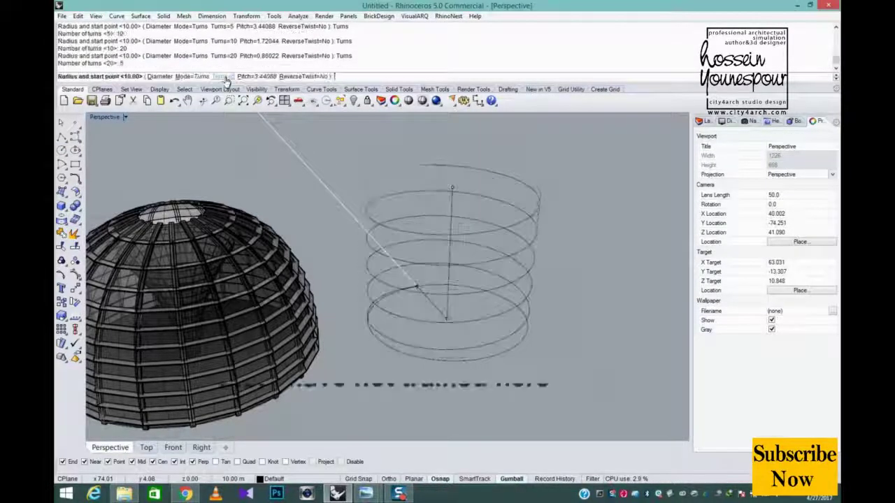
pyautogui.press('Escape')
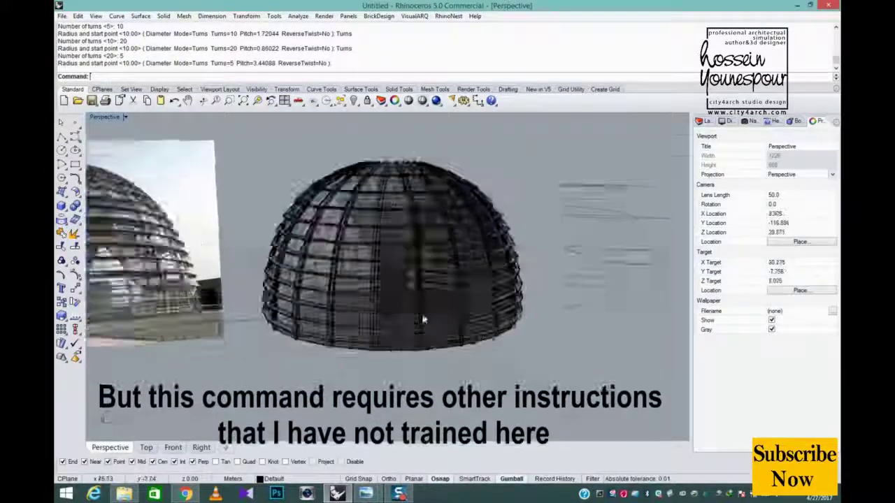
pyautogui.scroll(2, 422, 319)
pyautogui.moveTo(406, 283)
pyautogui.mouseDown(button='right')
pyautogui.moveTo(397, 255)
pyautogui.moveTo(417, 278)
pyautogui.mouseUp(button='right')
pyautogui.scroll(-6, 397, 255)
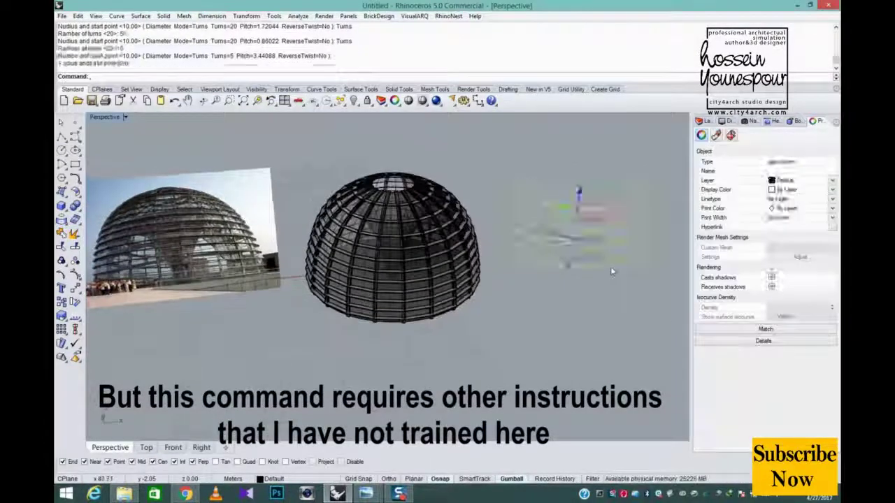
pyautogui.press('Delete')
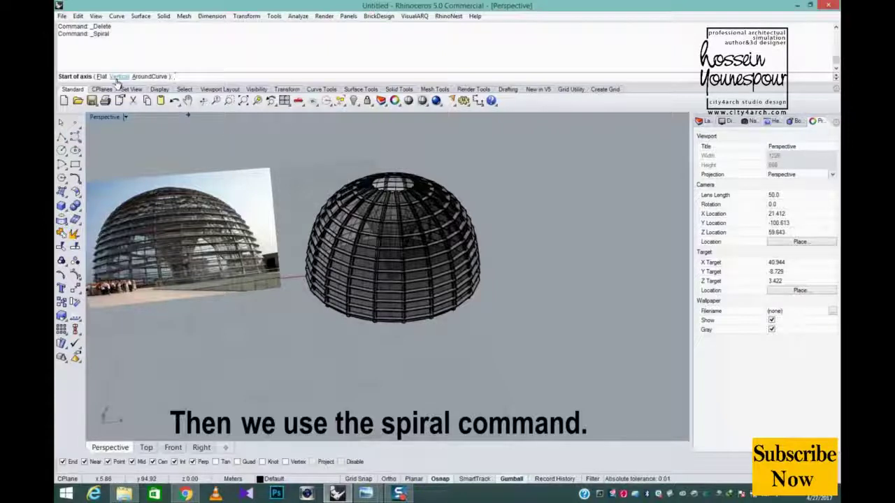
# Try a vertical spiral with 4 turns in the empty space beside the dome.
pyautogui.keyDown('shift'); pyautogui.moveTo(554, 274); pyautogui.dragTo(499, 302, button='right'); pyautogui.keyUp('shift')
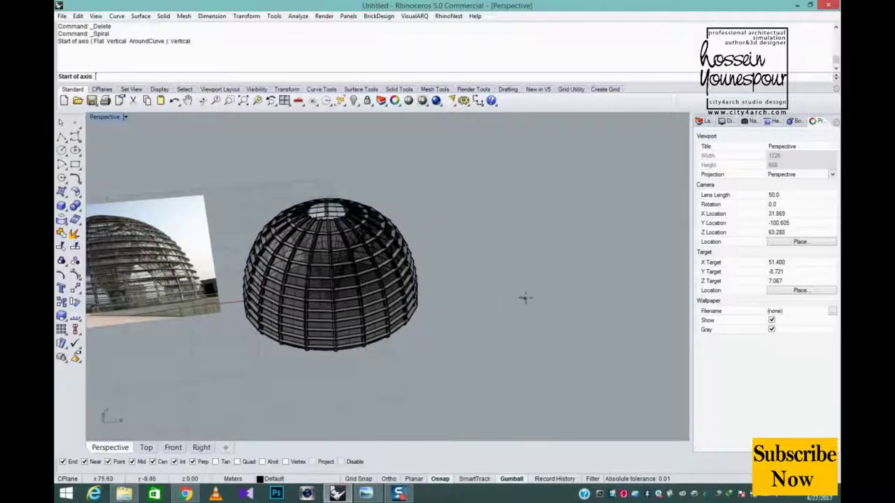
pyautogui.click(538, 187)
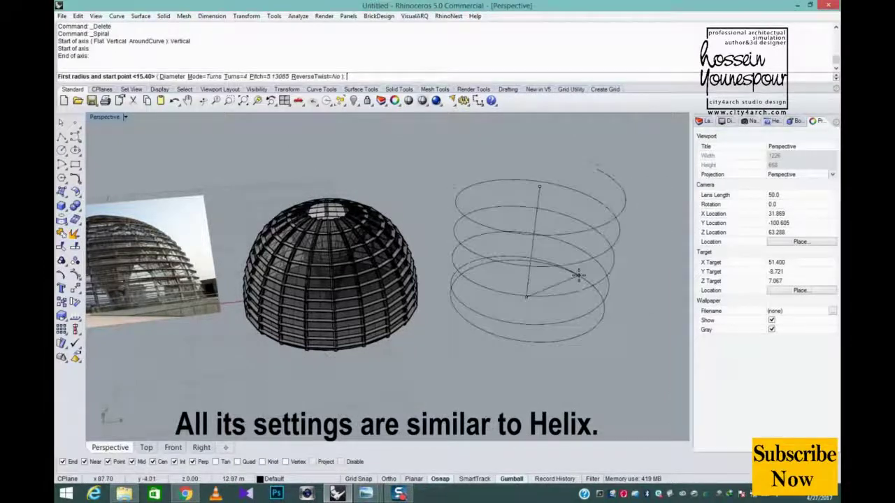
pyautogui.click(619, 273)
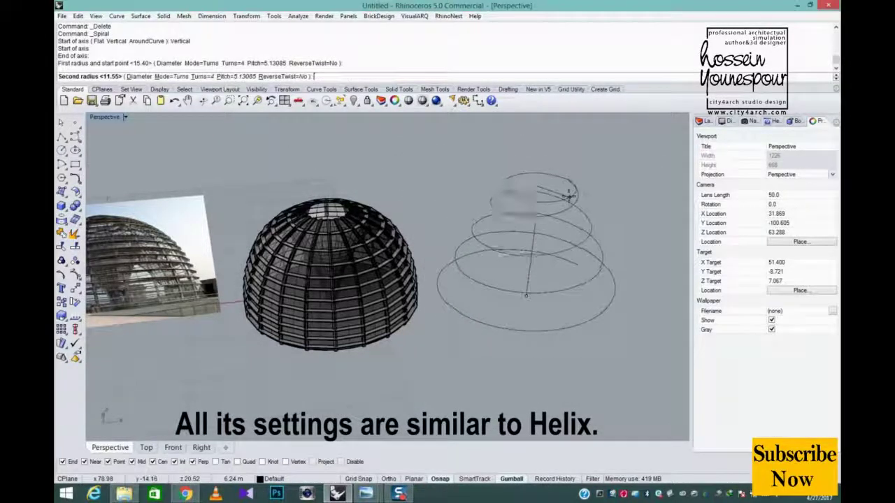
pyautogui.click(580, 233)
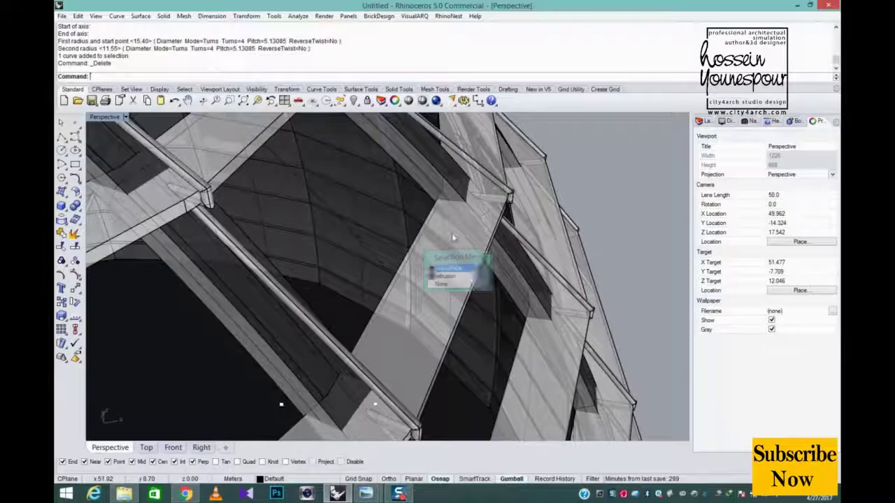
# Isolate the upper horizontal rail ring and the dome's base circle by hiding all other objects.
pyautogui.click(455, 276)
pyautogui.scroll(-12, 451, 236)
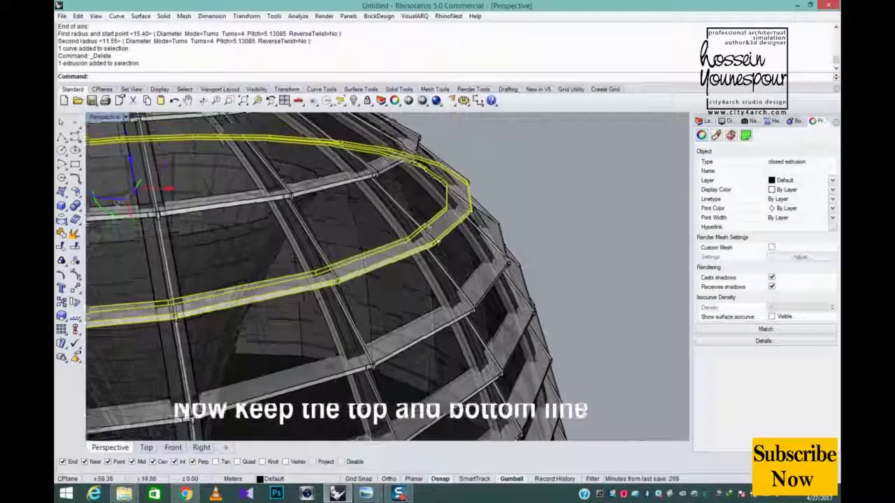
pyautogui.moveTo(452, 277); pyautogui.dragTo(480, 240, button='right')
pyautogui.scroll(-6, 481, 240)
pyautogui.keyDown('shift'); pyautogui.moveTo(455, 307); pyautogui.dragTo(459, 264, button='right'); pyautogui.keyUp('shift')
pyautogui.scroll(5, 459, 264)
pyautogui.moveTo(444, 391); pyautogui.dragTo(412, 212, button='right')
pyautogui.scroll(-2, 456, 270)
pyautogui.keyDown('shift'); pyautogui.moveTo(511, 295); pyautogui.dragTo(434, 219, button='right'); pyautogui.keyUp('shift')
pyautogui.scroll(7, 439, 329)
pyautogui.moveTo(449, 335); pyautogui.dragTo(441, 358, button='right')
pyautogui.keyDown('shift'); pyautogui.click(397, 360); pyautogui.keyUp('shift')
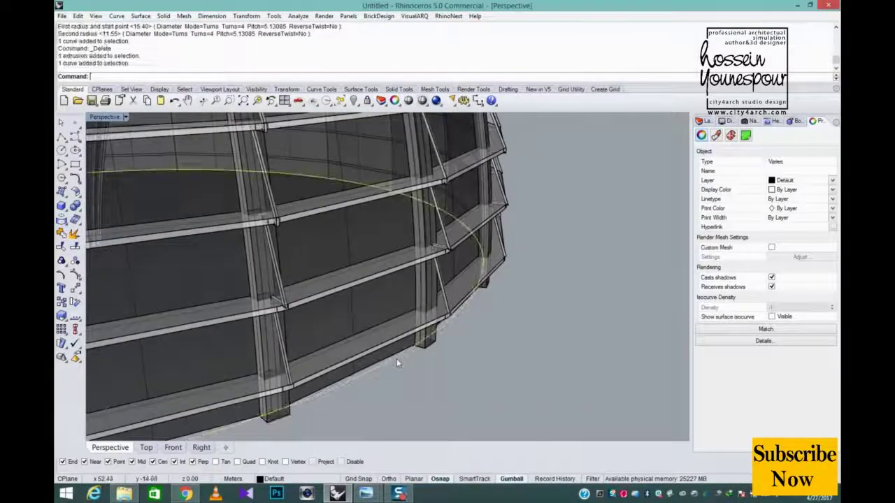
pyautogui.scroll(-10, 399, 349)
pyautogui.keyDown('shift'); pyautogui.moveTo(398, 294); pyautogui.dragTo(480, 343, button='right'); pyautogui.keyUp('shift')
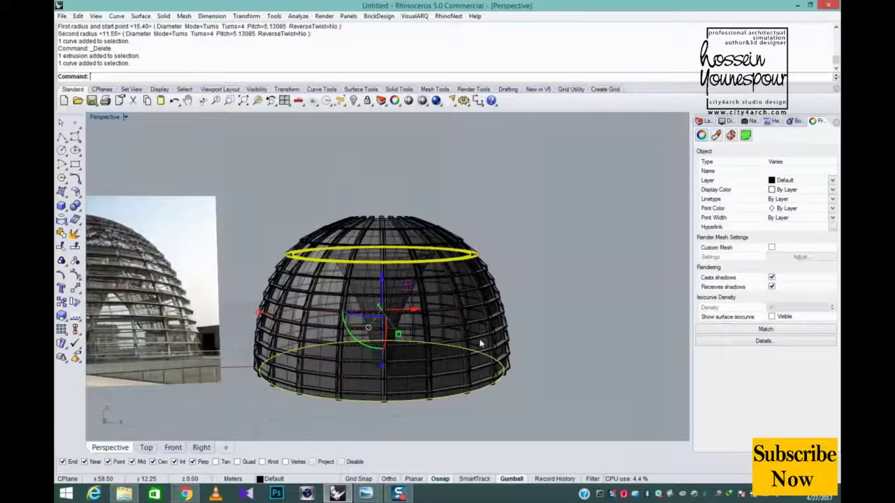
pyautogui.middleClick(411, 313)
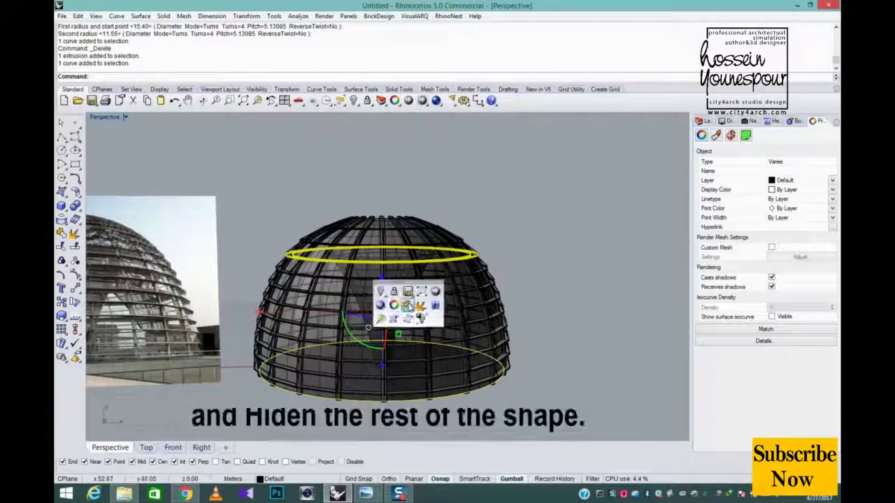
pyautogui.click(421, 319)
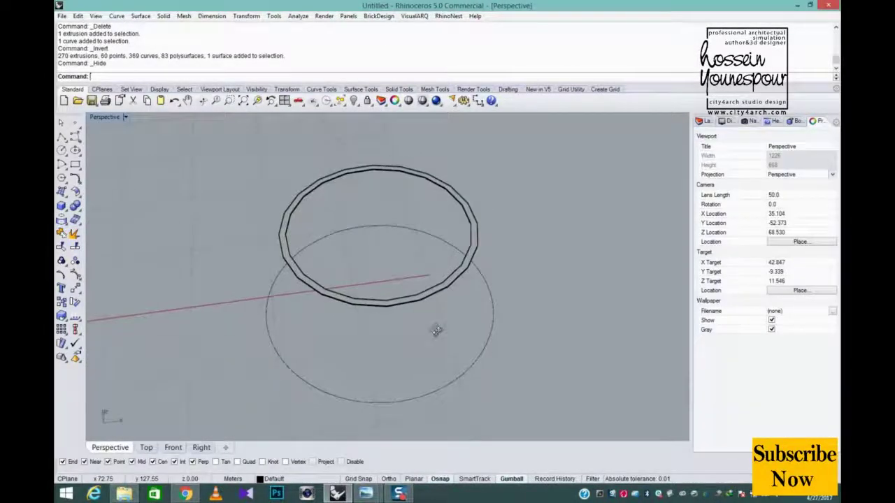
# Start a vertical spiral with its axis running from the base circle's center up to the rail ring's center.
pyautogui.click(75, 139)
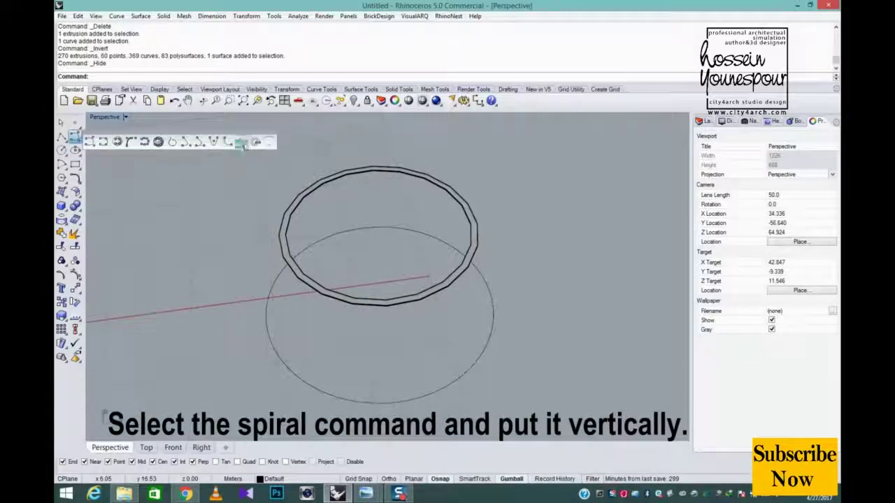
pyautogui.click(256, 143)
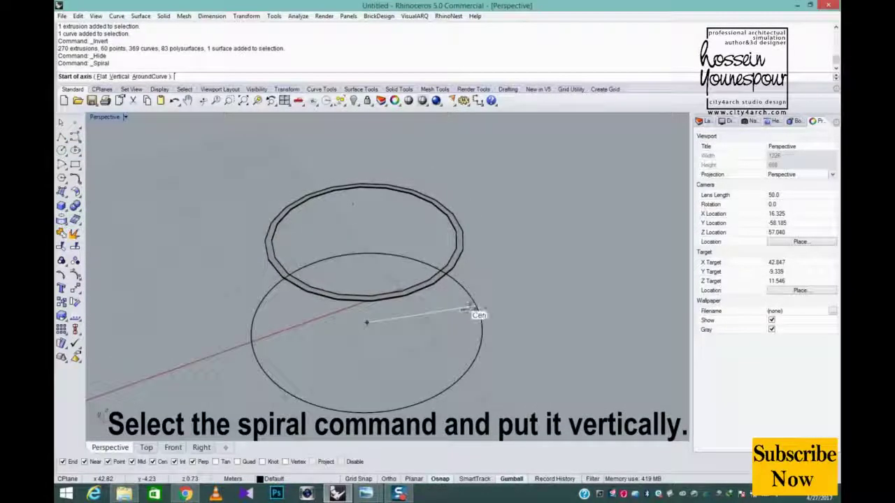
pyautogui.click(119, 77)
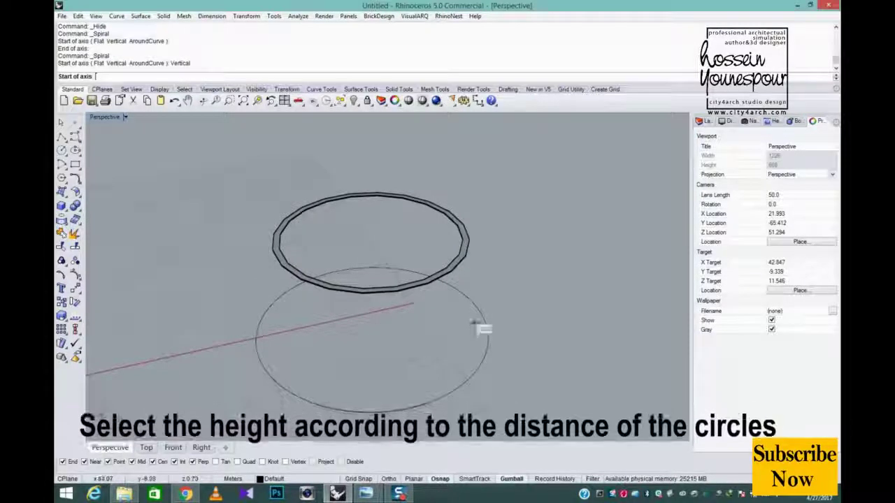
pyautogui.moveTo(426, 306); pyautogui.dragTo(392, 250, button='right')
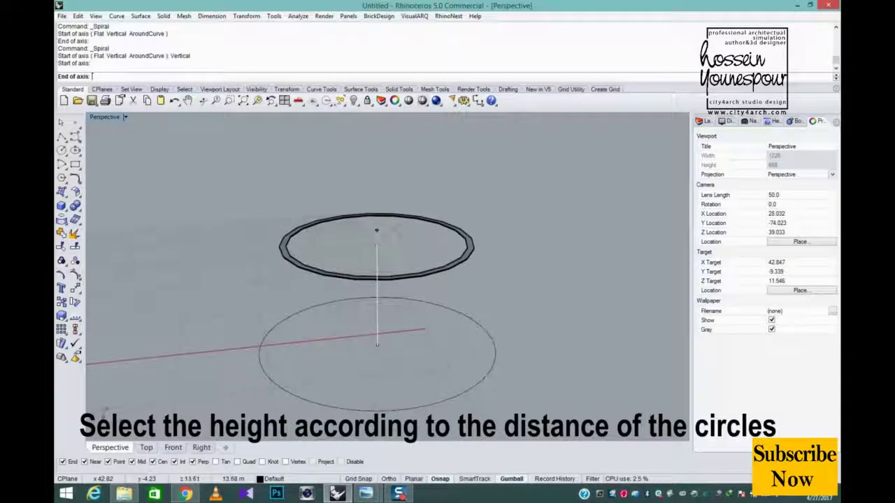
pyautogui.scroll(3, 473, 234)
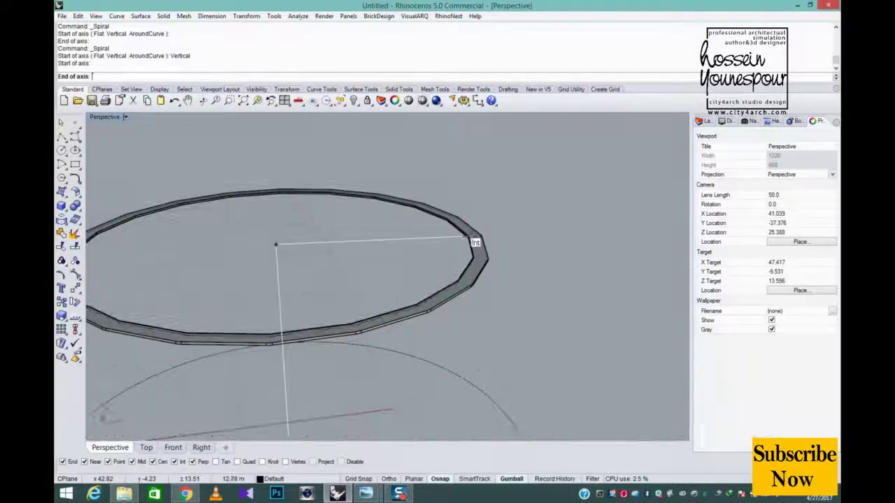
pyautogui.click(472, 237)
pyautogui.scroll(-5, 473, 241)
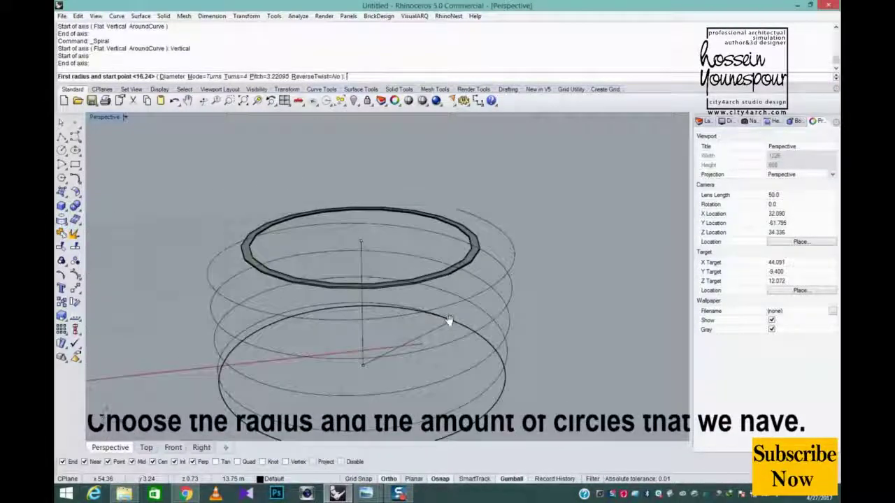
# Complete the 4-turn spiral with its first radius on the base circle and its second radius on the rail ring's inner edge.
pyautogui.click(480, 343)
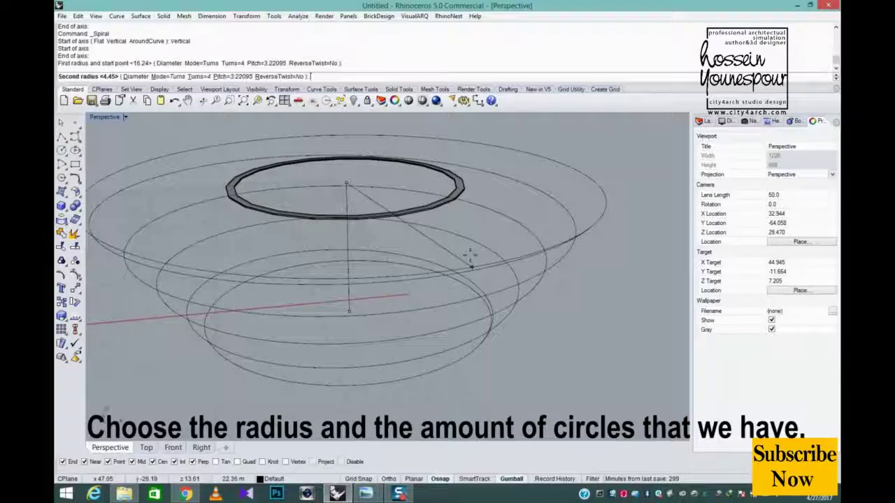
pyautogui.scroll(3, 459, 183)
pyautogui.scroll(4, 455, 181)
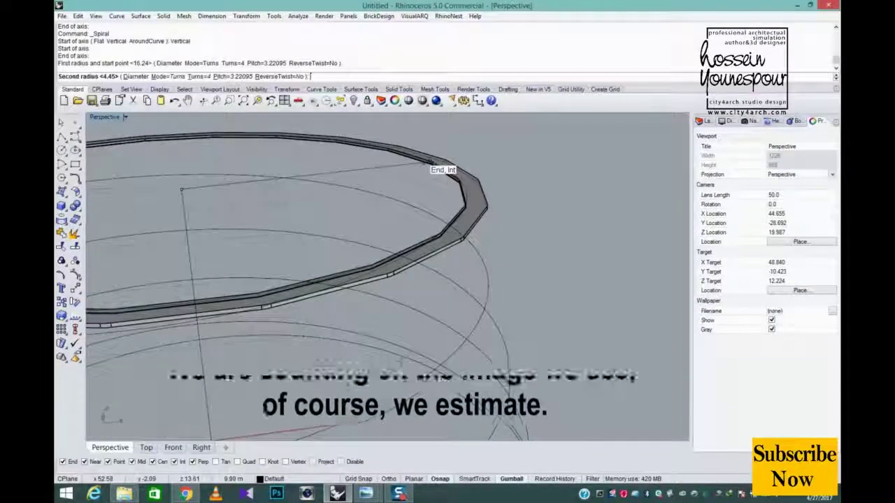
pyautogui.click(447, 179)
pyautogui.scroll(-5, 455, 245)
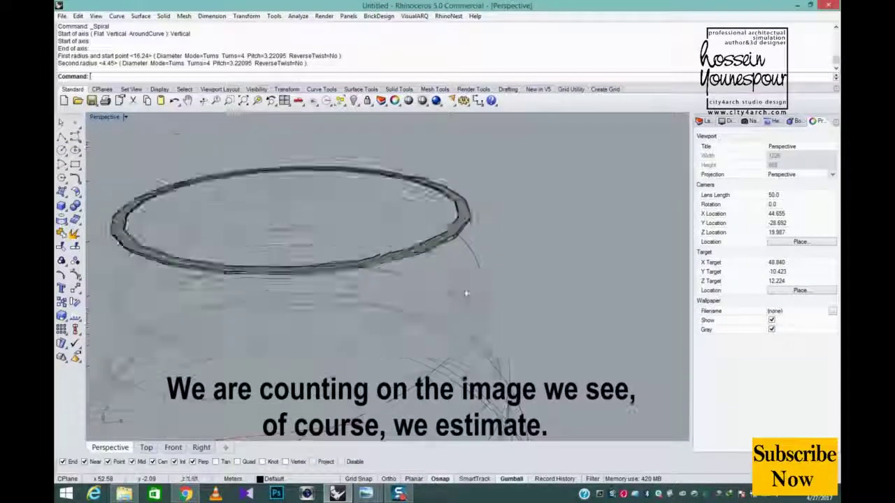
# Check the spiral in the front view and isolate it by hiding the rail ring and base circle.
pyautogui.click(175, 448)
pyautogui.scroll(-6, 317, 335)
pyautogui.moveTo(317, 326); pyautogui.dragTo(415, 320, button='right')
pyautogui.click(500, 295)
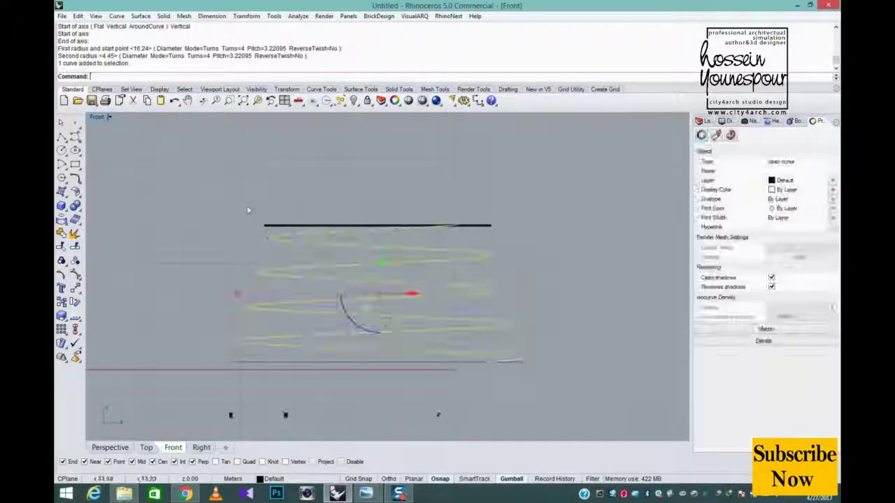
pyautogui.doubleClick(104, 118)
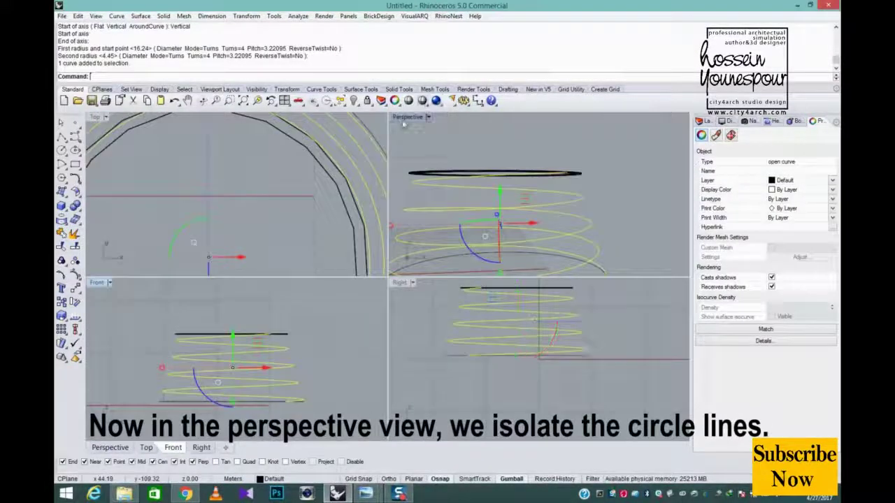
pyautogui.doubleClick(402, 122)
pyautogui.moveTo(413, 214); pyautogui.dragTo(461, 234, button='right')
pyautogui.scroll(-4, 458, 228)
pyautogui.middleClick(522, 206)
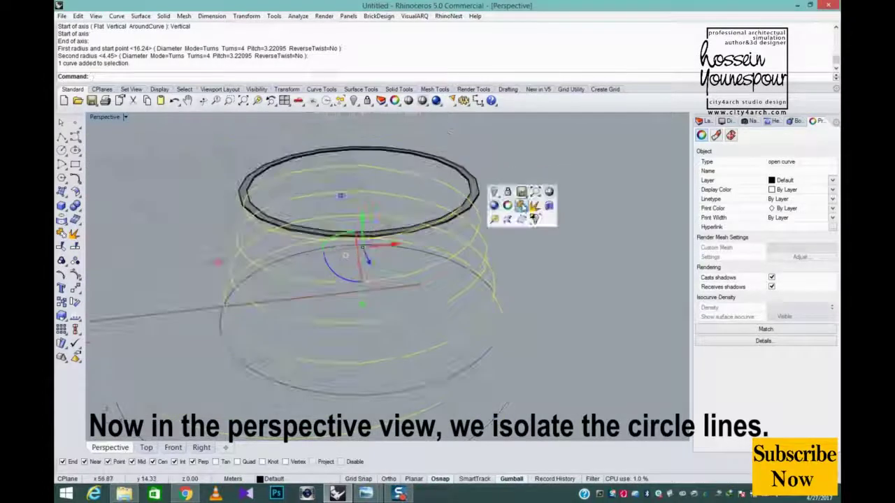
pyautogui.click(535, 220)
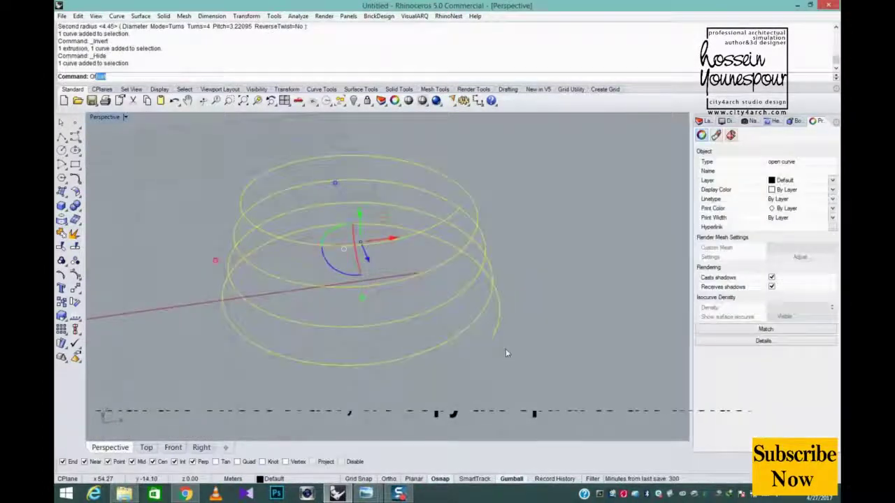
# Offset the spiral curve inward by a distance of 3.
pyautogui.write('Of')
pyautogui.press('Return')
pyautogui.scroll(5, 413, 187)
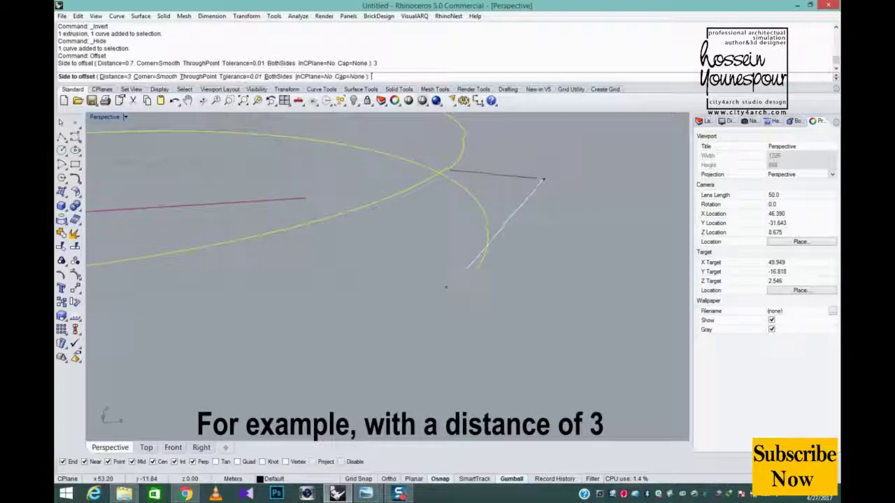
pyautogui.click(452, 296)
pyautogui.scroll(-5, 451, 296)
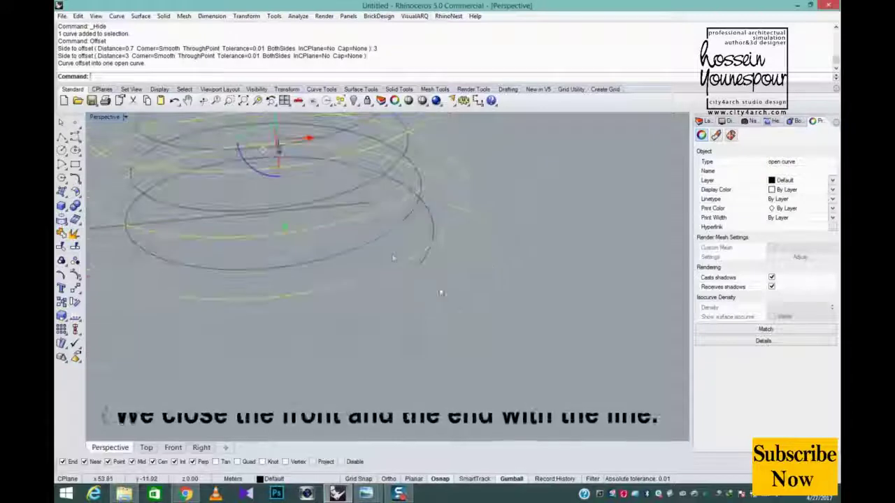
# Close the lower and upper ends between the two spirals with straight polylines.
pyautogui.click(61, 137)
pyautogui.click(418, 267)
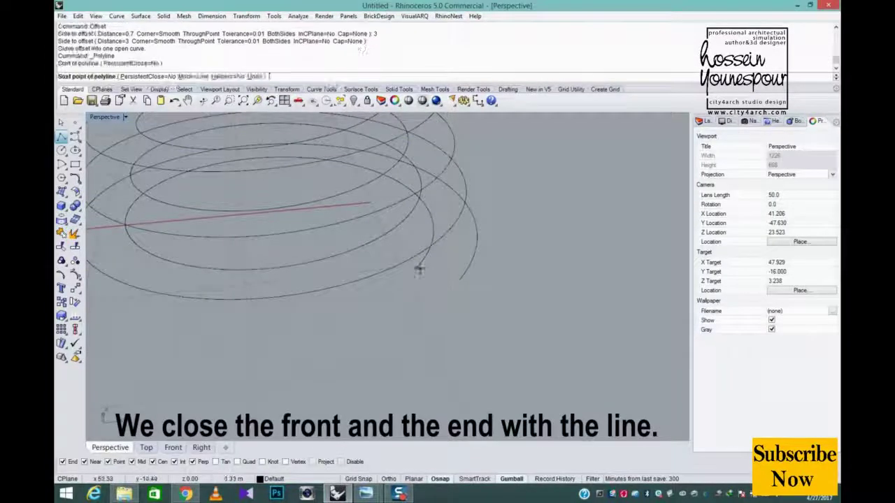
pyautogui.click(461, 279)
pyautogui.rightClick(464, 277)
pyautogui.scroll(-6, 463, 278)
pyautogui.scroll(5, 400, 233)
pyautogui.press('Return')
pyautogui.click(416, 251)
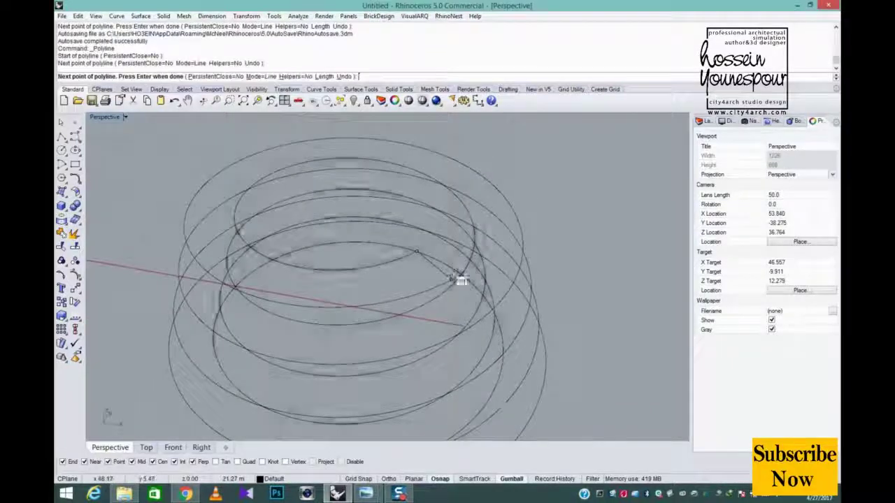
# Build a network surface from the two spirals and their end lines, with edge tolerance 0.01 and interior tolerance 0.1.
pyautogui.click(103, 197)
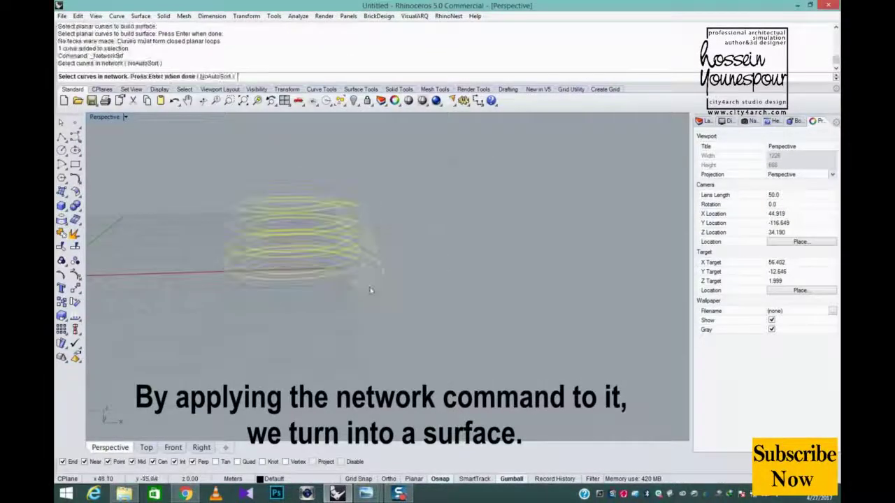
pyautogui.press('Return')
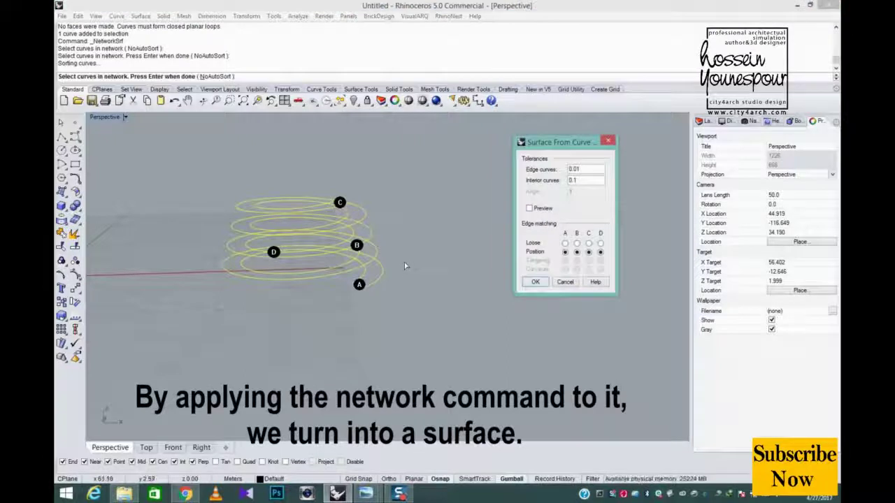
pyautogui.press('Return')
pyautogui.scroll(5, 412, 238)
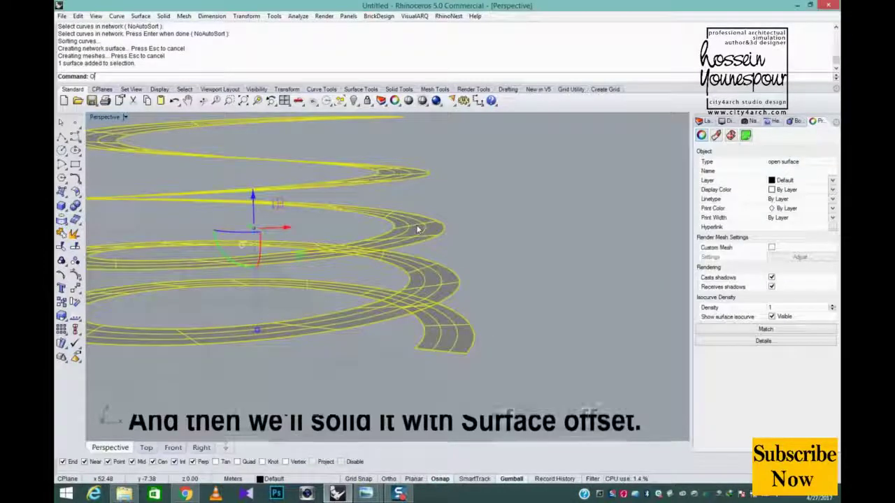
# Thicken the spiral ramp surface into a solid with OffsetSrf at a distance of 0.2.
pyautogui.write('Of')
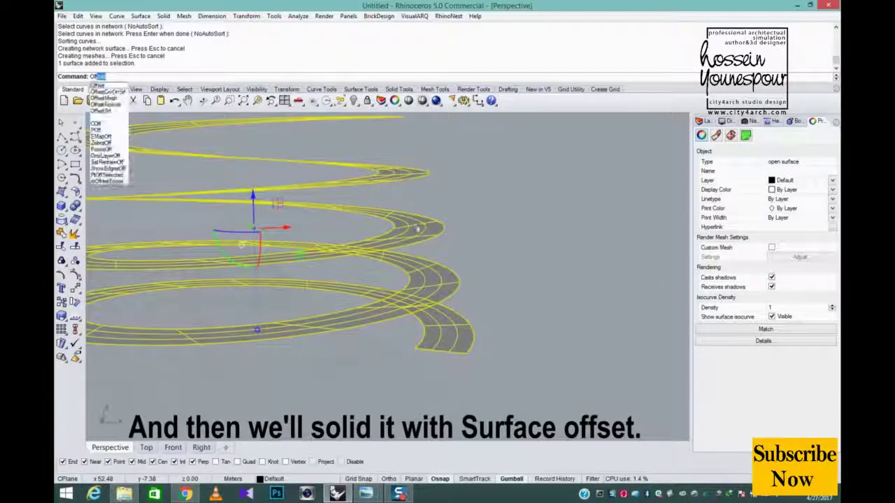
pyautogui.press('Return')
pyautogui.press('Return')
pyautogui.scroll(-5, 489, 279)
pyautogui.moveTo(481, 300); pyautogui.dragTo(484, 270, button='right')
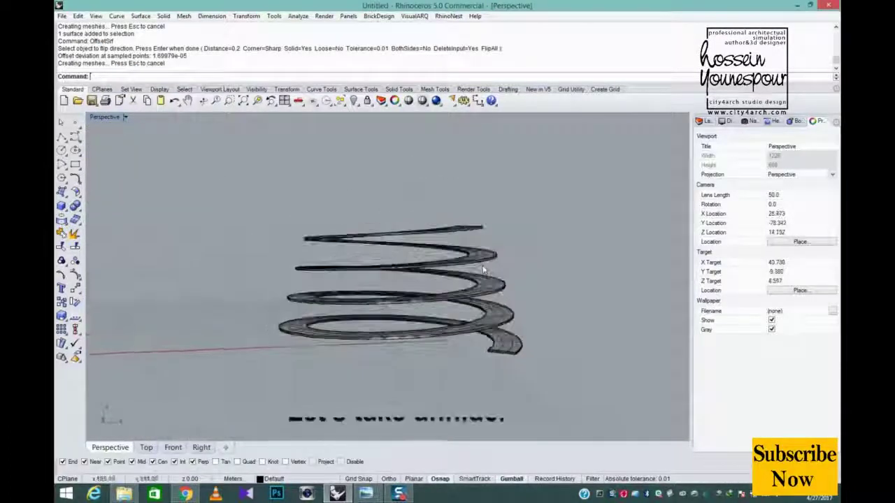
# Show all hidden objects and view the finished dome beside the reference photo.
pyautogui.click(354, 100)
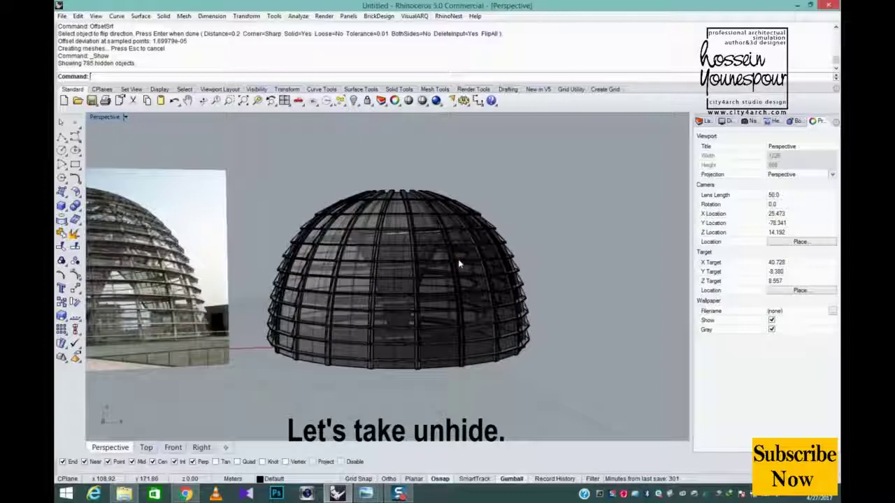
pyautogui.scroll(4, 489, 271)
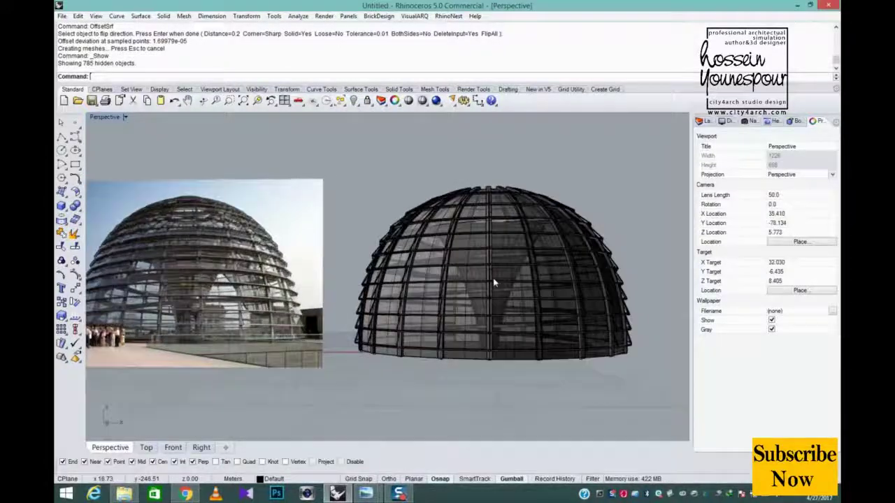
pyautogui.scroll(4, 549, 288)
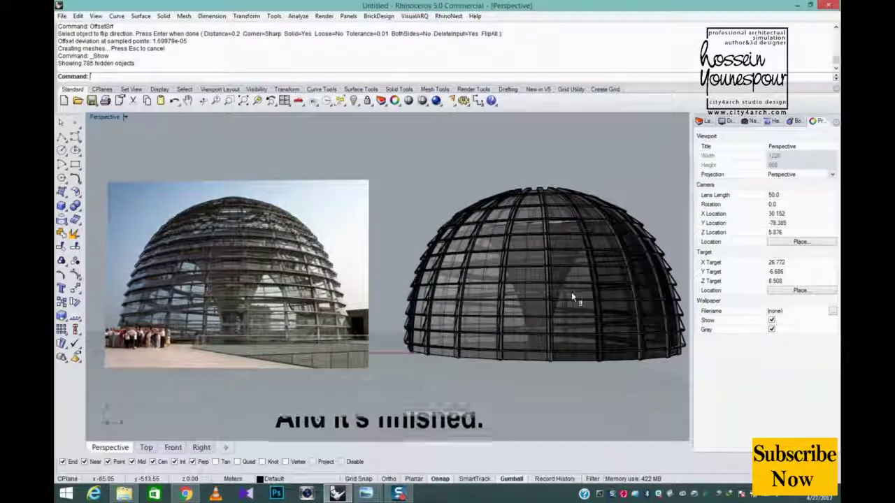